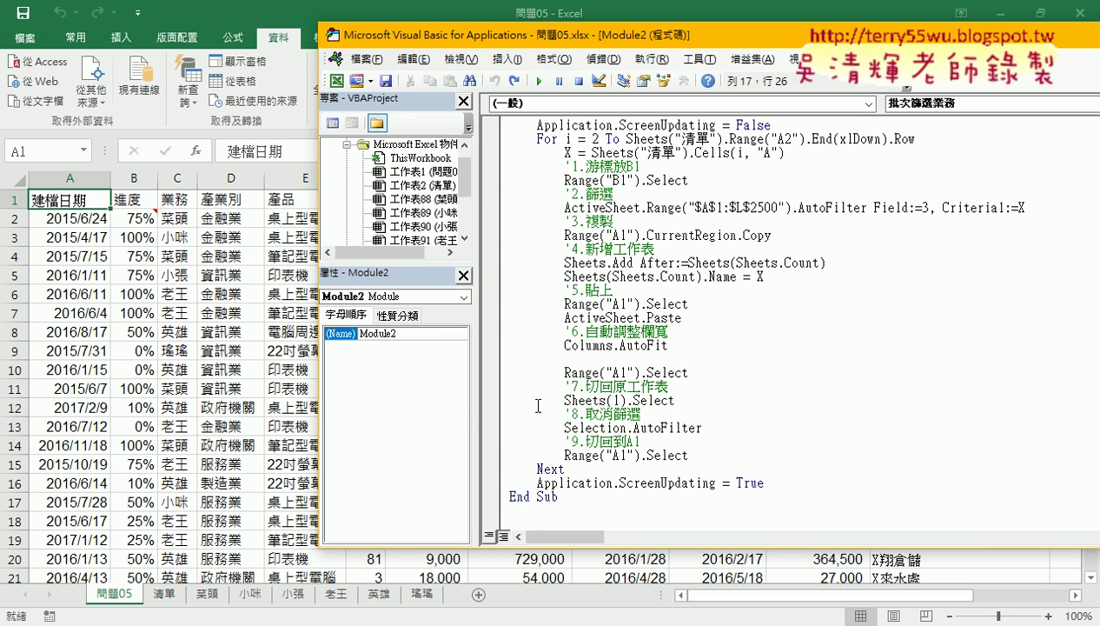
- Bring the 問題05 worksheet in front of the VBA editor
left_click(171, 313)
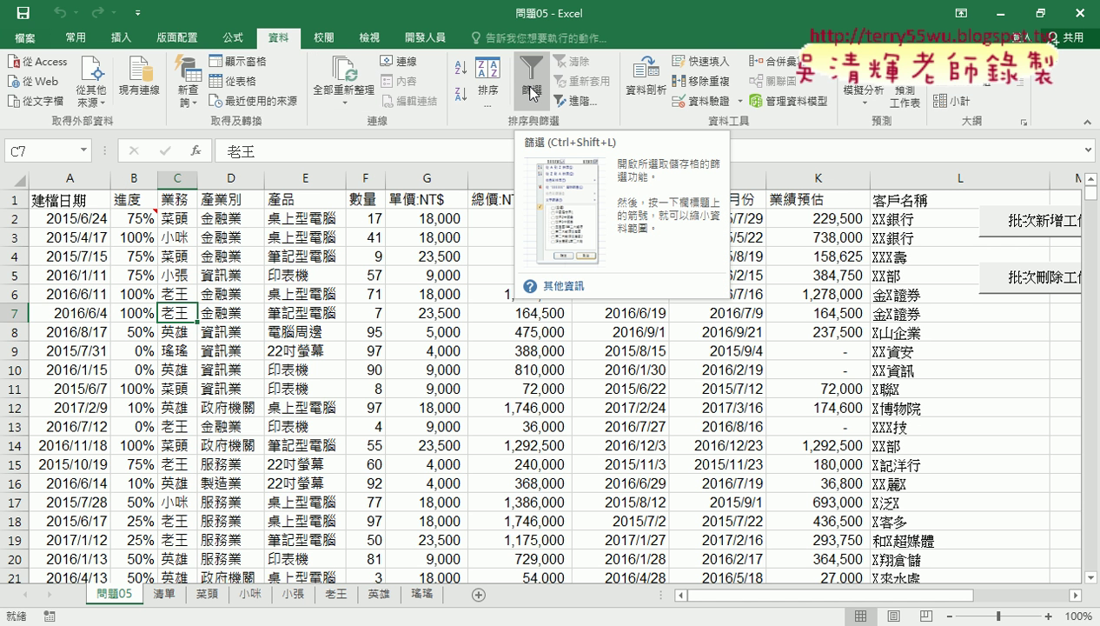
- Open Module2's 批次篩選業務 macro in the Visual Basic editor from the Developer tab
left_click(426, 37)
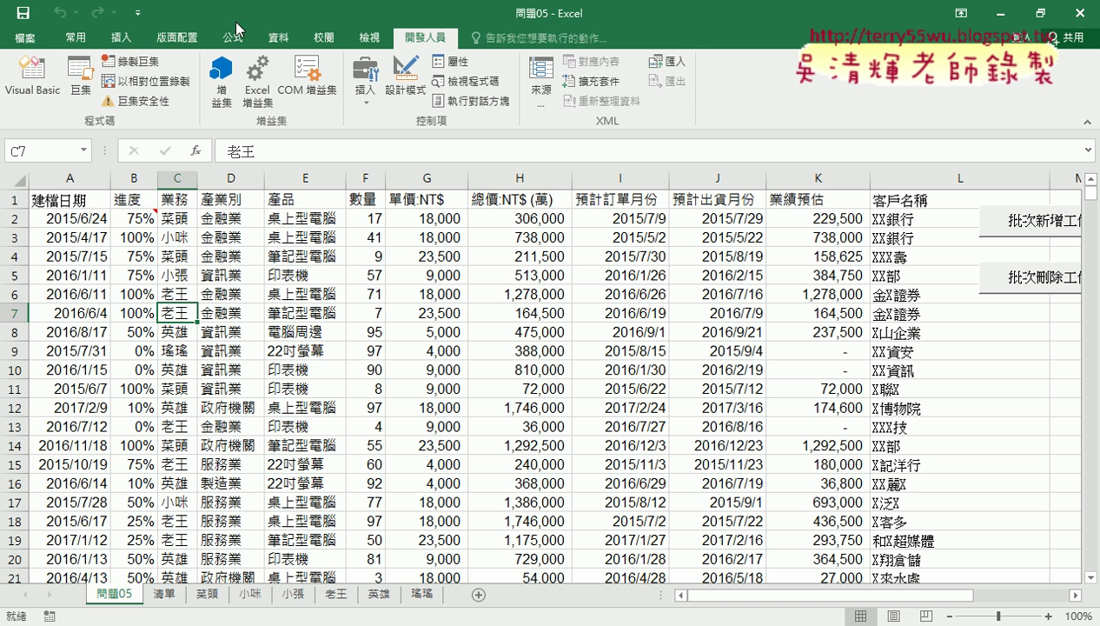
left_click(278, 37)
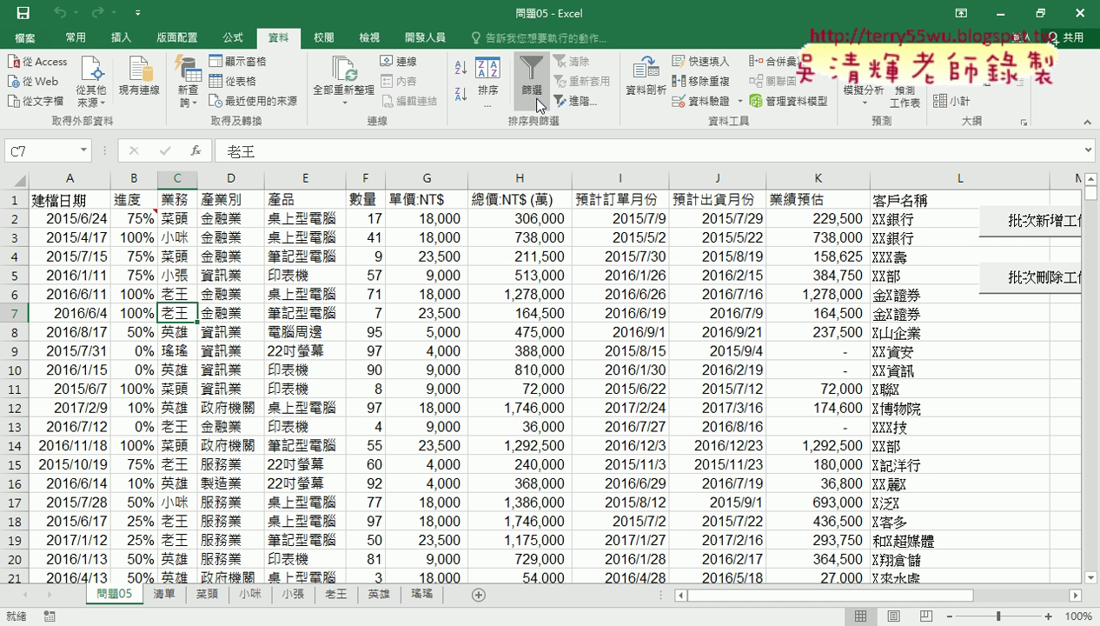
left_click(425, 38)
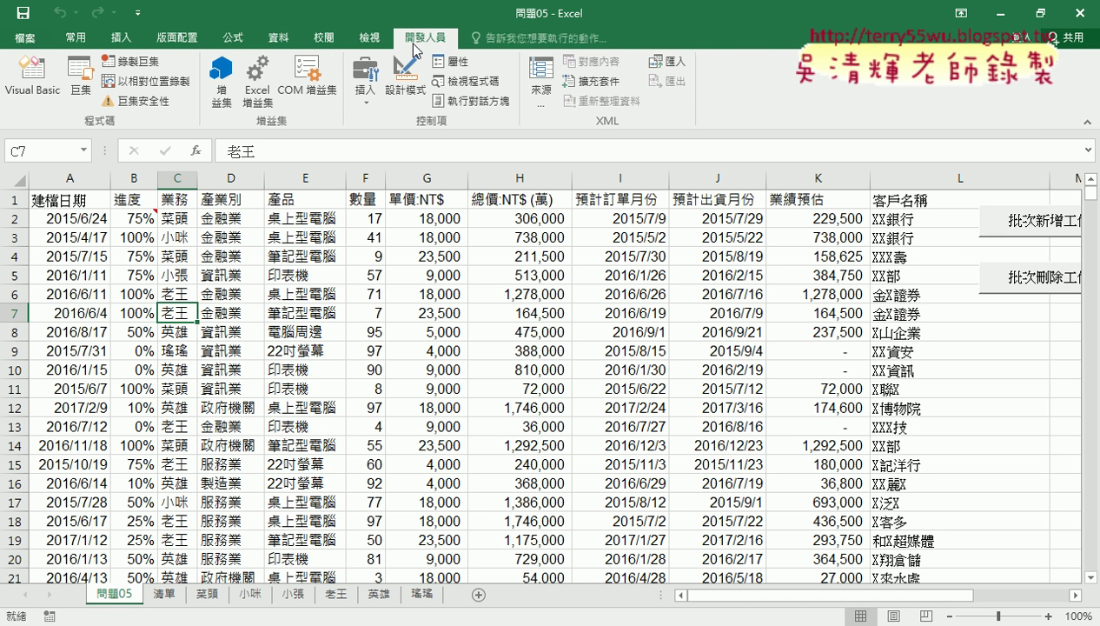
left_click(32, 76)
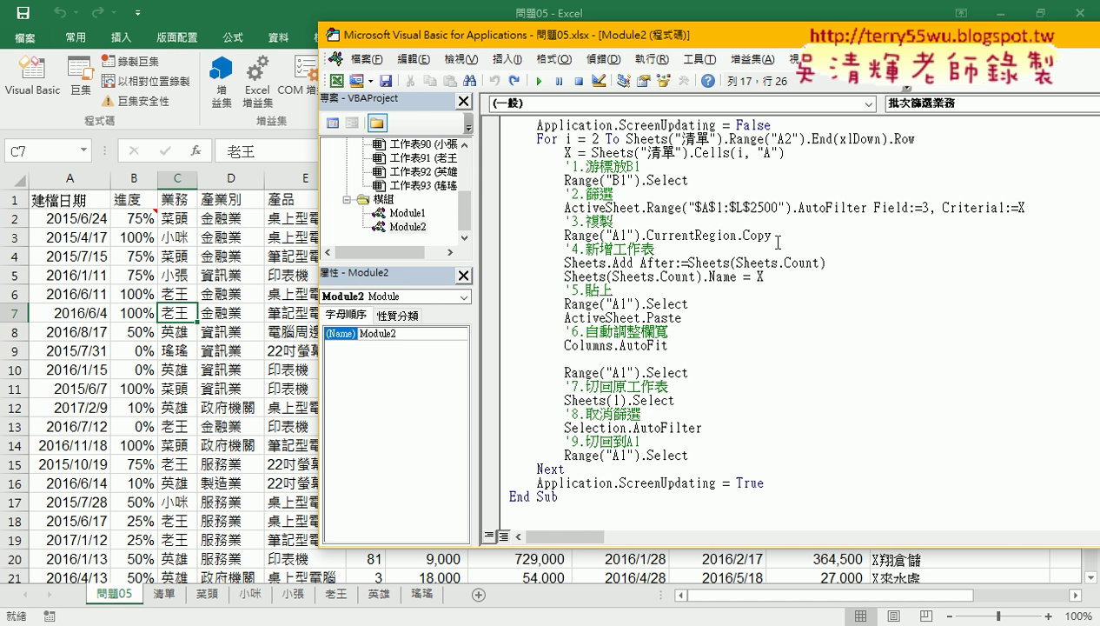
- Highlight the Range("A1").CurrentRegion.Copy statement, then move up toward the code above 批次篩選業務
mouse_move(772, 235)
left_mouse_down()
mouse_move(508, 235)
mouse_move(497, 223)
left_mouse_up()
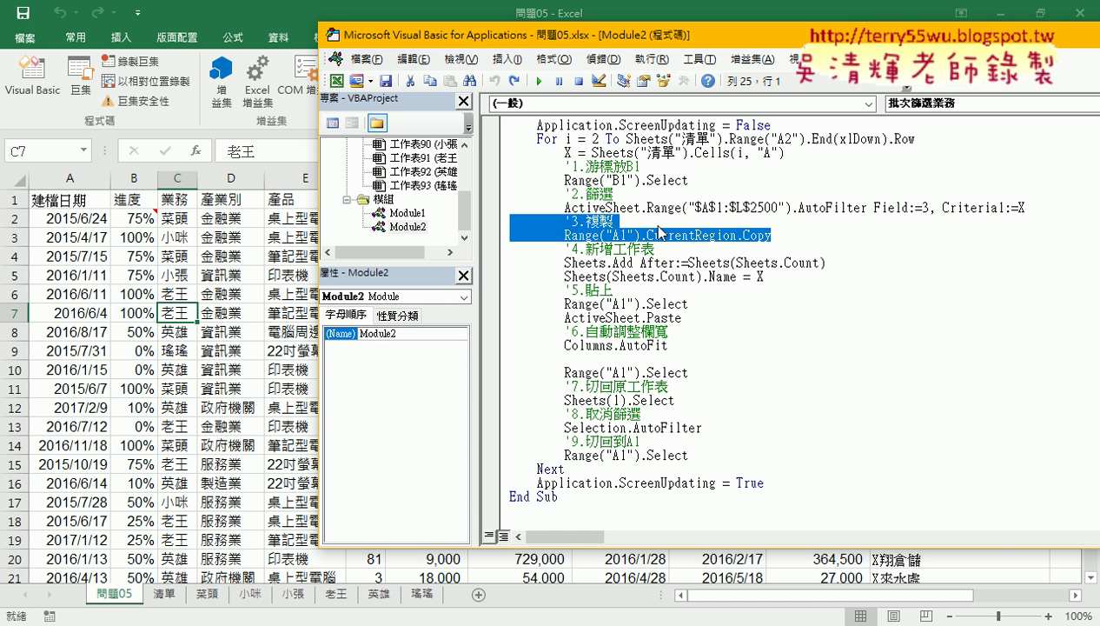
left_click_drag(771, 235, 513, 235)
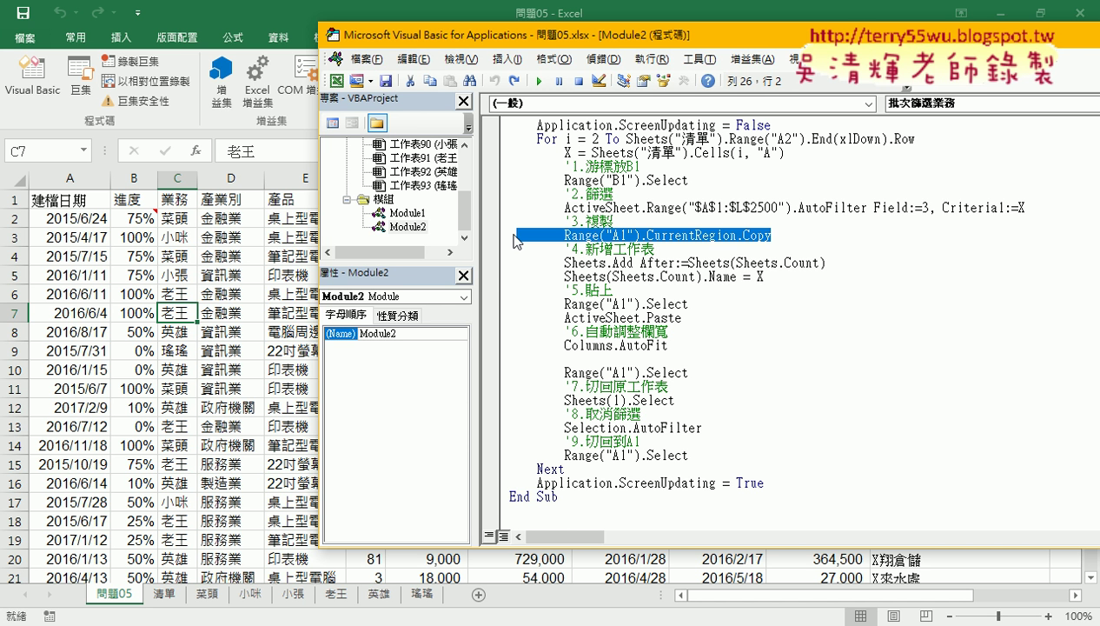
left_click(779, 263)
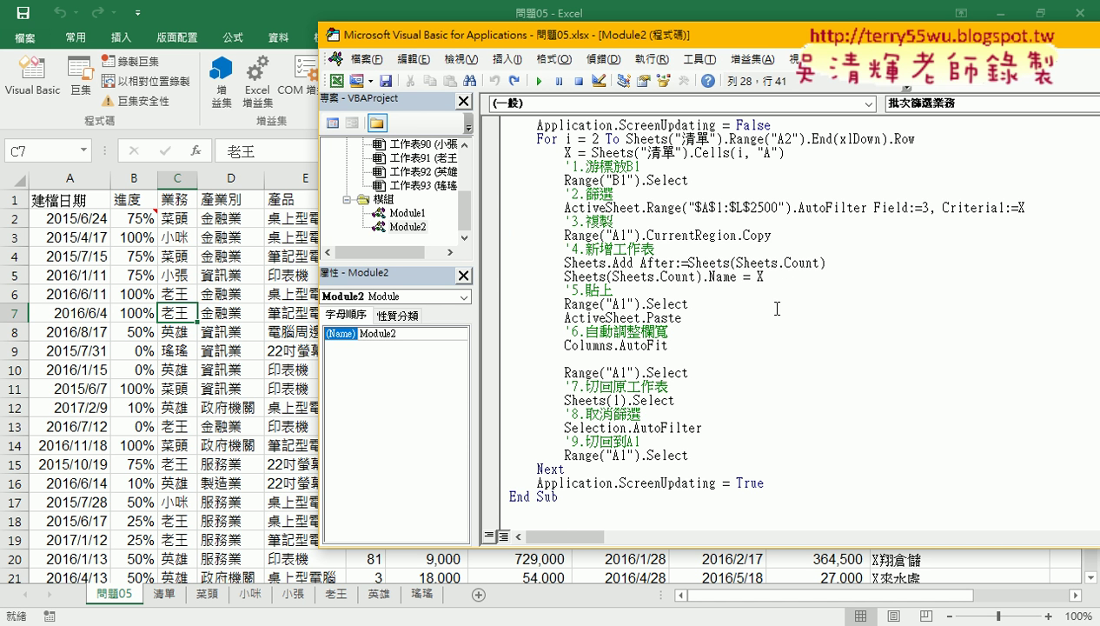
left_click_drag(695, 34, 515, 48)
- Highlight the 批次篩選業務 procedure name and its body in Module2
scroll(546, 247, "up", 2)
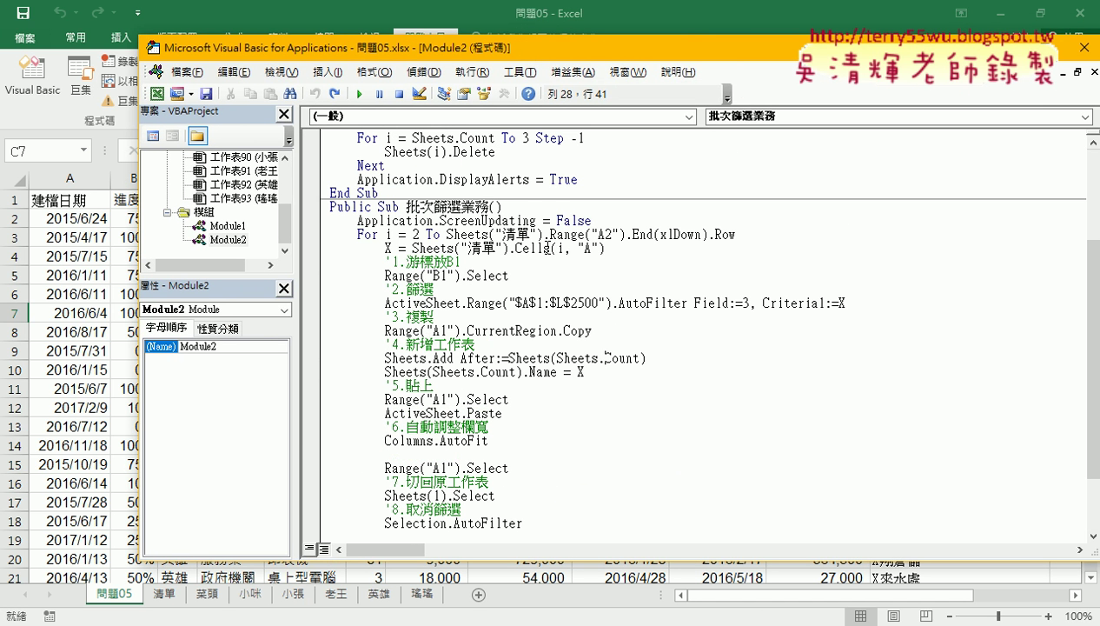
left_click_drag(405, 207, 491, 207)
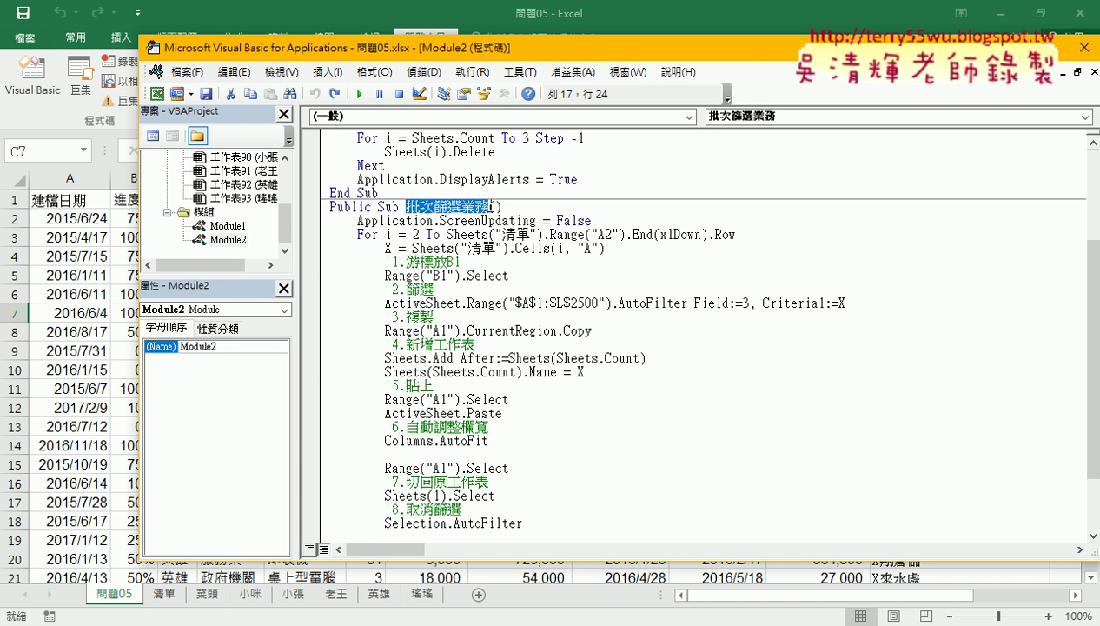
left_click_drag(551, 52, 730, 42)
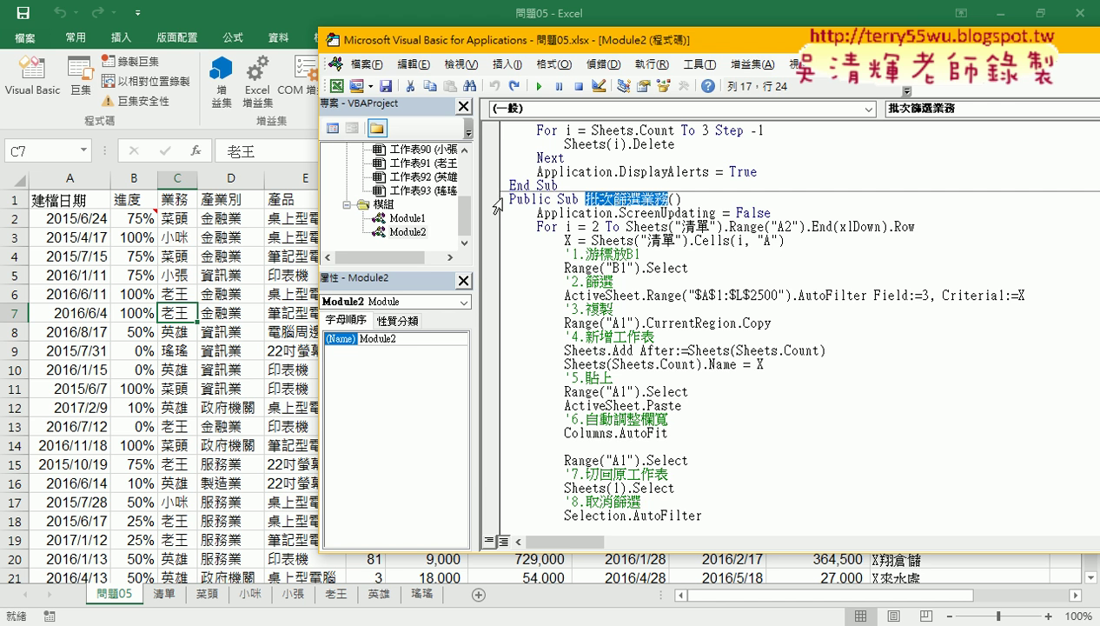
mouse_move(493, 200)
left_mouse_down()
mouse_move(492, 458)
mouse_move(522, 520)
left_mouse_up()
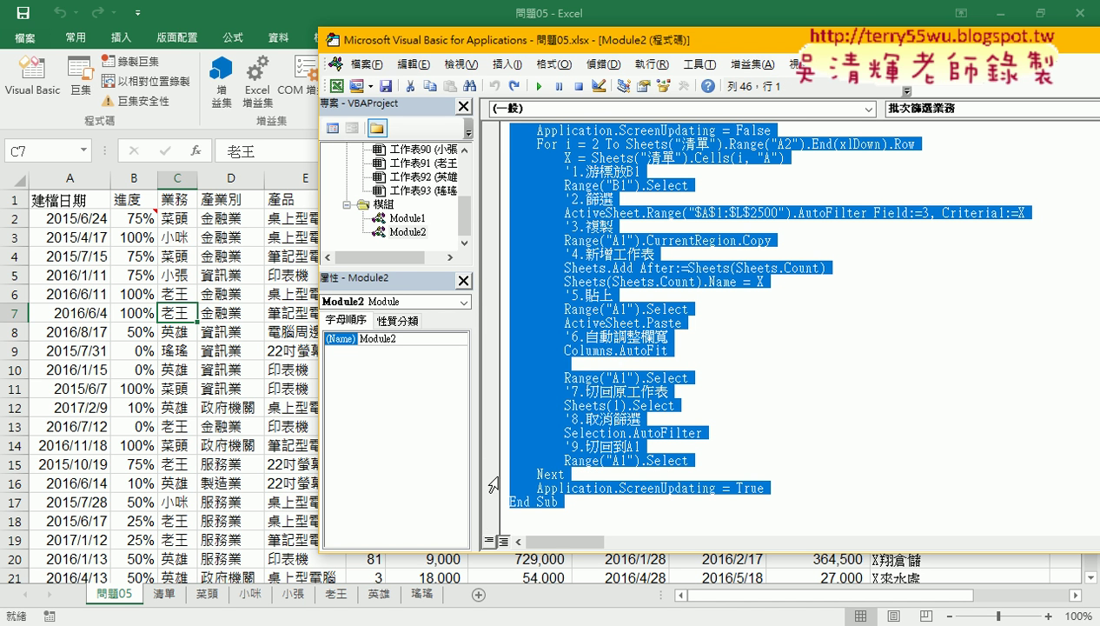
scroll(522, 520, "up", 2)
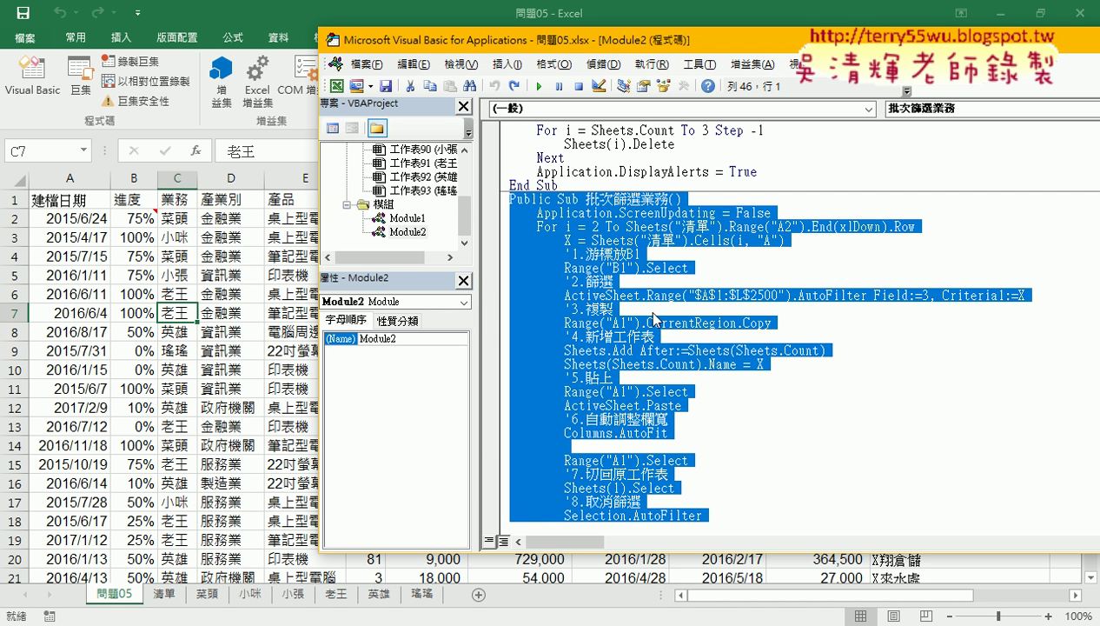
left_click(649, 198)
left_click_drag(585, 199, 667, 199)
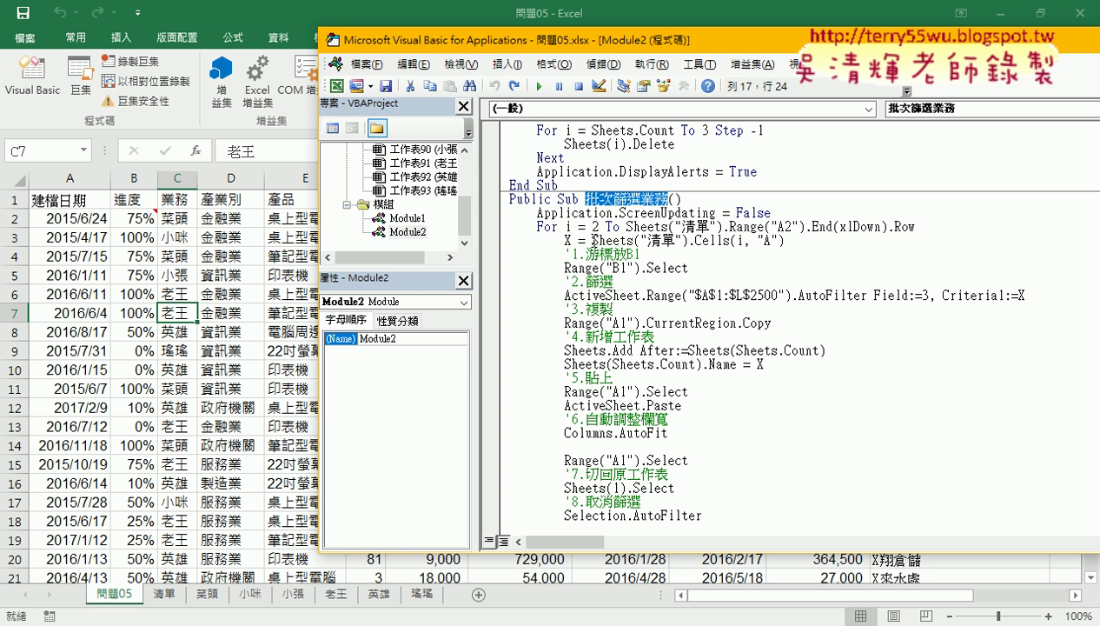
- Highlight the Sheets("清單").Cells(i, "A") expression that reads names from column A
left_click_drag(592, 240, 783, 242)
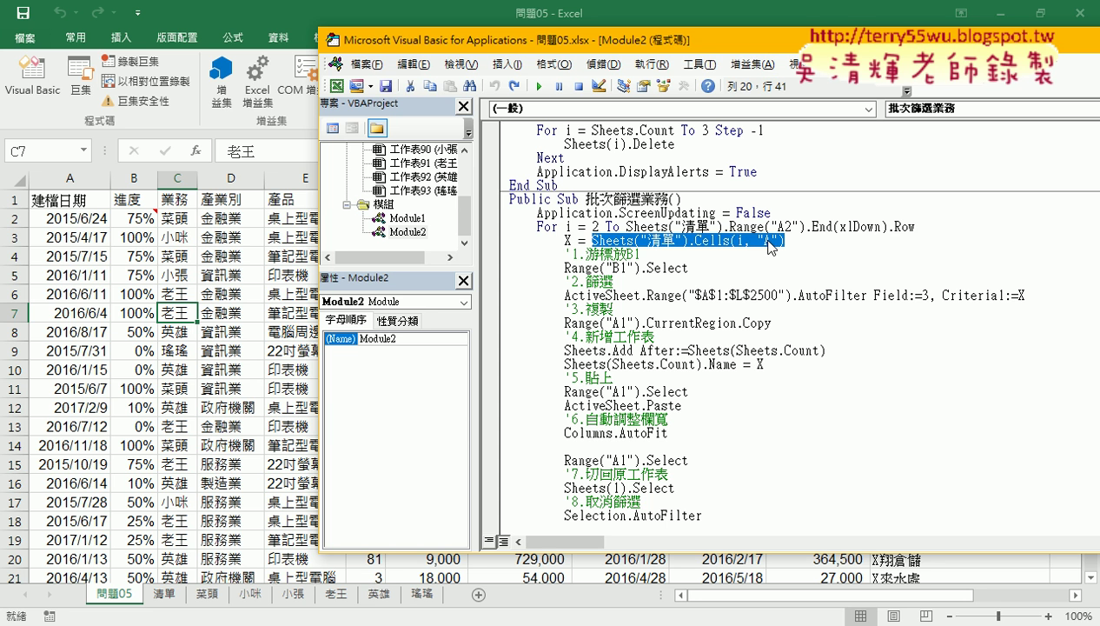
left_click(765, 224)
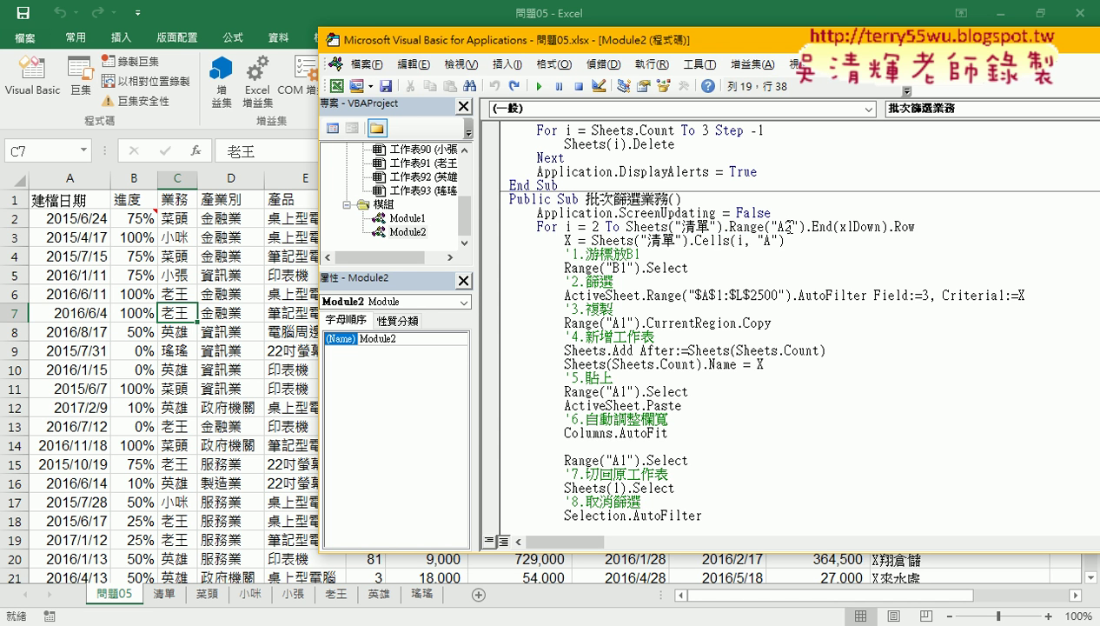
left_click_drag(785, 241, 592, 241)
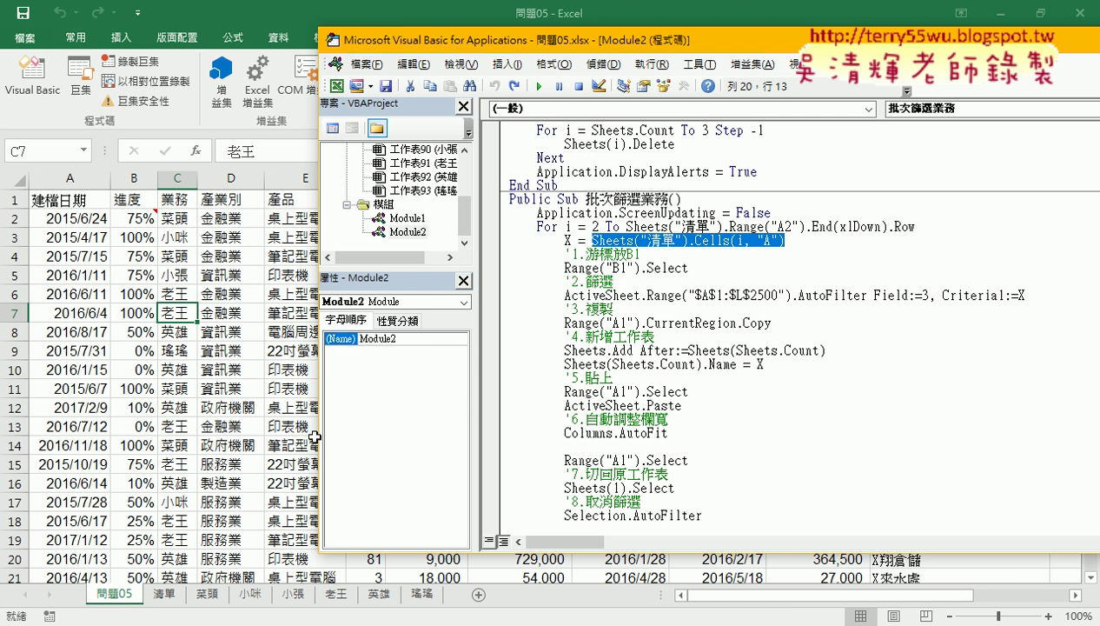
- Review the 清單 sheet's 業務, 產業別, 產品 and customer columns, then select 問題05 column C
left_click(170, 598)
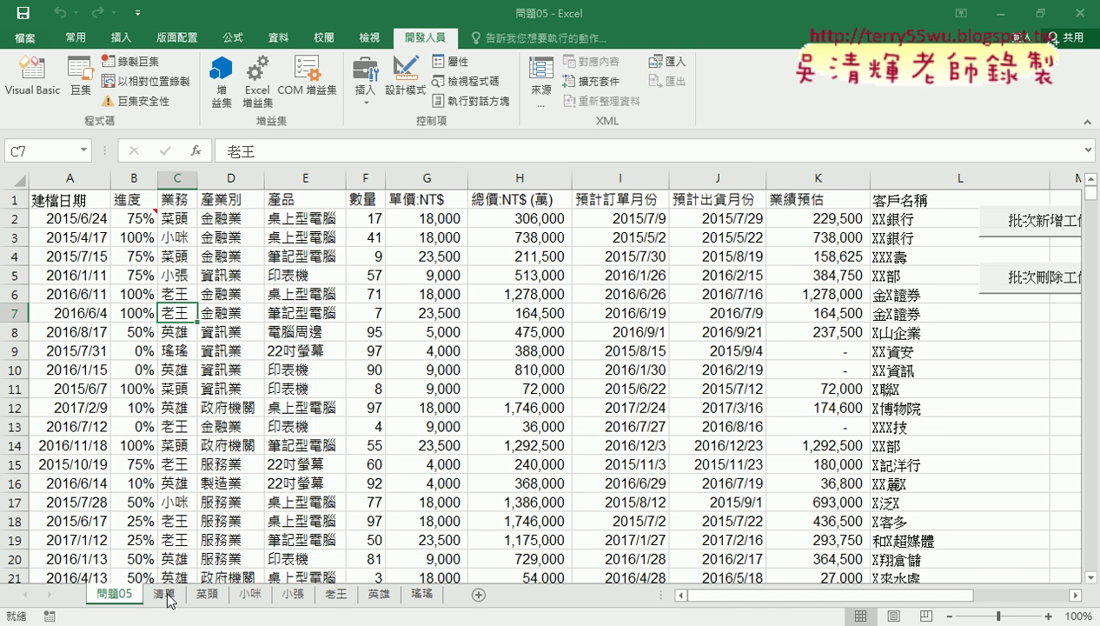
left_click(169, 598)
left_click(49, 177)
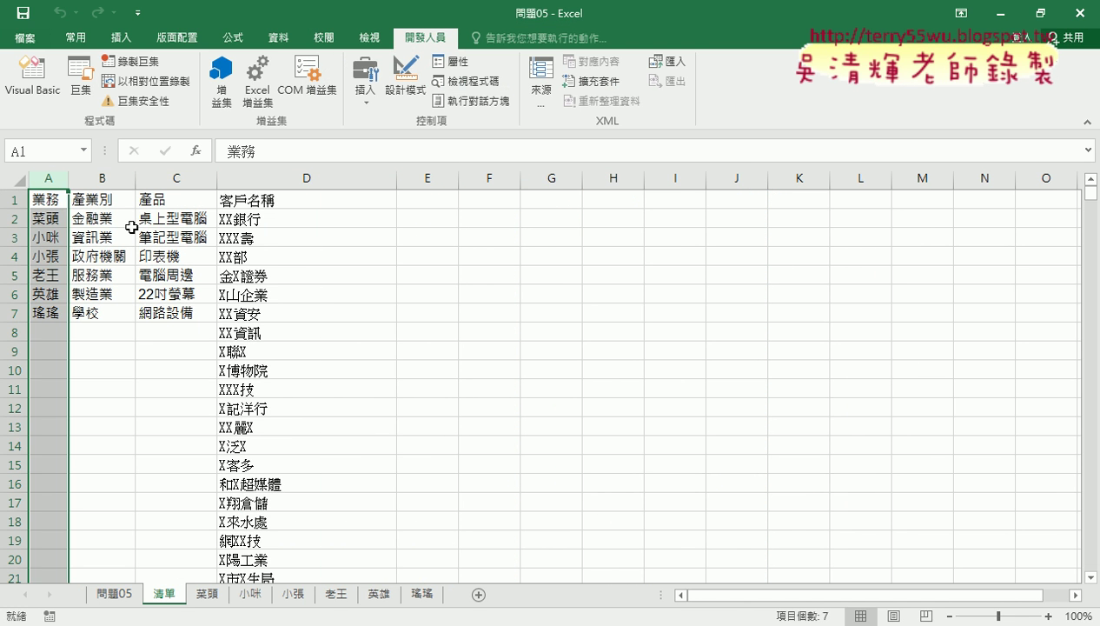
left_click(105, 178)
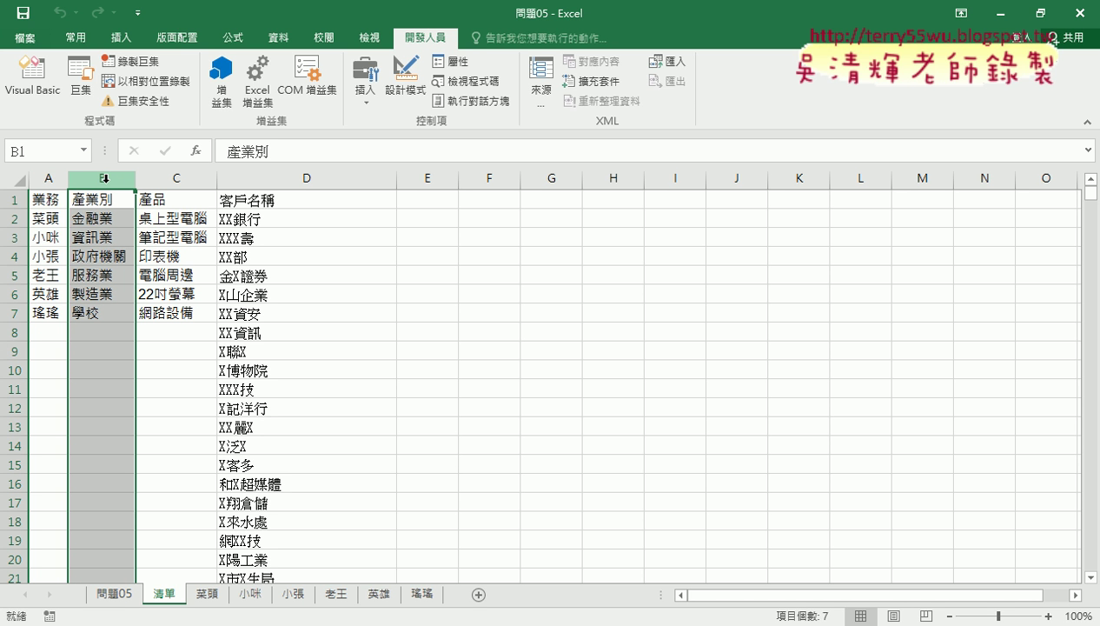
left_click(164, 178)
left_click(260, 179)
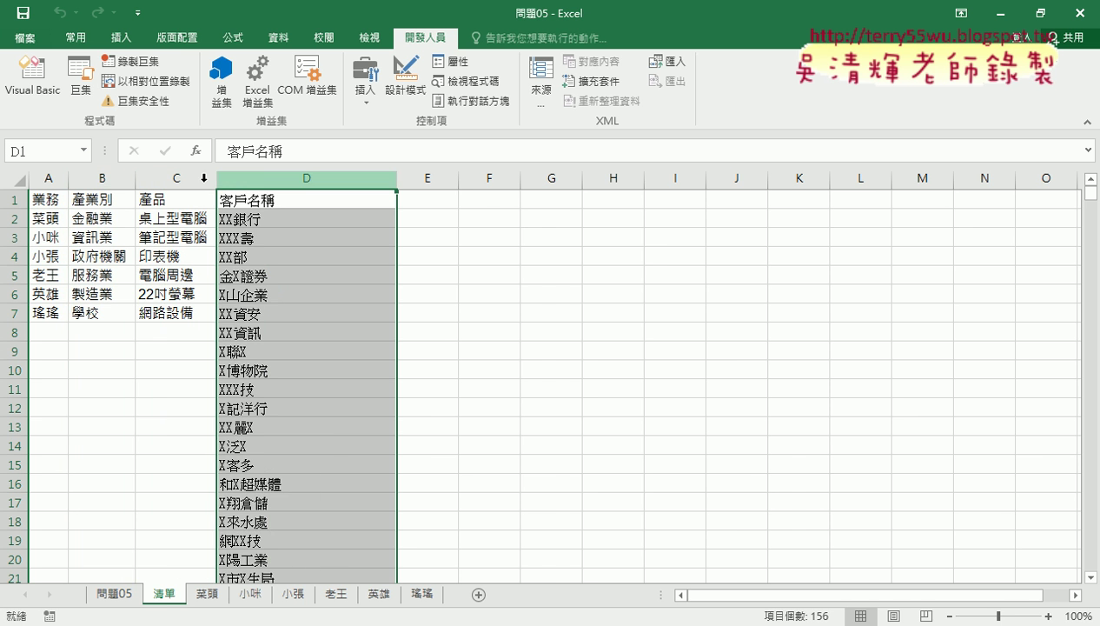
left_click(49, 178)
left_click(119, 595)
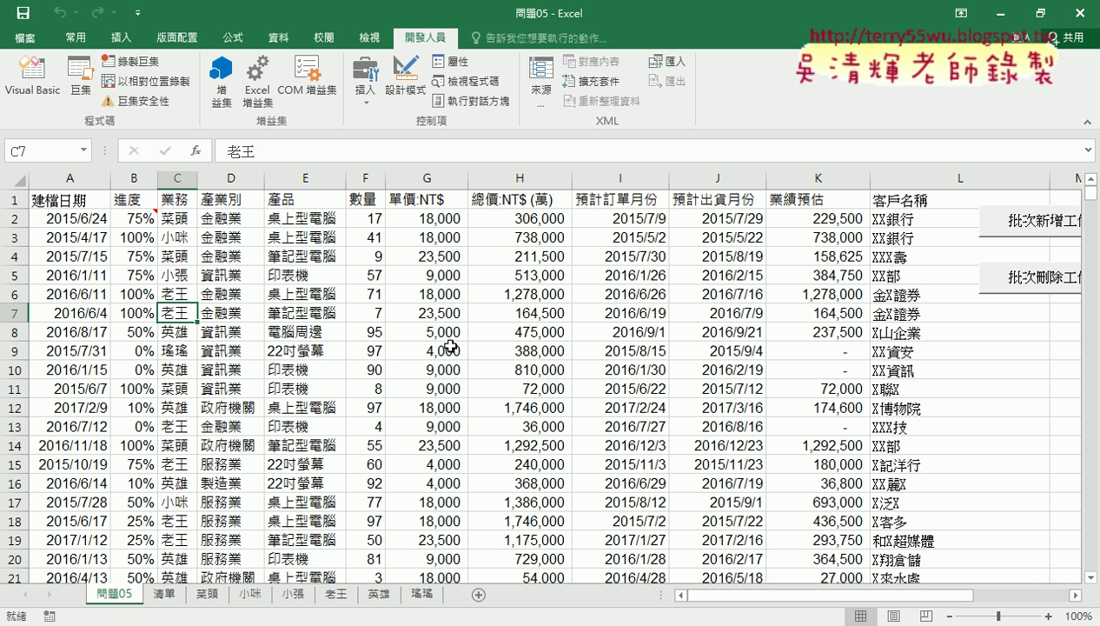
left_click(164, 595)
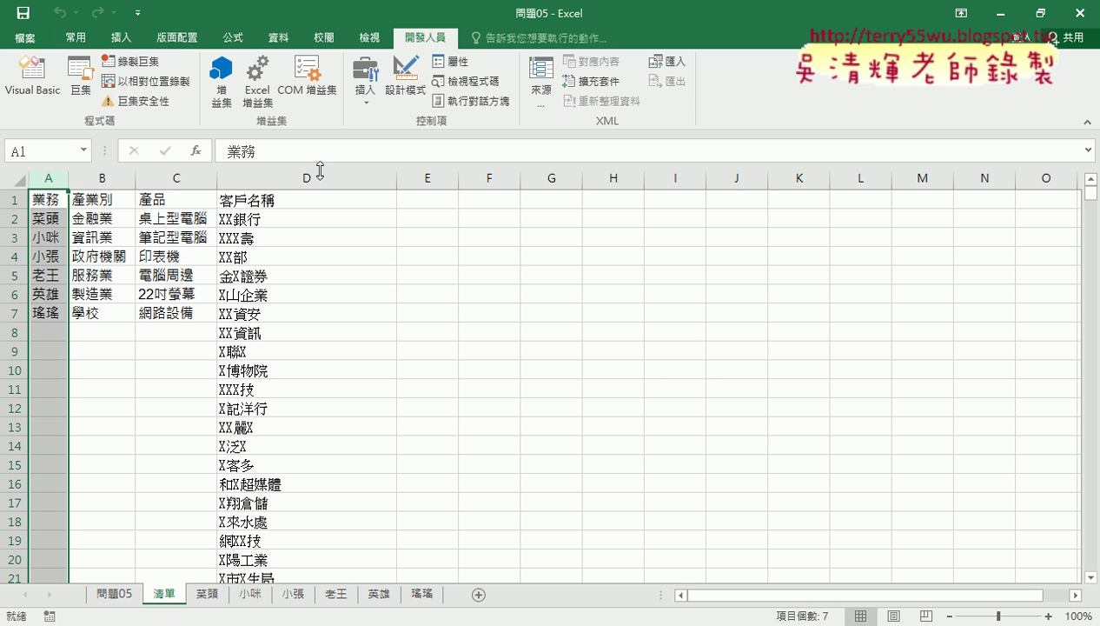
left_click(120, 594)
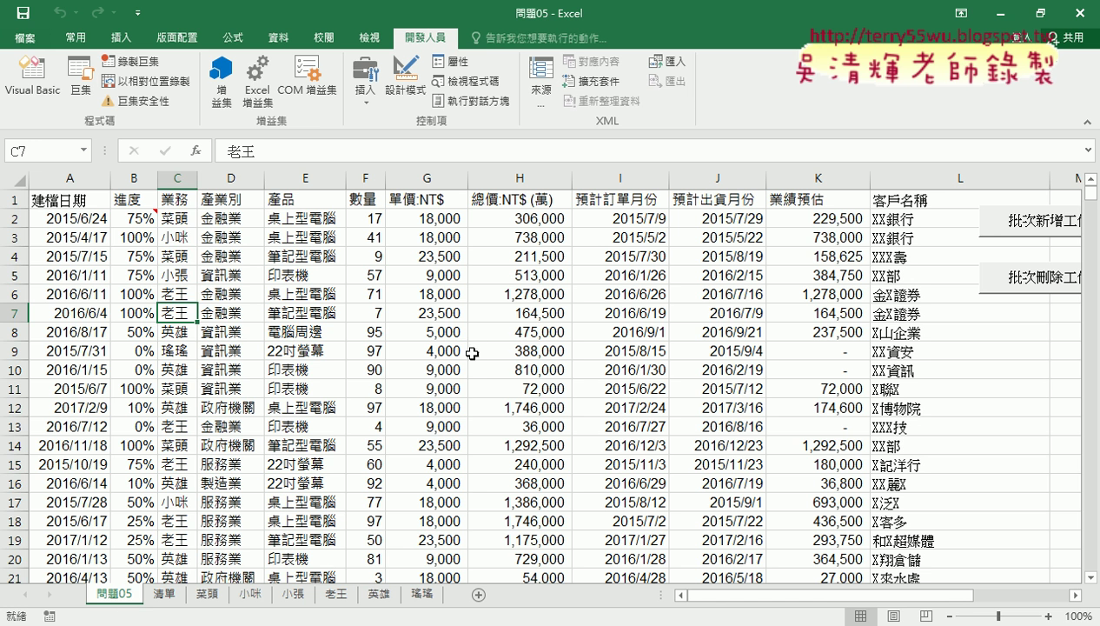
left_click(173, 179)
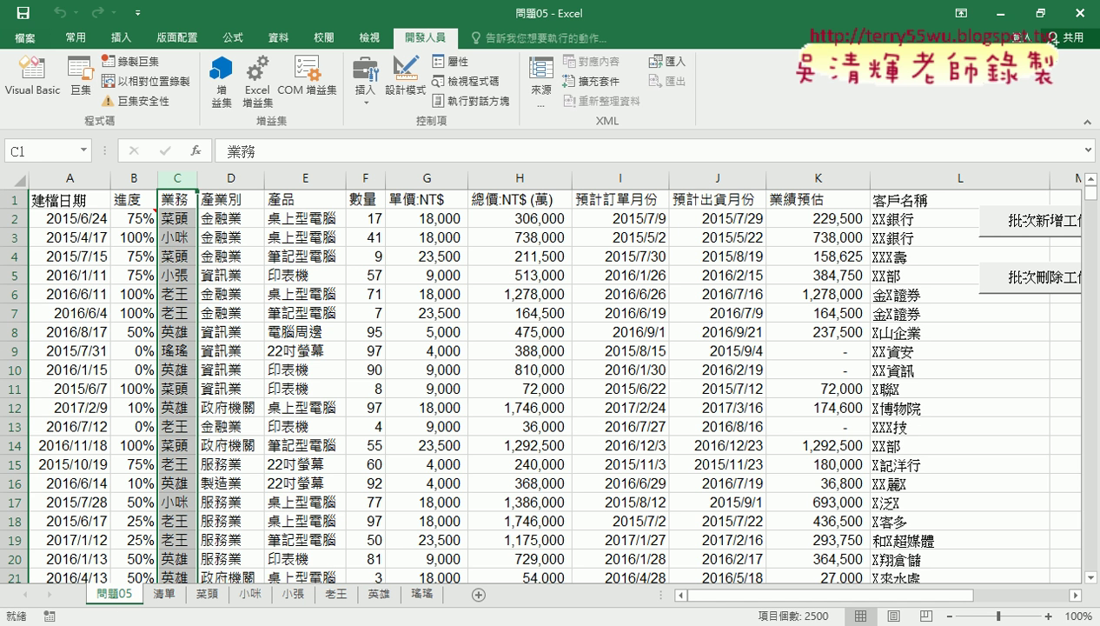
- Back in the macro code, select the AutoFilter field number 3, then switch windows
left_click(356, 625)
left_click(456, 604)
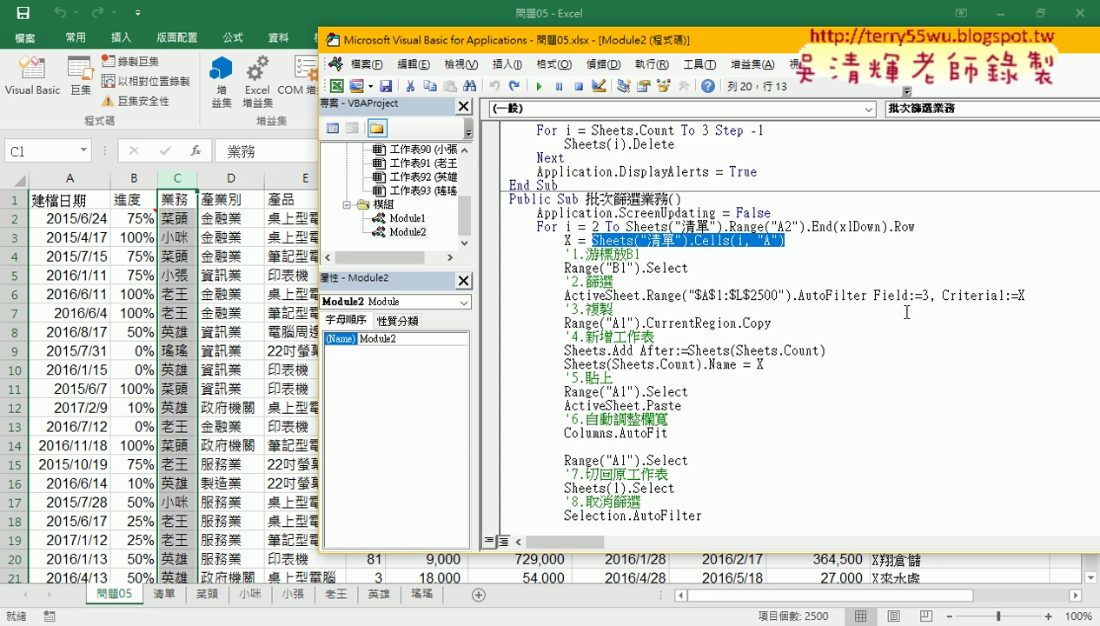
left_click(927, 294)
key("shift+Left")
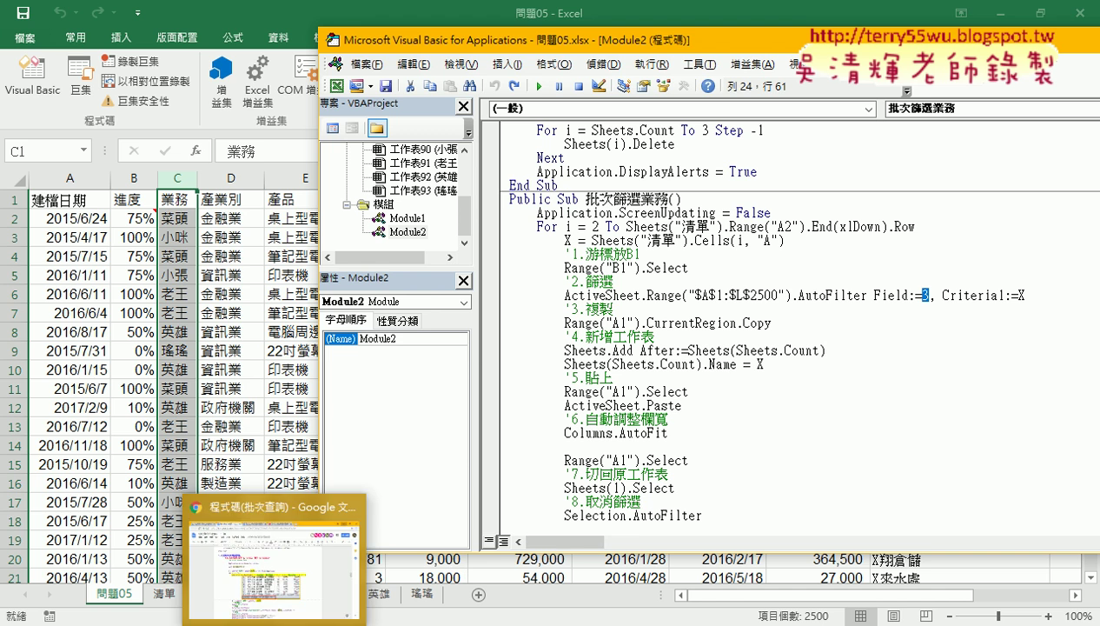
left_click(300, 621)
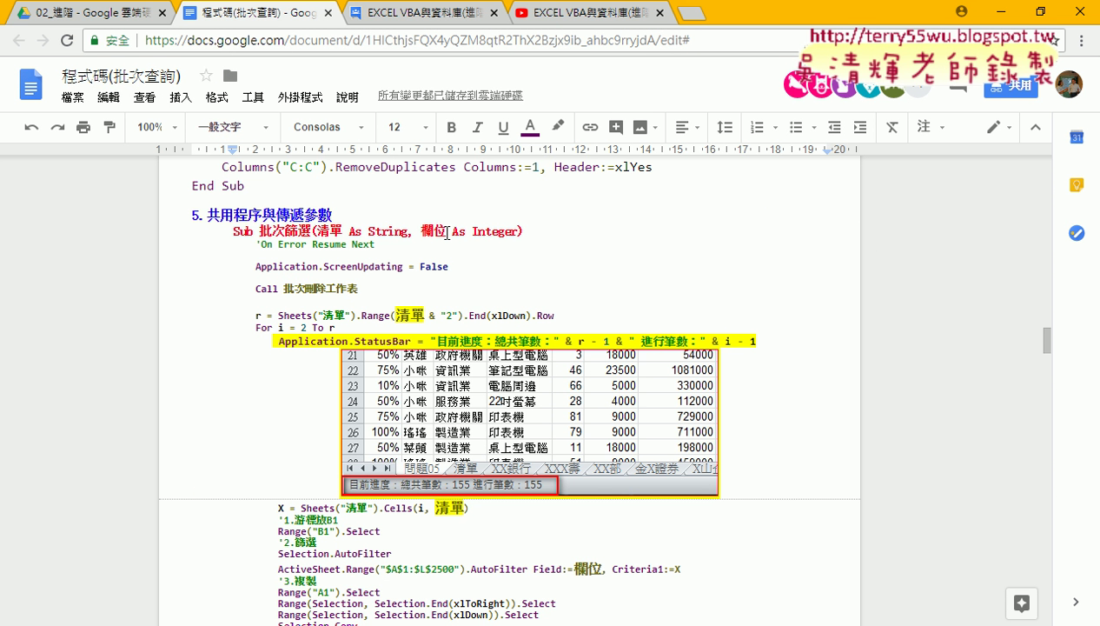
- Change 欄位 to 欄數 in the Google Doc's 批次篩選 header and AutoFilter line, then minimize Chrome
double_click(430, 231)
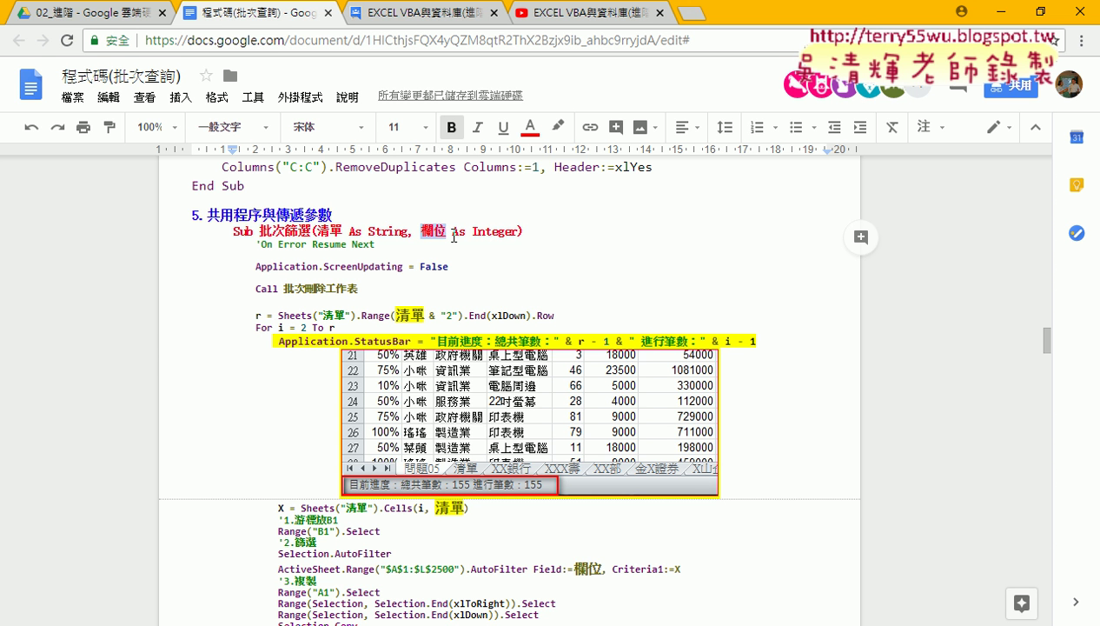
left_click(445, 230)
left_click_drag(445, 230, 434, 230)
type("數")
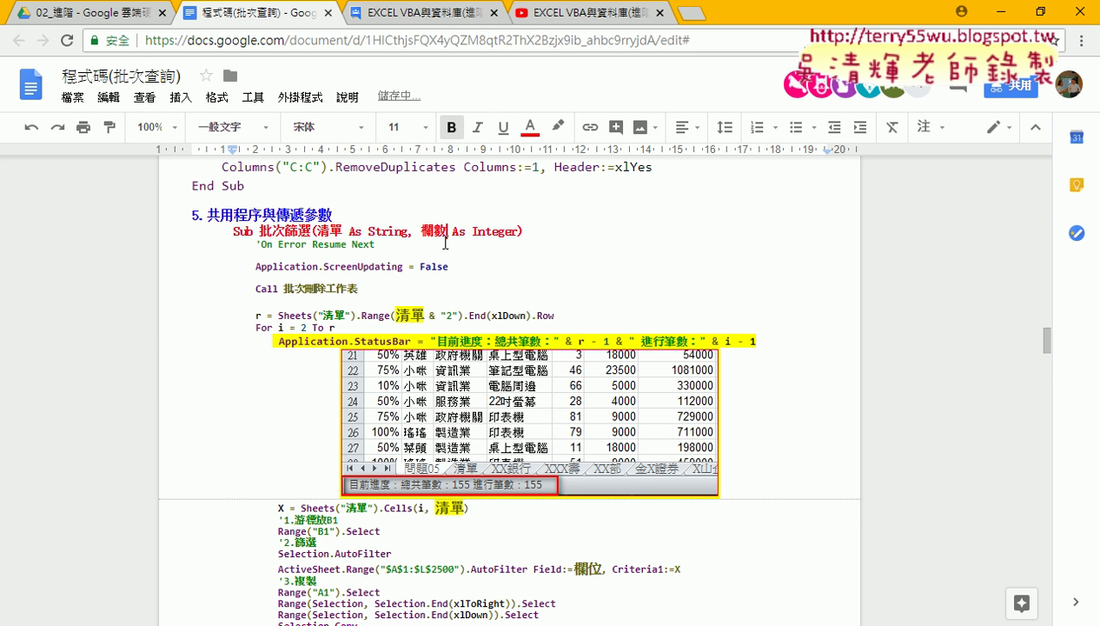
left_click_drag(601, 568, 589, 568)
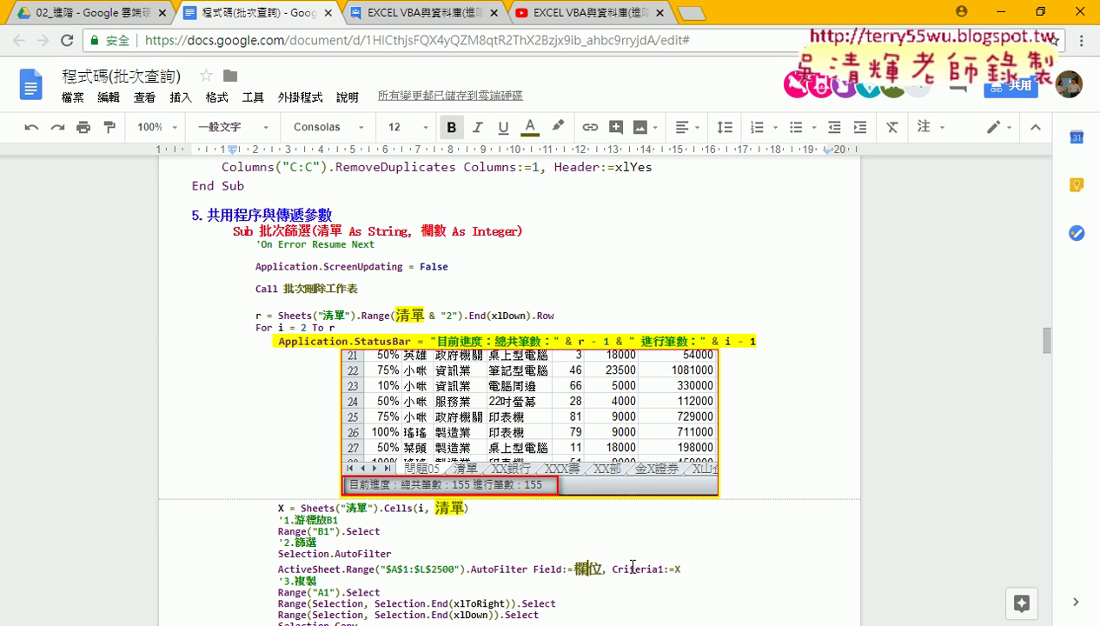
type("數")
left_click(1002, 13)
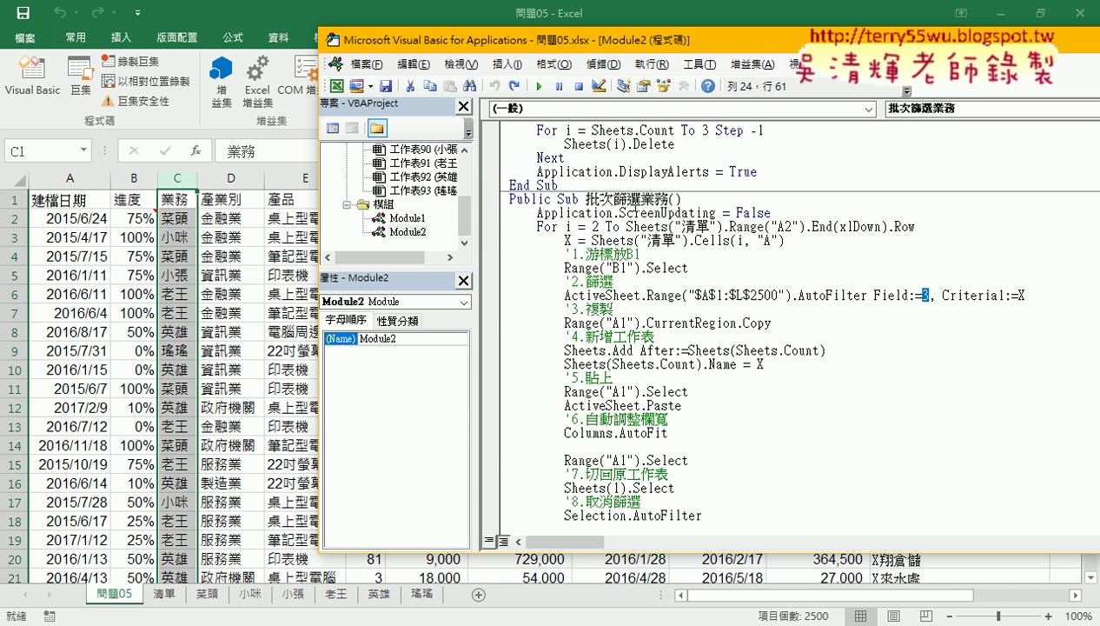
- Delete 業務 from the Sub name so it reads 批次篩選
left_click(634, 199)
left_click_drag(634, 199, 665, 199)
key("Delete")
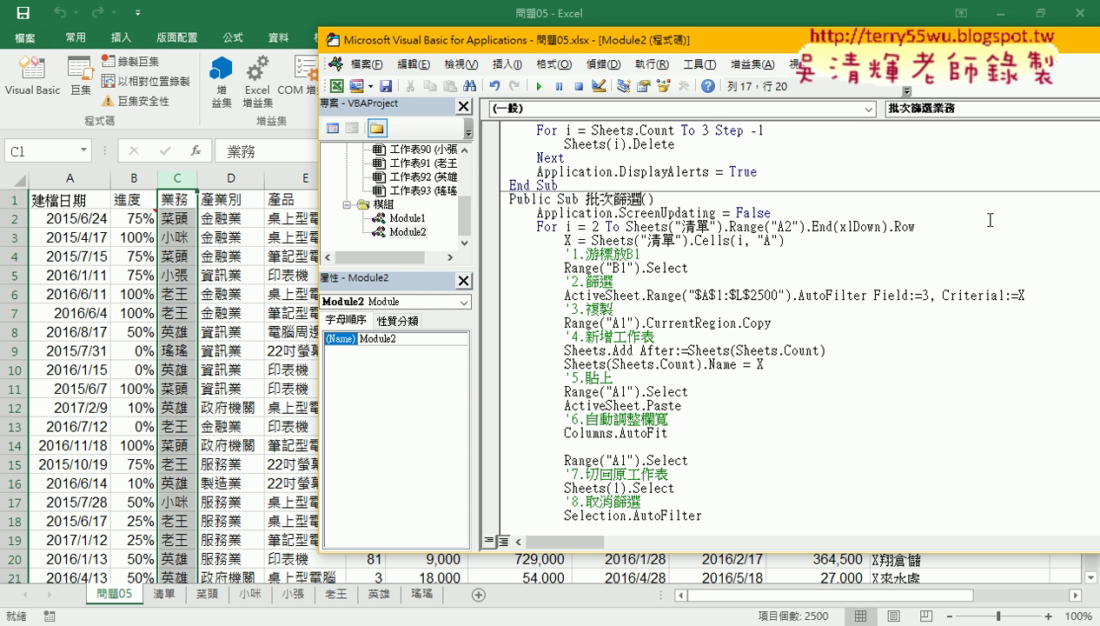
- Type the parameter name 清單欄名 inside the 批次篩選 Sub's parentheses
key("Right")
type("7")
key("BackSpace")
type("清")
type("ㄠ單")
key("Return")
key("Left")
type("藍")
type("明")
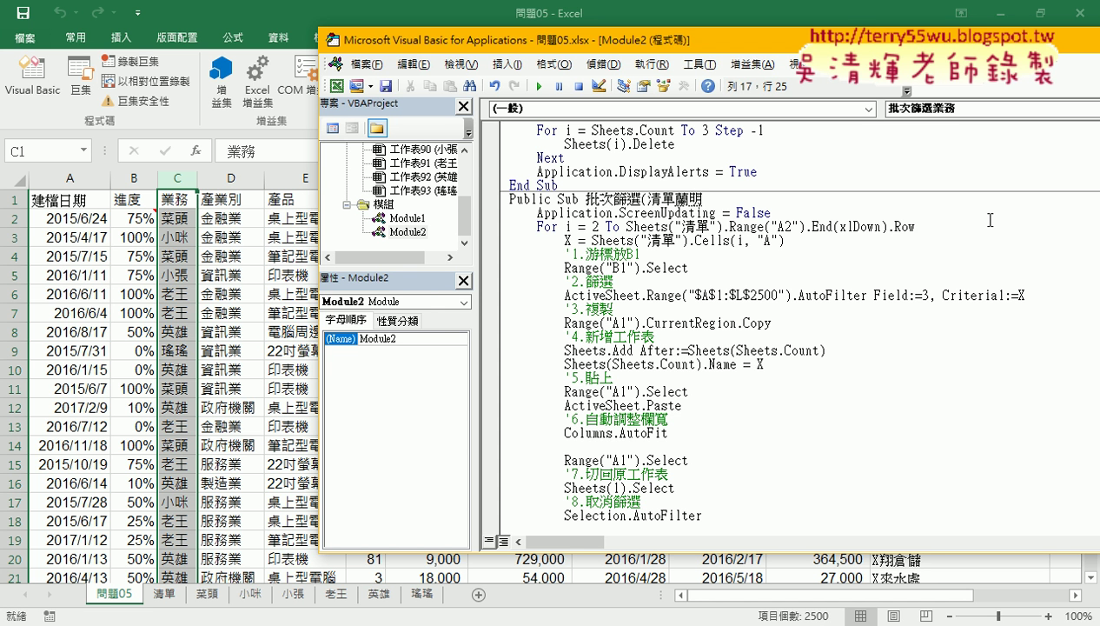
key("Down")
key("Down")
key("Down")
key("Down")
key("Return")
key("Return")
key("Right")
- Declare 清單欄名 As String and add a comma for the next parameter
type("a")
type("s s")
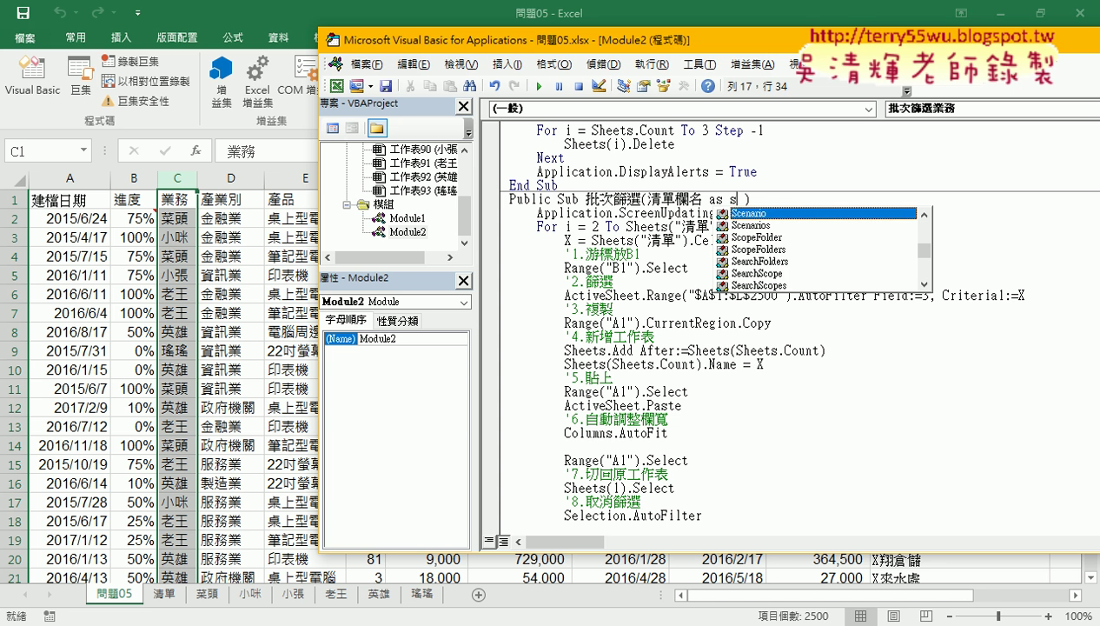
type("t")
key("Down")
key("Down")
key("Down")
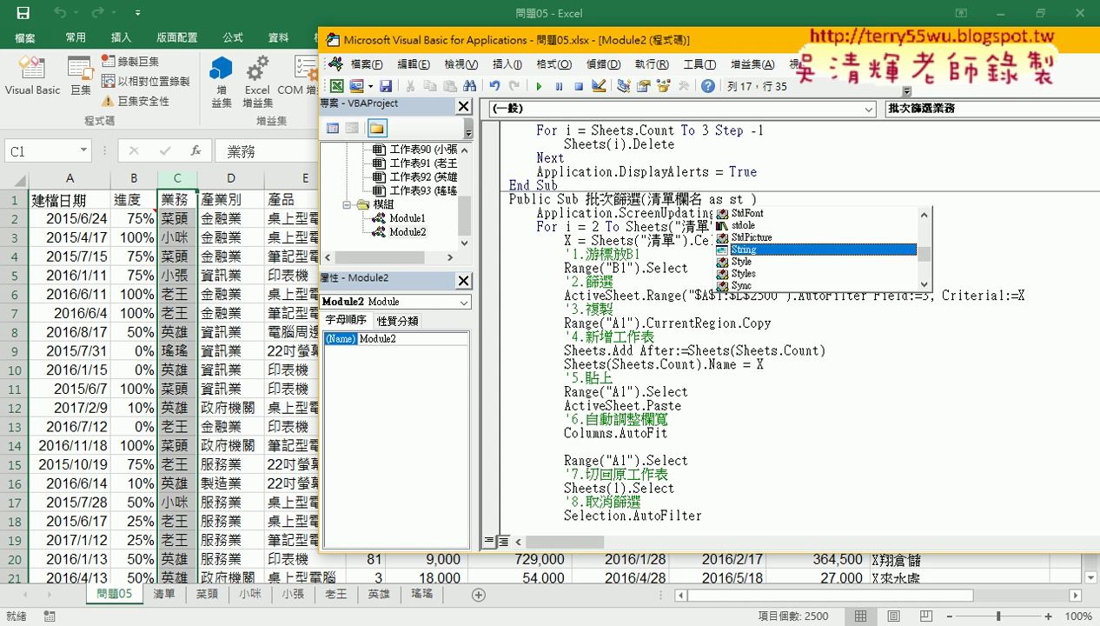
key("space")
key("Left")
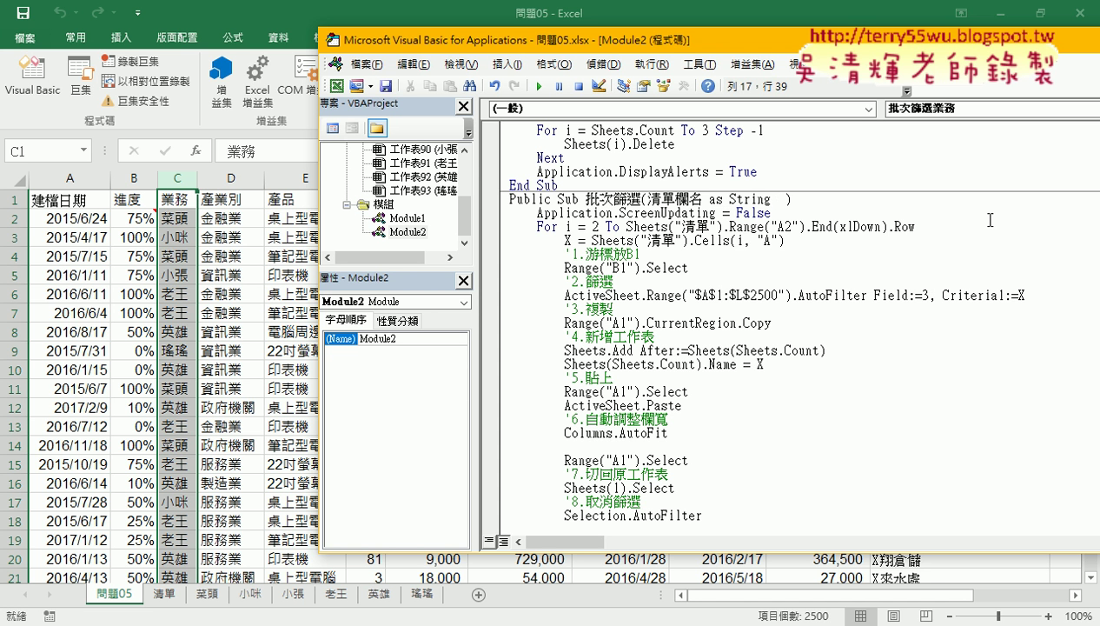
type(",")
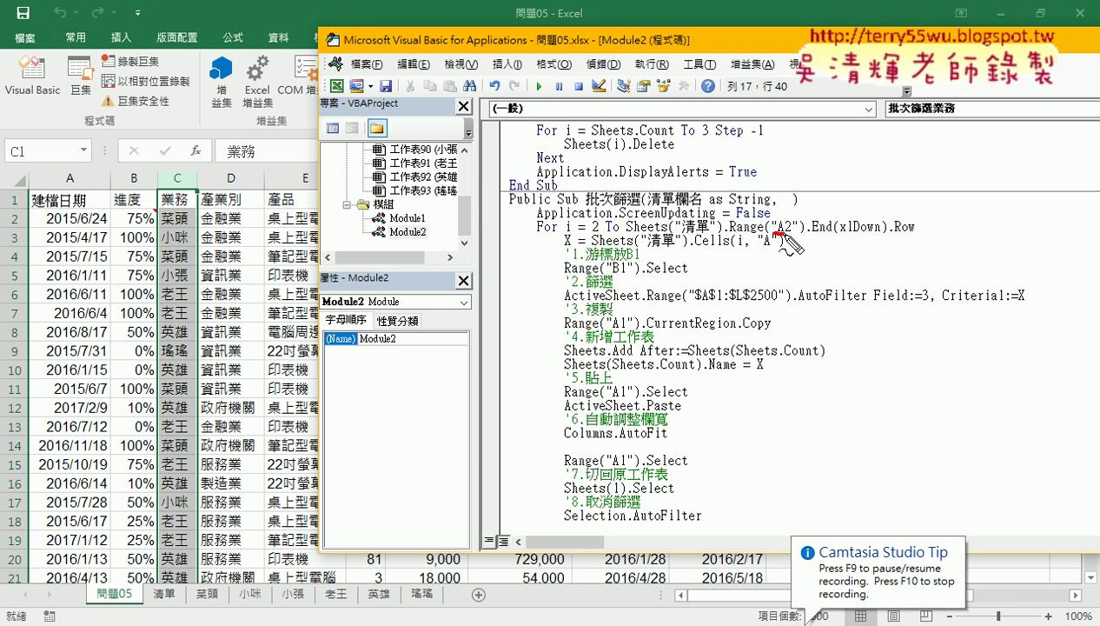
left_click_drag(756, 247, 778, 247)
left_click_drag(654, 207, 701, 206)
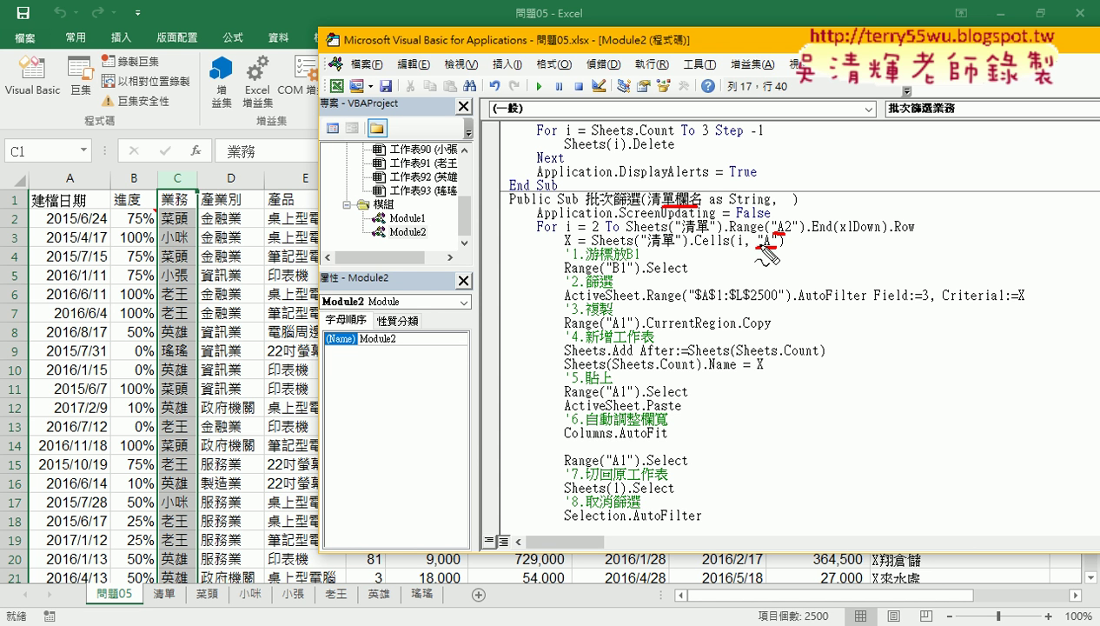
left_click_drag(763, 248, 781, 249)
left_click_drag(922, 303, 934, 303)
key("Escape")
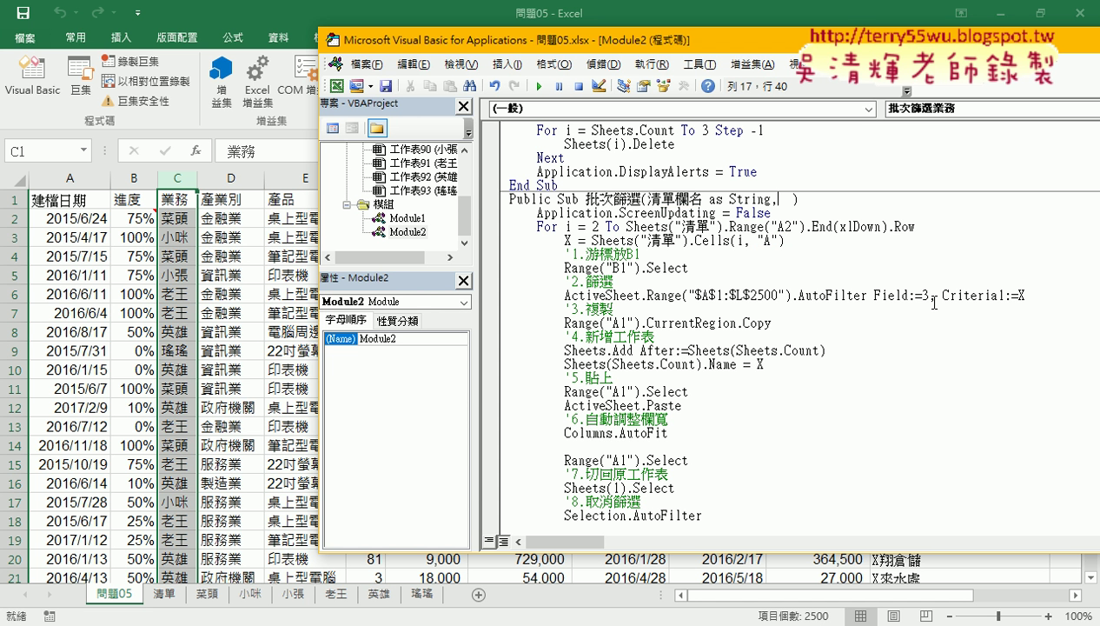
- Add the parameter 欄數 As Integer and close the Sub header's parenthesis
type("欄")
type("數")
type(" as ")
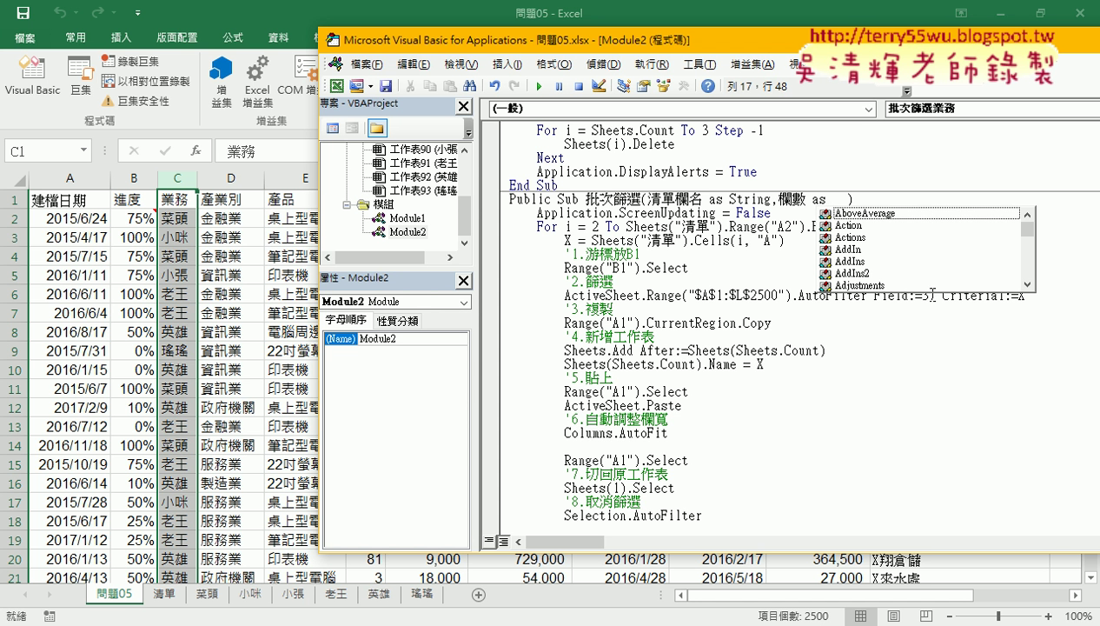
type("int")
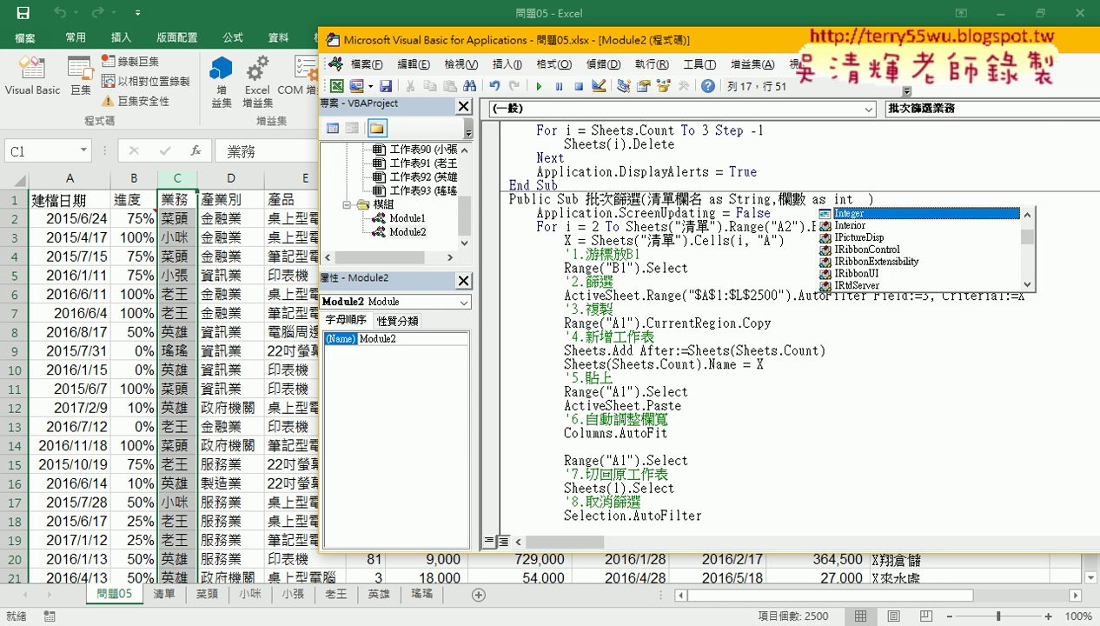
key("space")
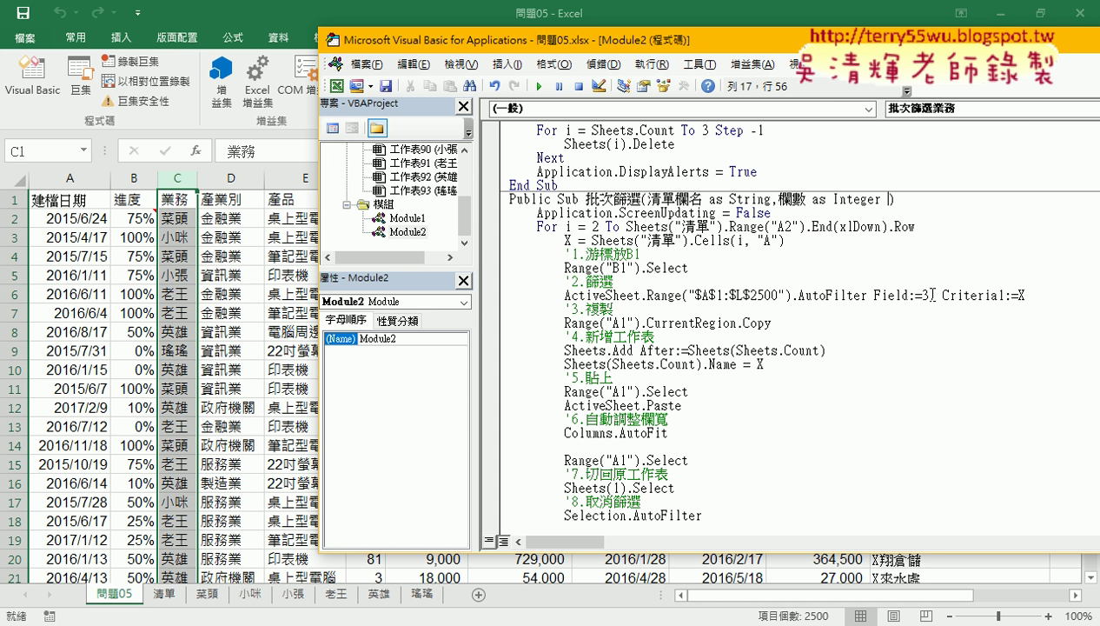
key("BackSpace")
type(")")
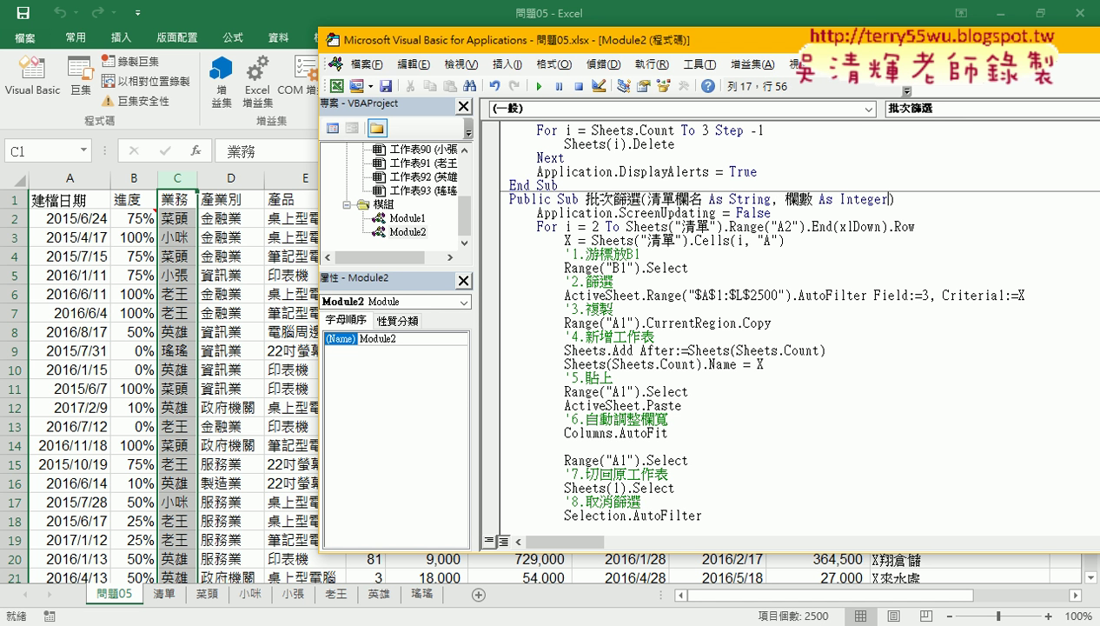
left_click_drag(888, 199, 820, 199)
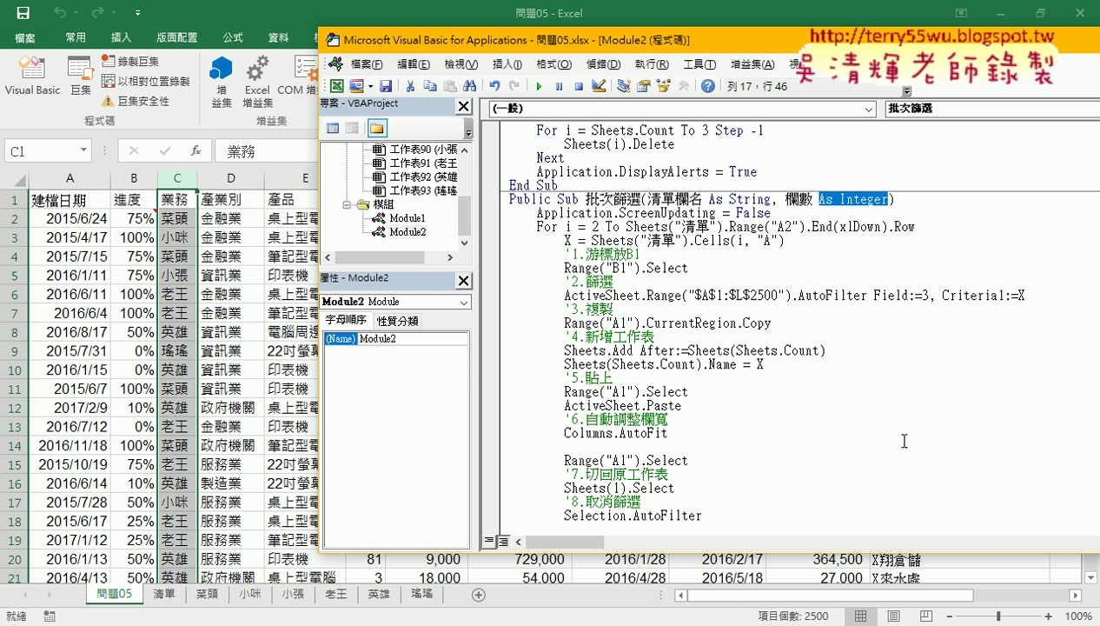
- Replace "A" in Cells(i, "A") with 清單欄名, then highlight the For line's Range("A2").End(xlDown).Row
left_click(760, 242)
left_click_drag(646, 199, 703, 199)
right_click(672, 198)
left_click(705, 227)
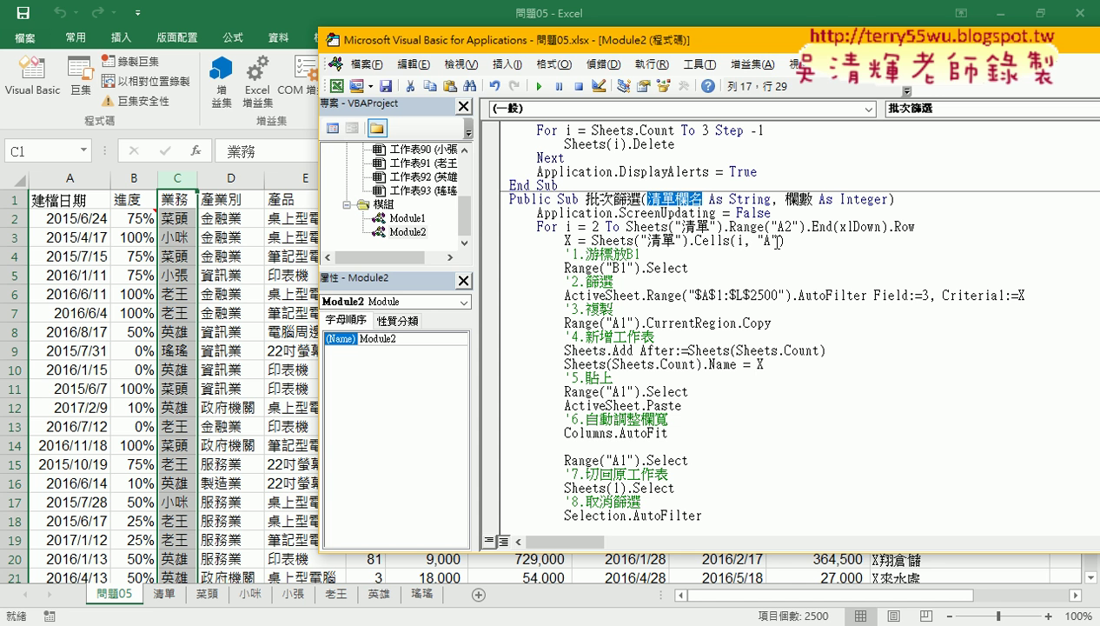
left_click_drag(779, 241, 752, 242)
right_click(771, 242)
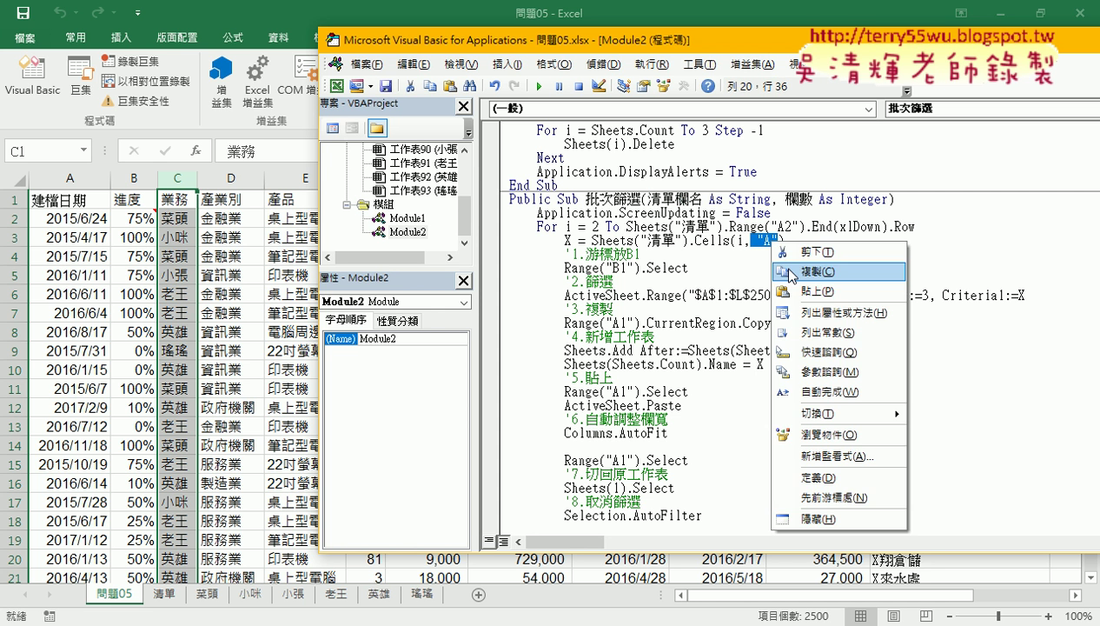
left_click(804, 291)
left_click(838, 303)
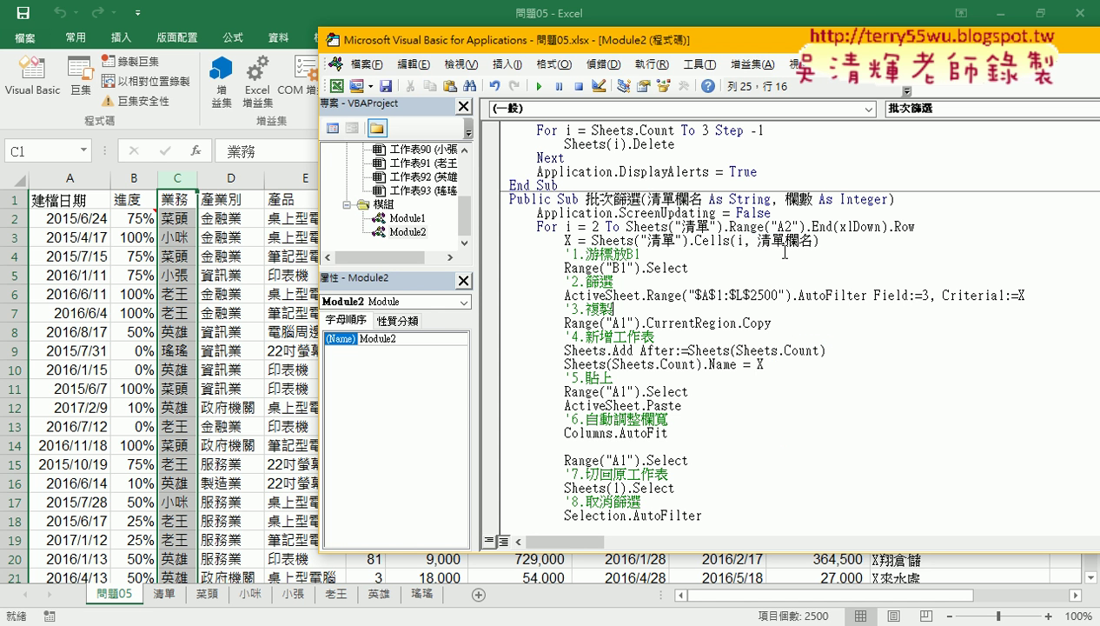
left_click_drag(778, 226, 787, 227)
left_click_drag(915, 227, 728, 227)
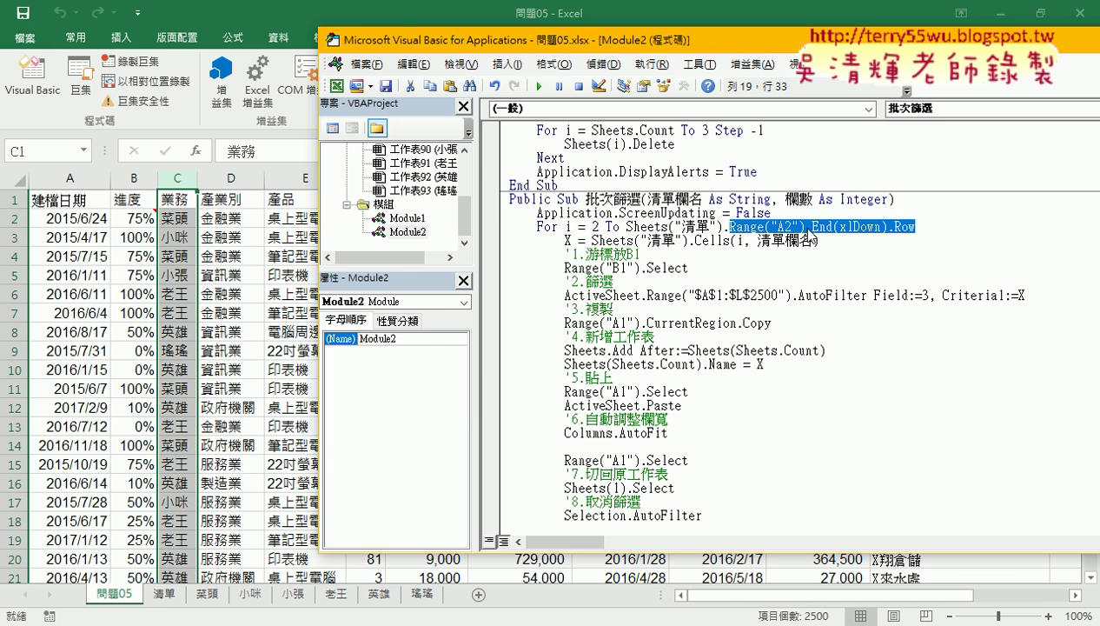
- Check the 清單 sheet's 產業別, 產品 and 客戶名稱 columns, then return to 問題05 and the VBA editor
left_click(165, 595)
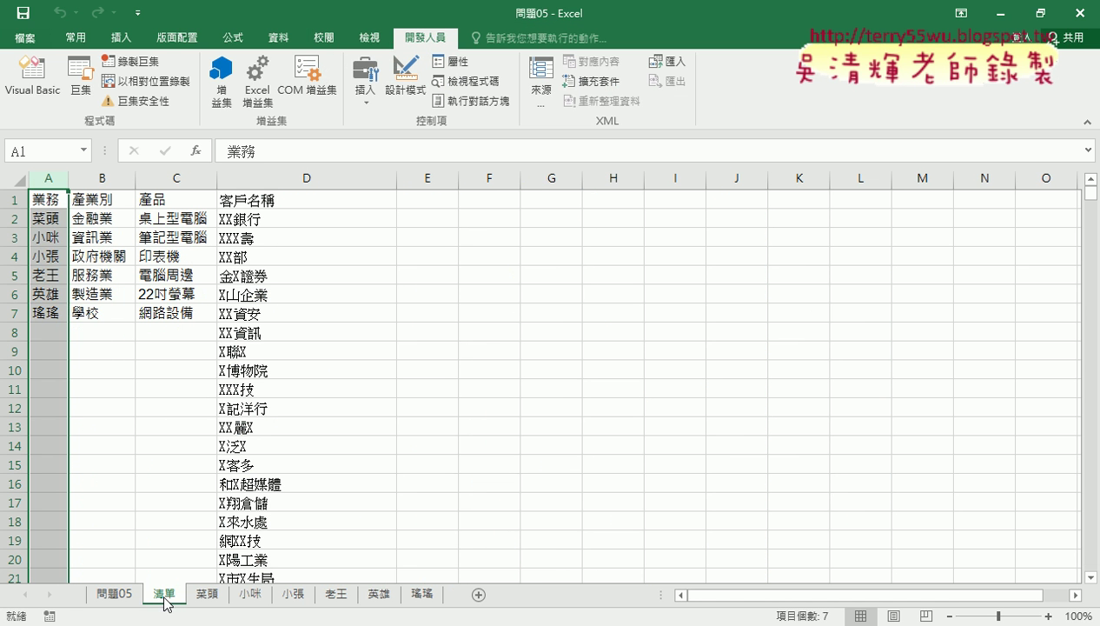
left_click(111, 182)
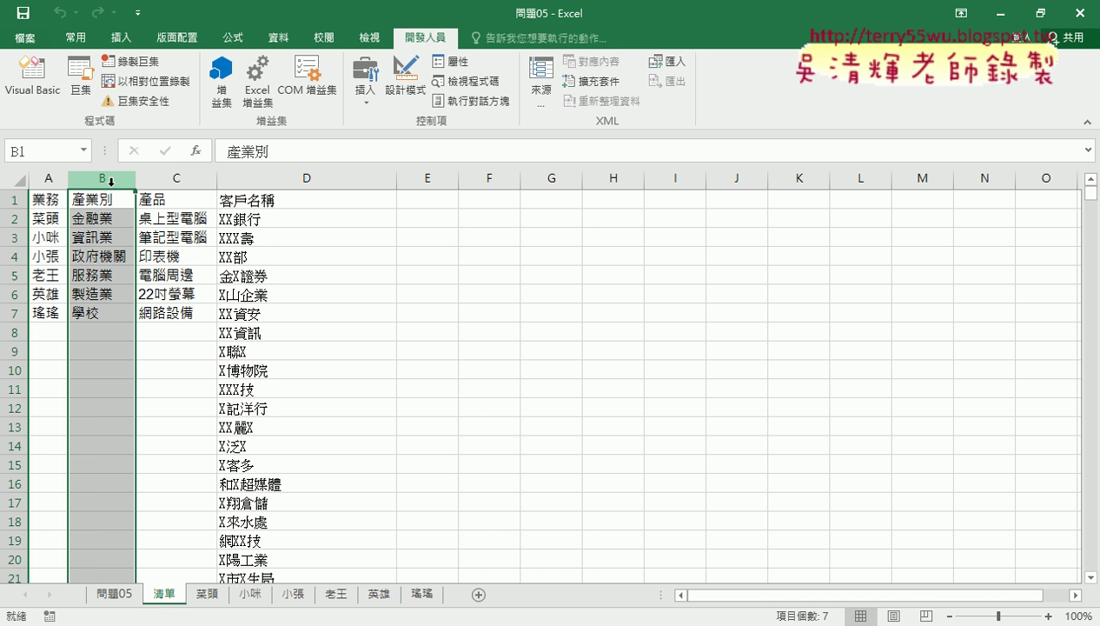
left_click(173, 179)
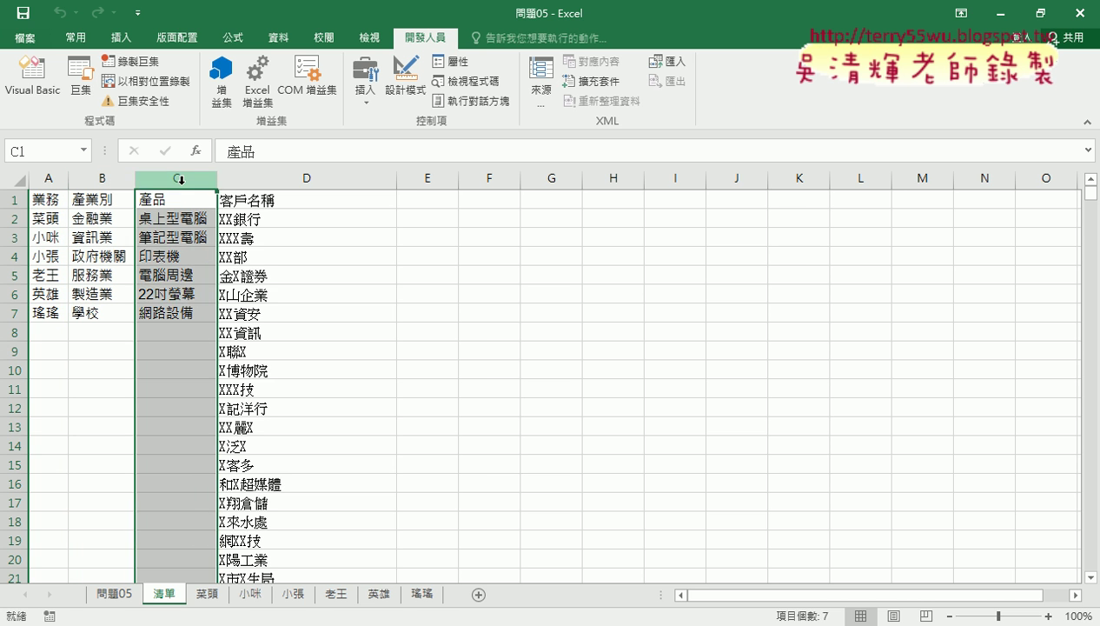
left_click(268, 177)
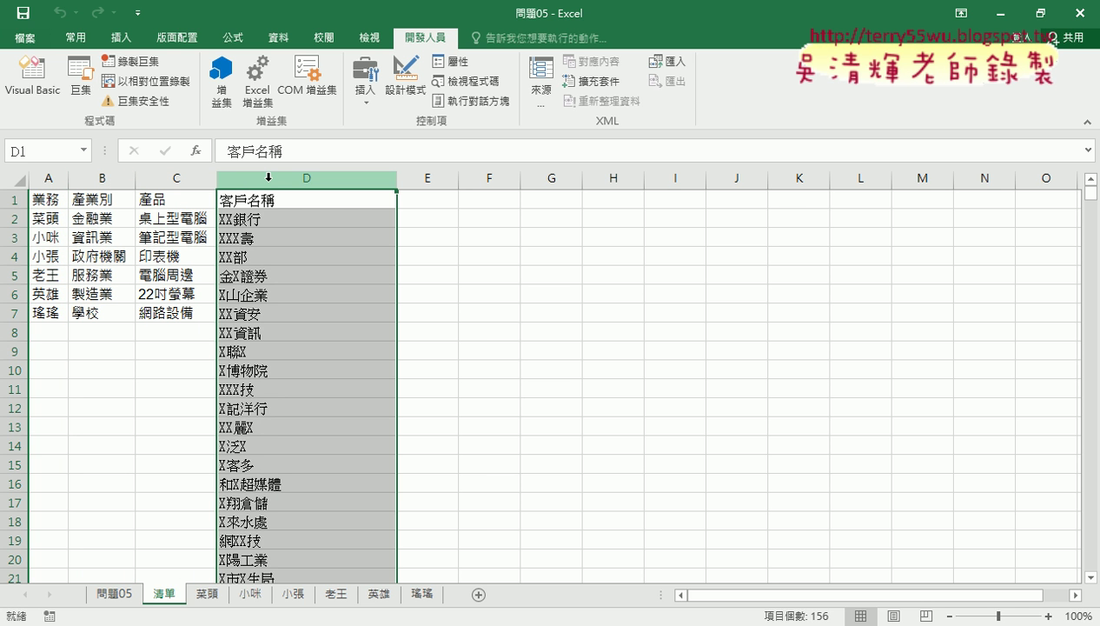
left_click(91, 202)
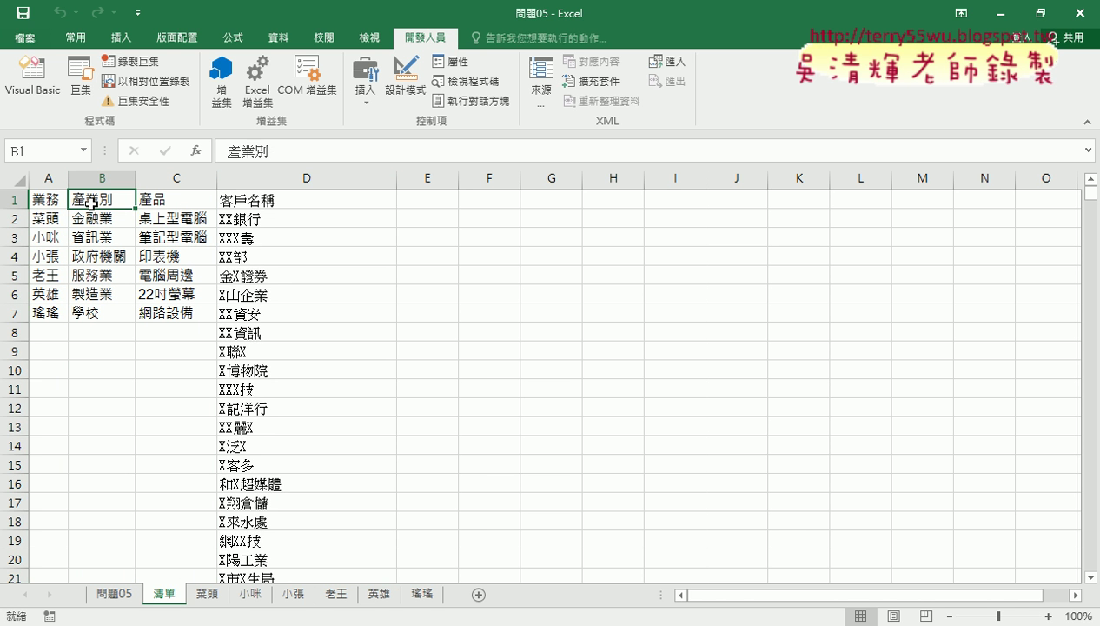
key("ctrl+Down")
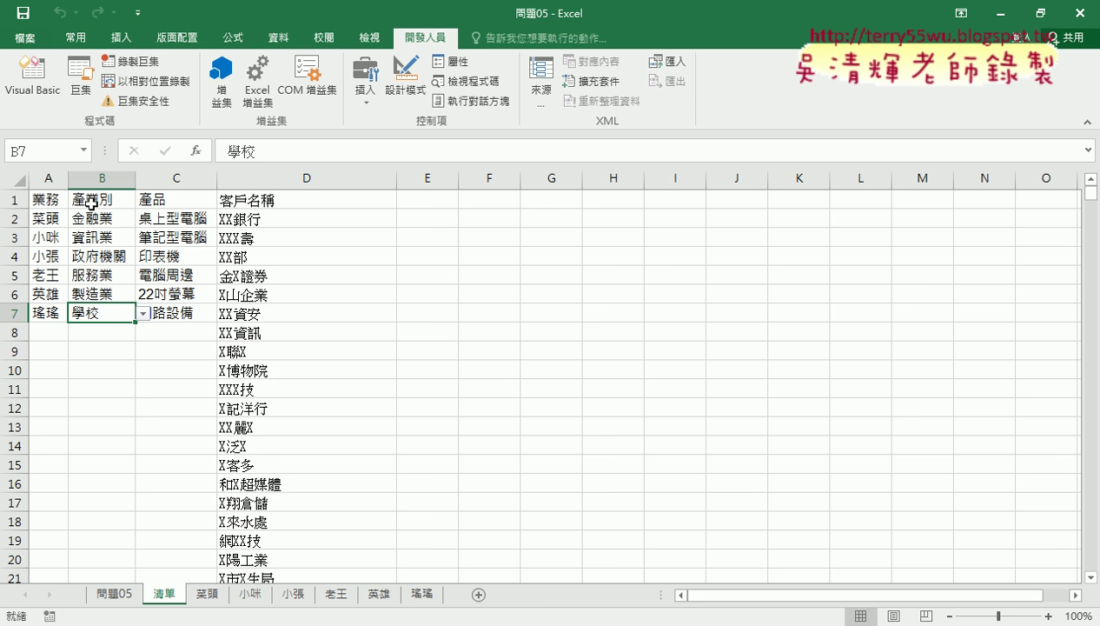
left_click(124, 596)
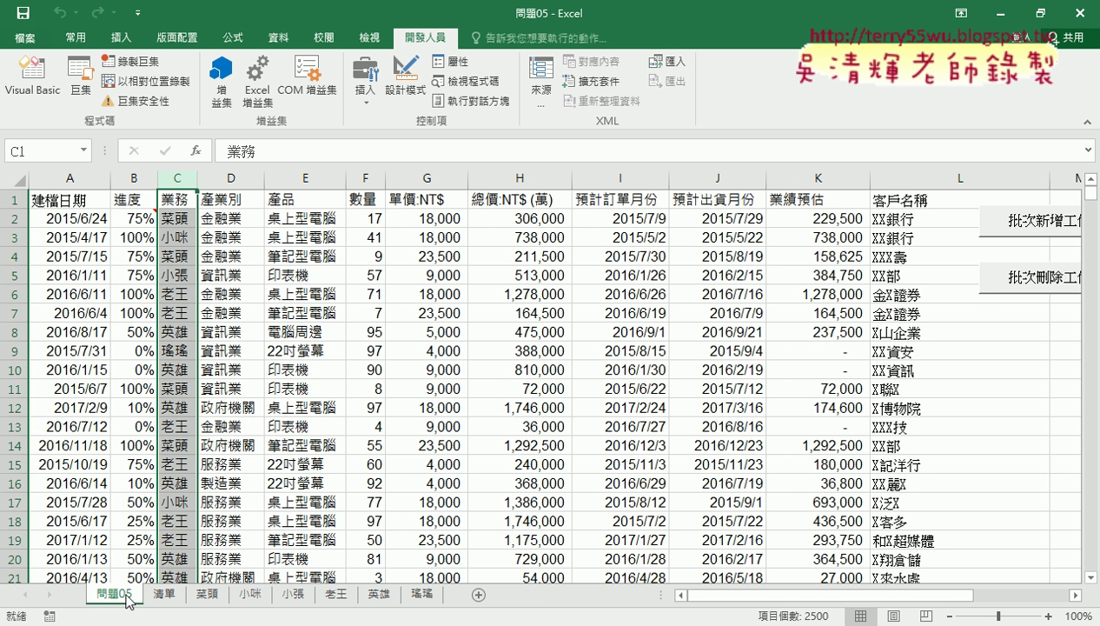
left_click(434, 578)
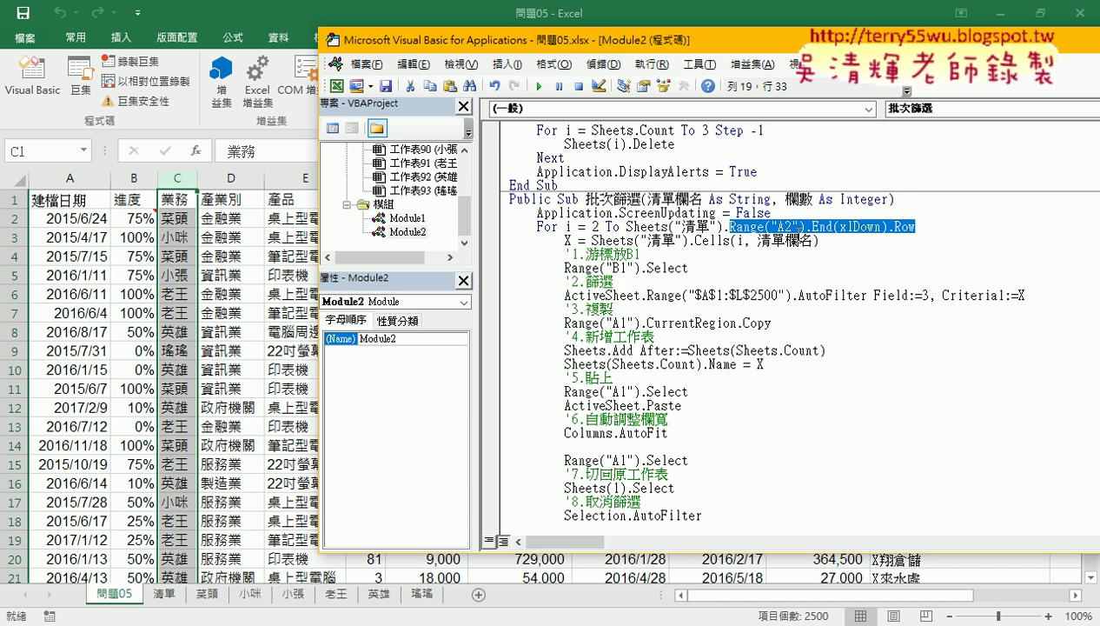
- Change the For line's Range("A2") to Range(清單欄名 & "2") so the last row follows the named column
left_click(778, 226)
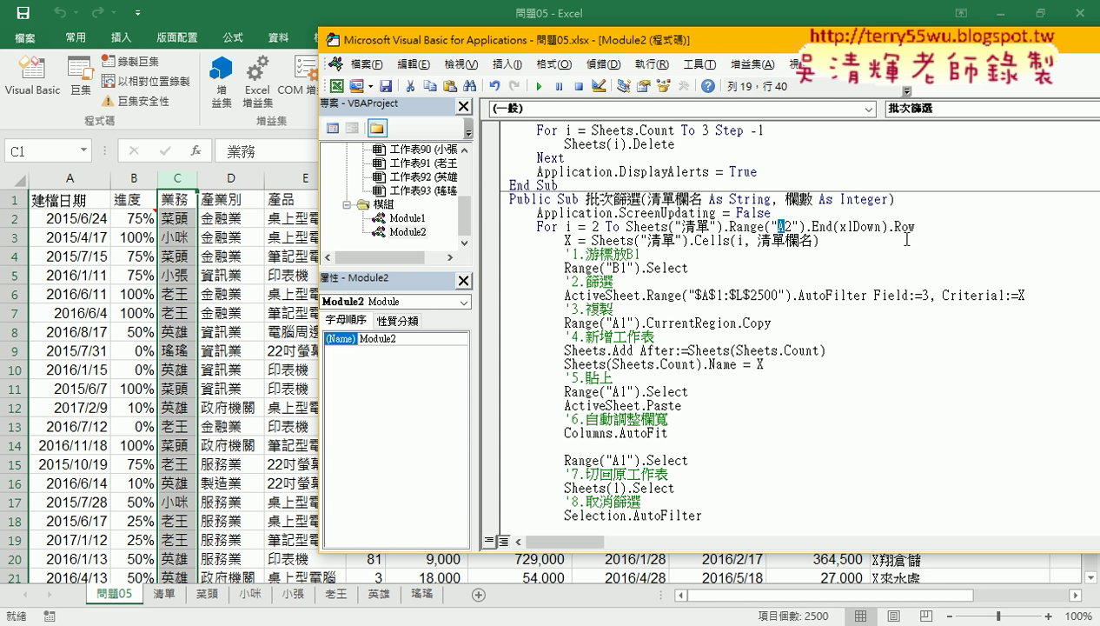
key("BackSpace")
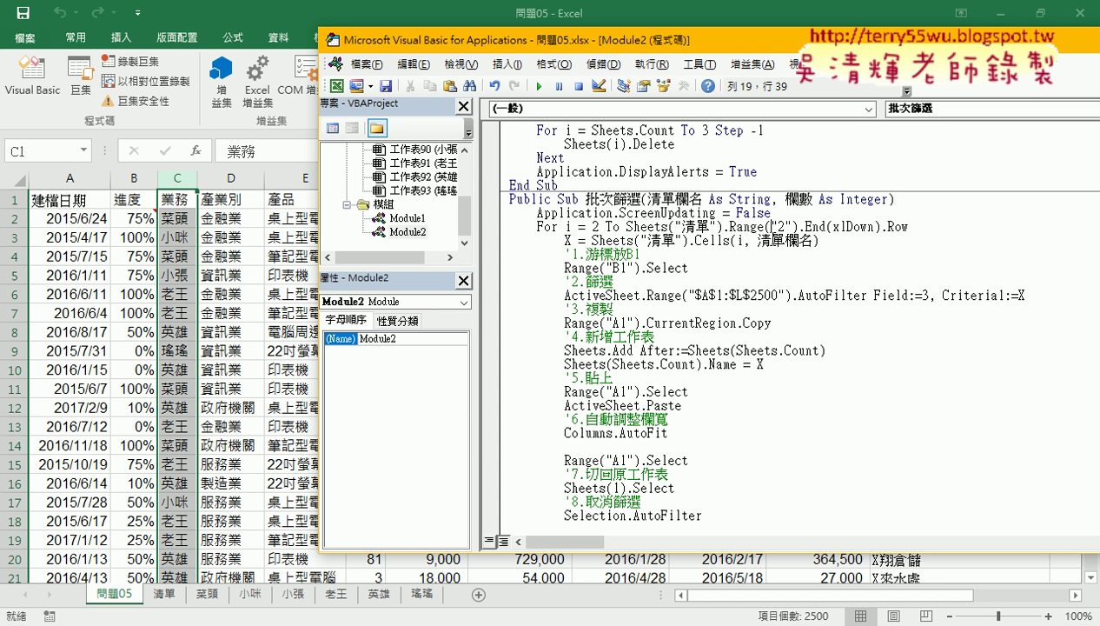
left_click_drag(758, 240, 813, 242)
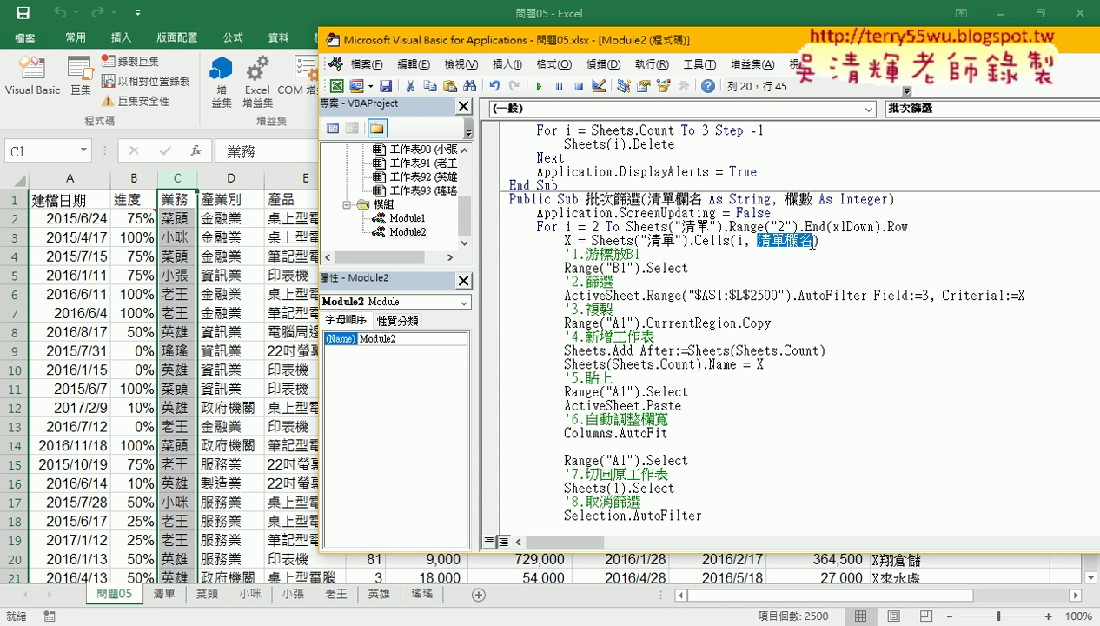
key("ctrl+c")
left_click(763, 226)
key("ctrl+v")
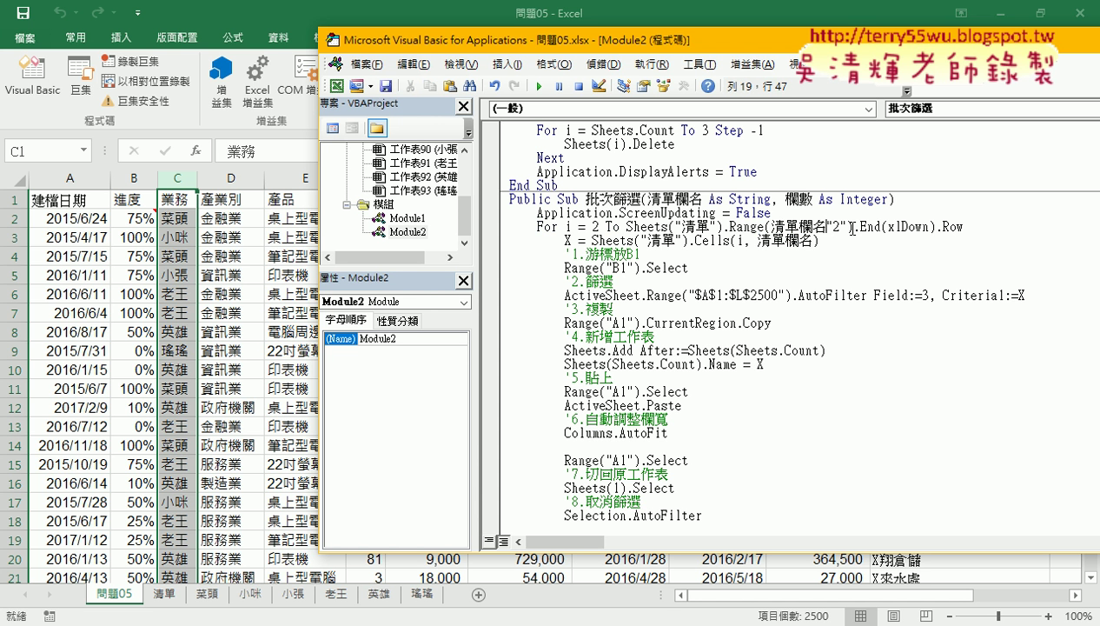
type("&")
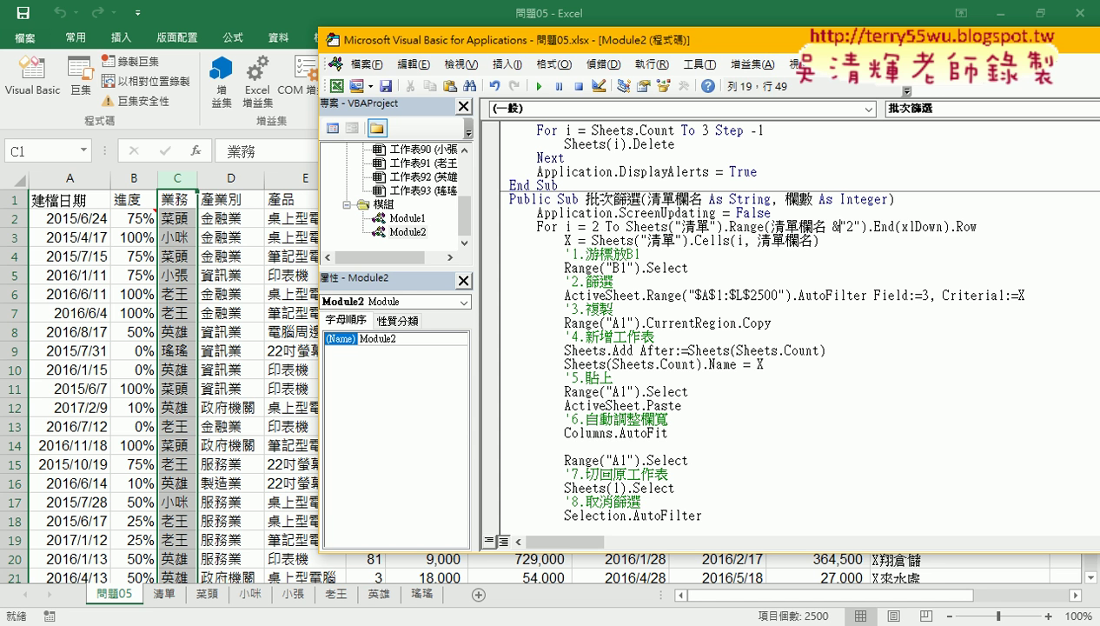
left_click(862, 295)
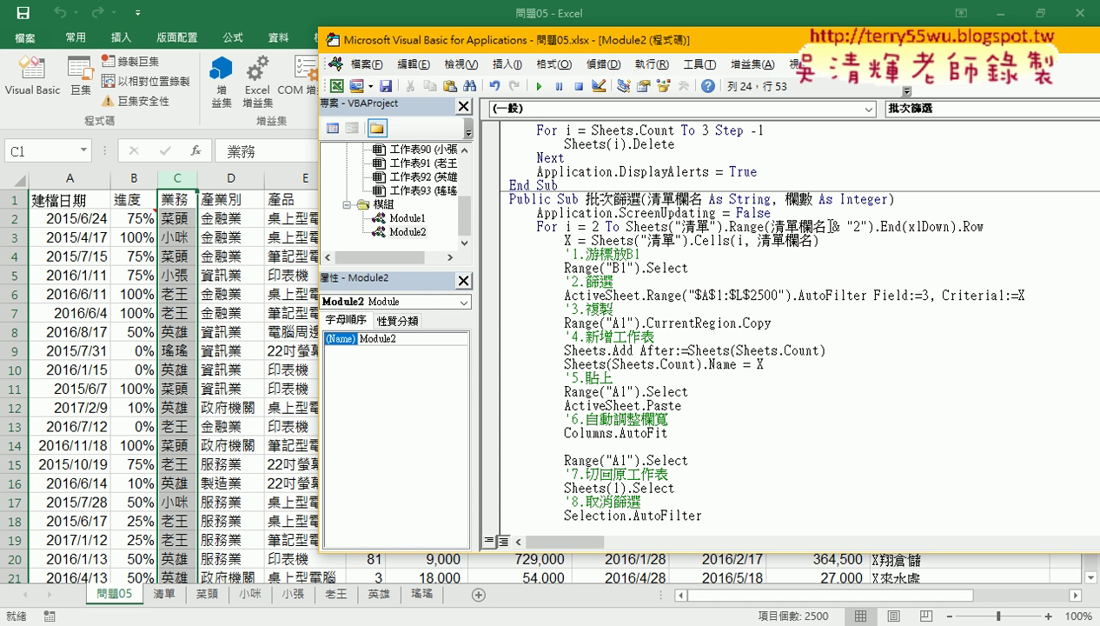
left_click_drag(830, 227, 772, 227)
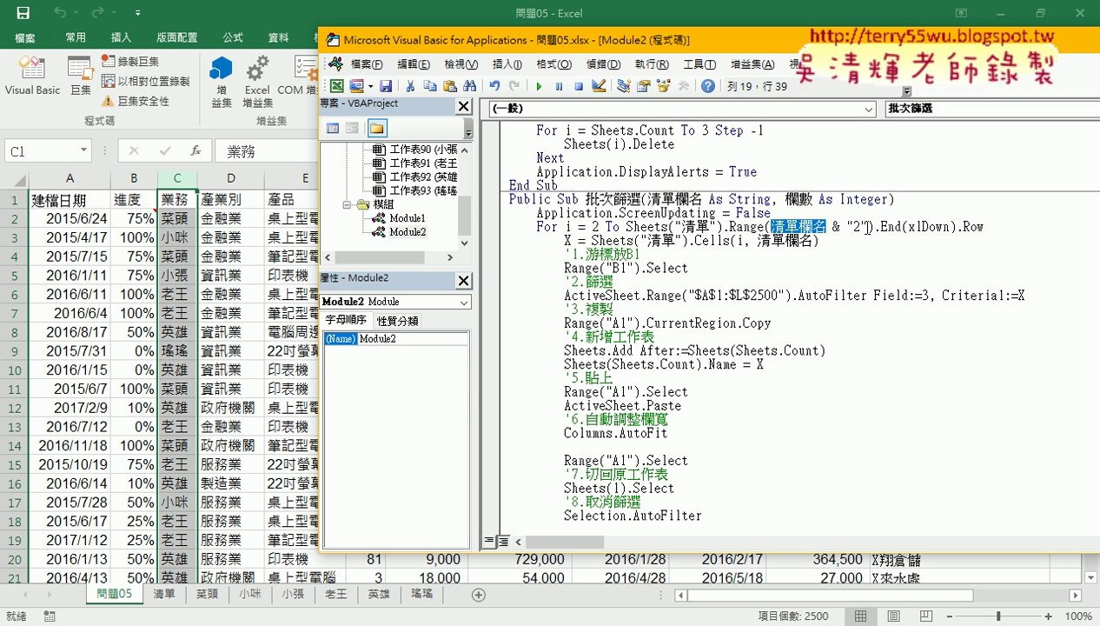
- Replace Field:=3 on the AutoFilter line with Field:=欄數, copied from the Sub header
double_click(793, 199)
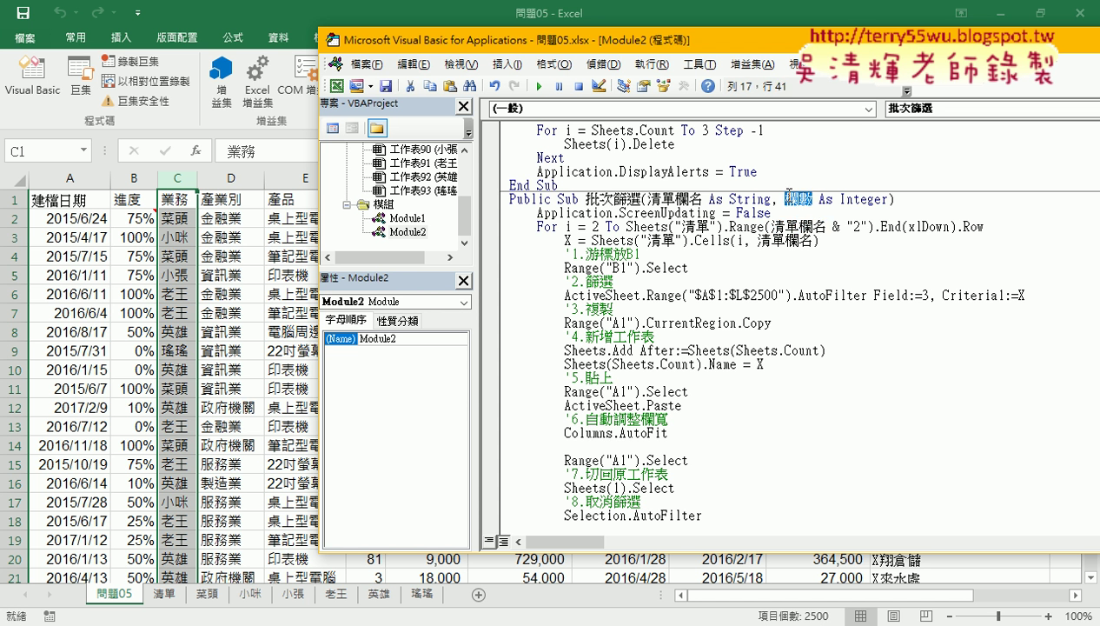
right_click(788, 196)
left_click(908, 226)
left_click(931, 295)
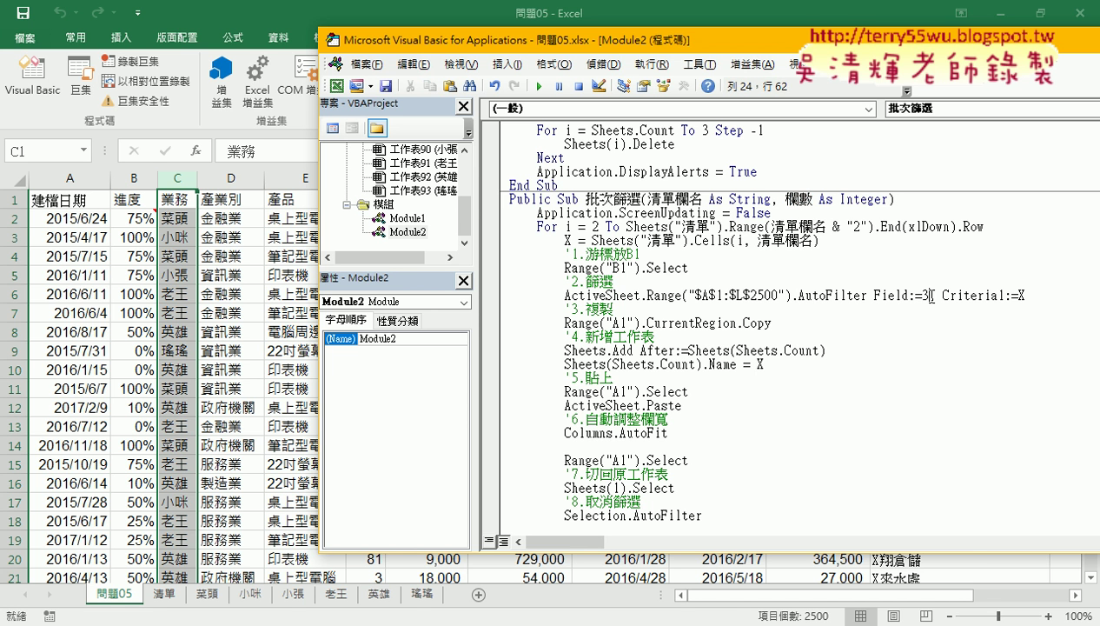
right_click(916, 292)
left_click(935, 343)
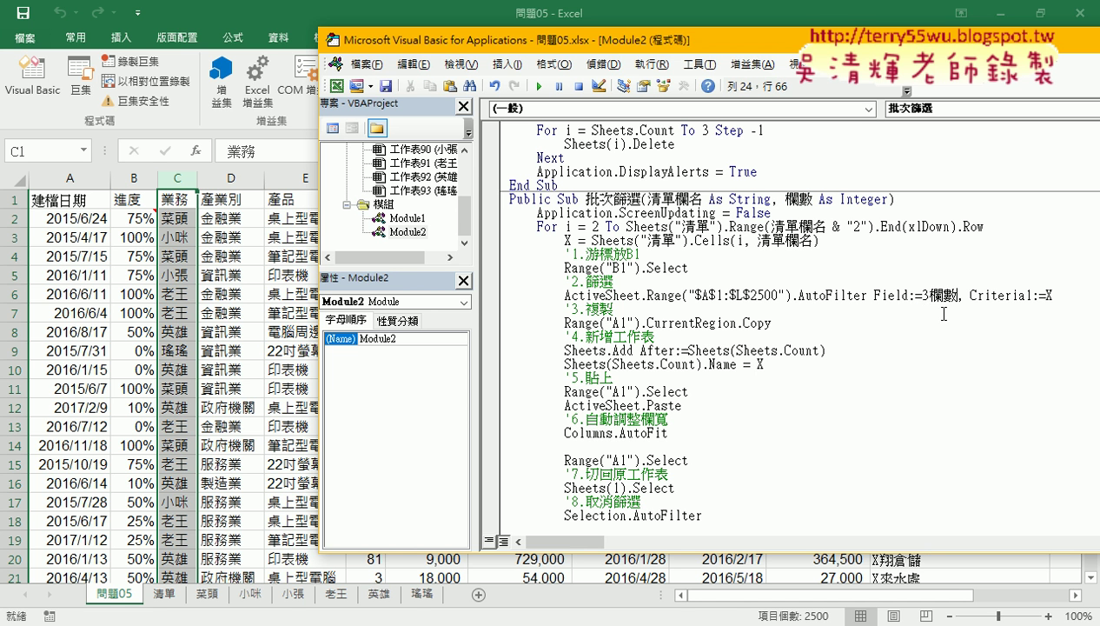
left_click(928, 294)
key("BackSpace")
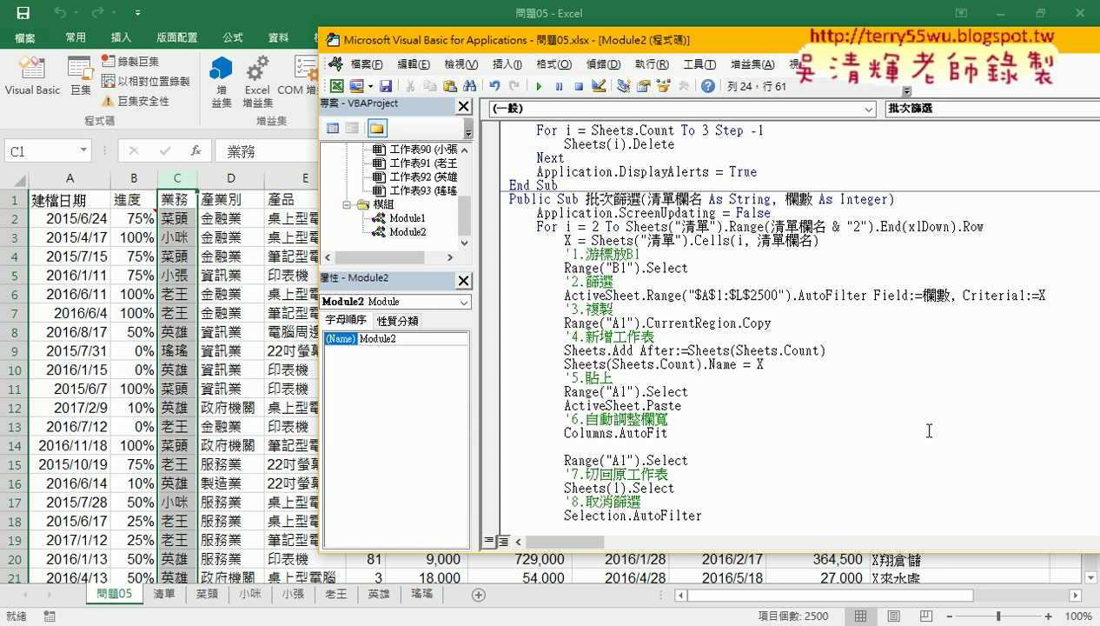
left_click(641, 199)
left_click_drag(642, 199, 895, 199)
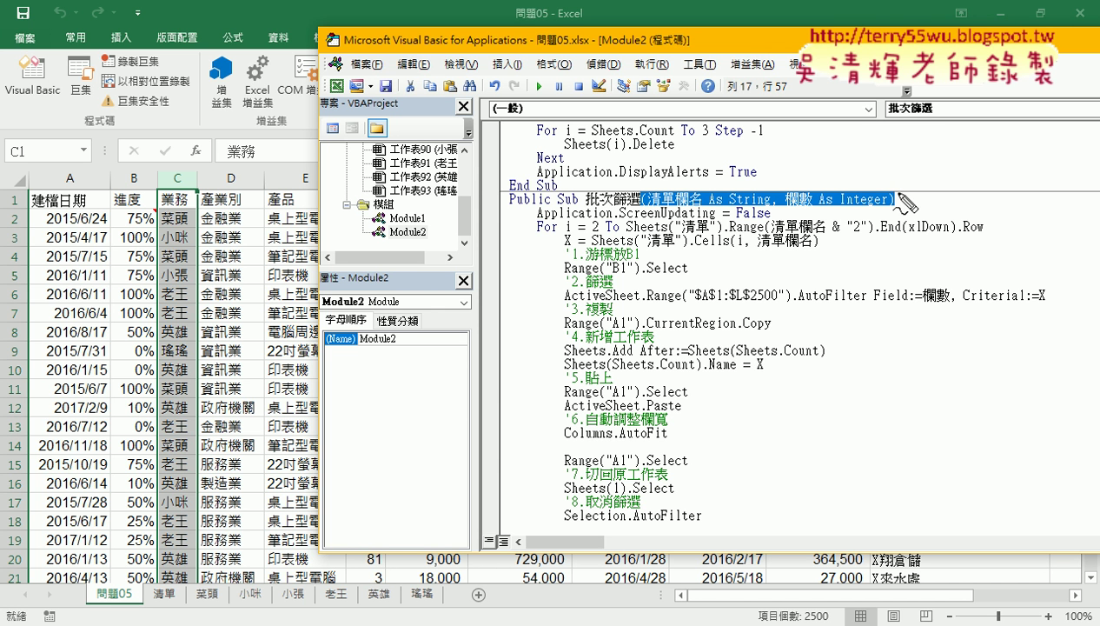
left_click_drag(781, 232, 861, 232)
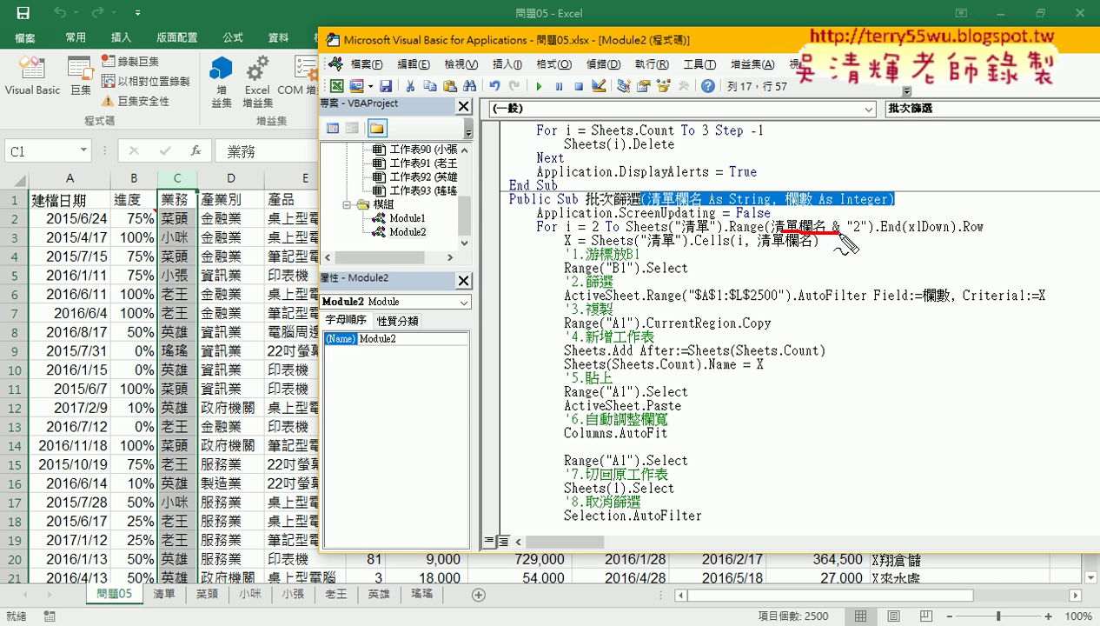
left_click_drag(761, 250, 817, 248)
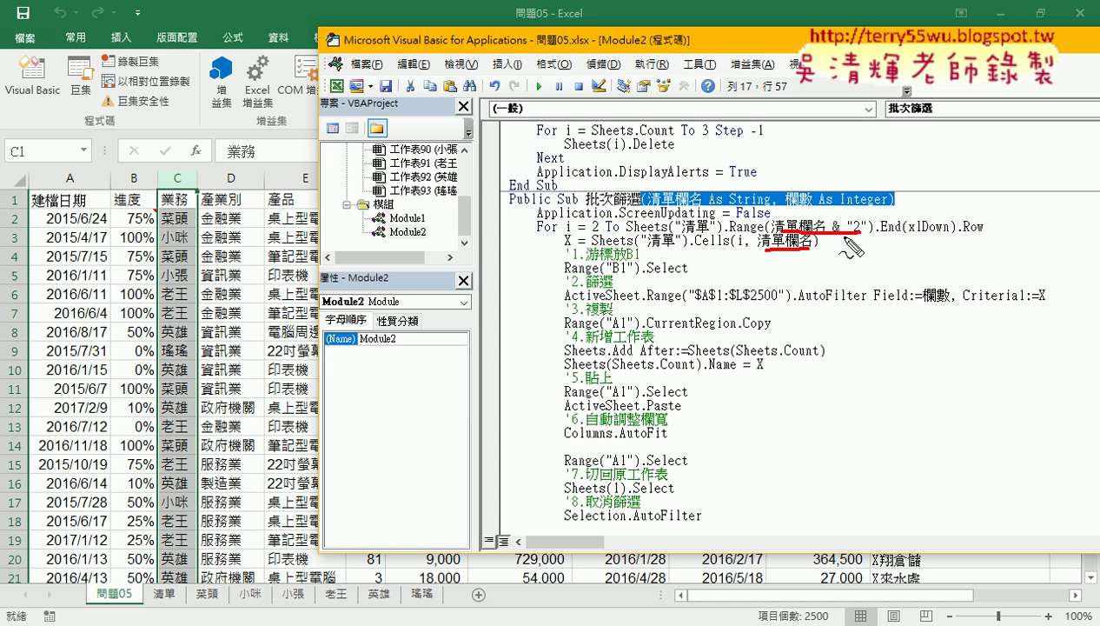
mouse_move(777, 274)
left_mouse_down()
mouse_move(790, 273)
mouse_move(769, 263)
mouse_move(797, 262)
left_mouse_up()
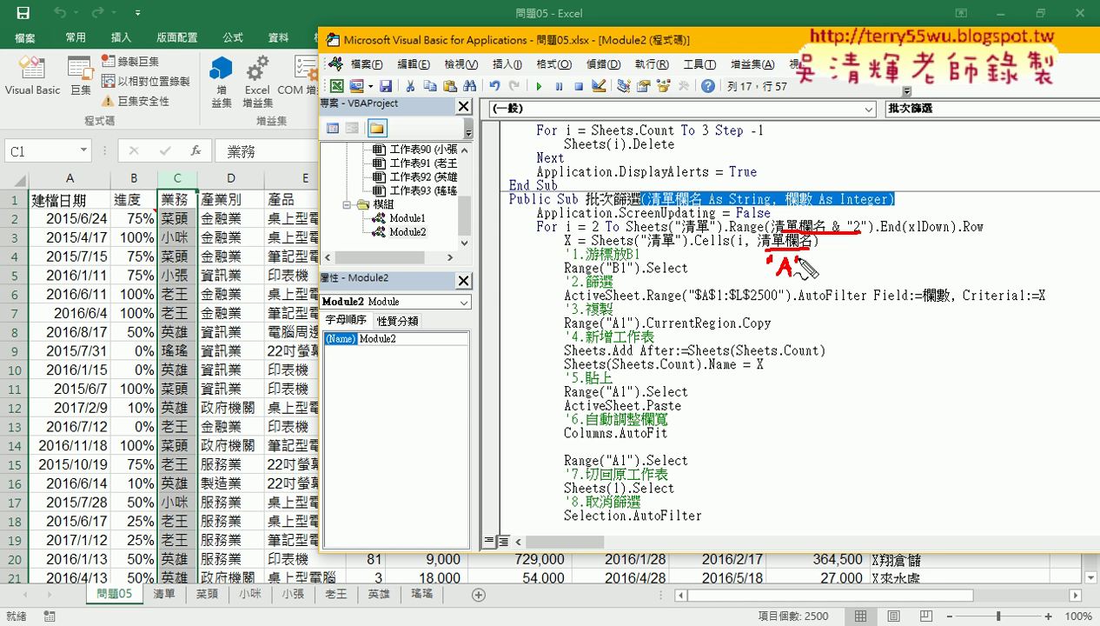
mouse_move(732, 208)
left_mouse_down()
mouse_move(819, 214)
mouse_move(812, 245)
left_mouse_up()
left_click_drag(800, 197, 830, 213)
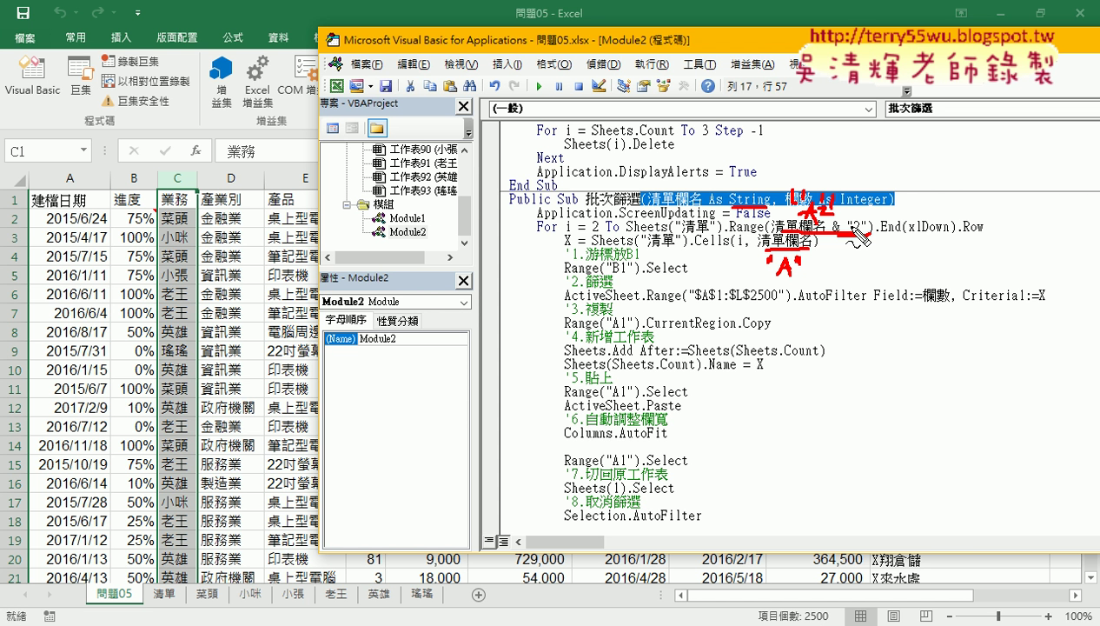
key("Escape")
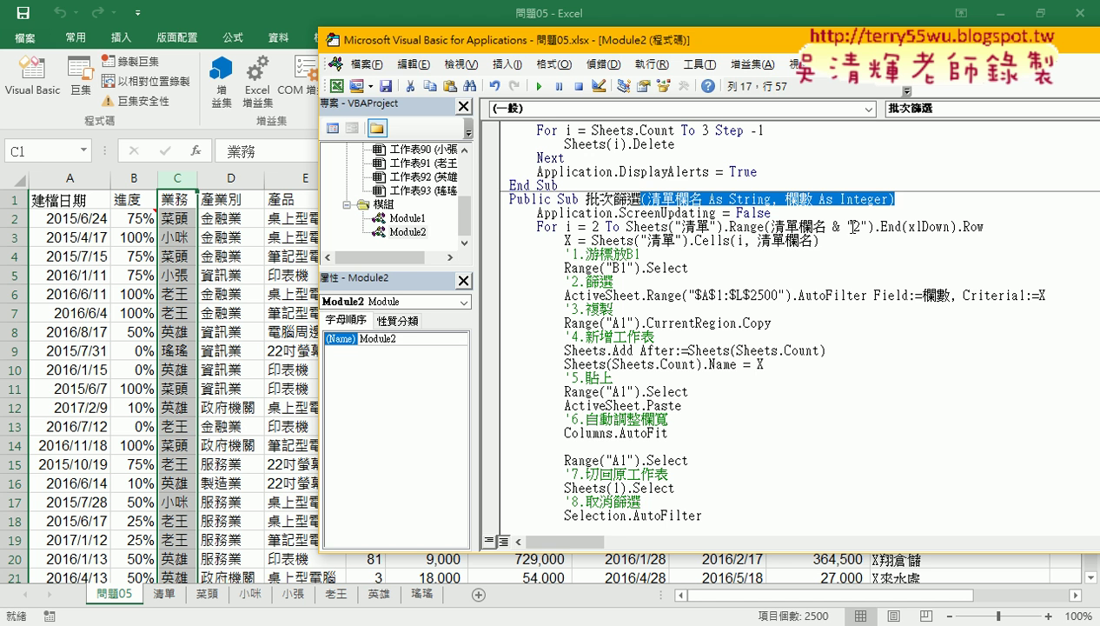
- Copy the 'Public Sub 批次篩選(' header and paste it on the blank line below End Sub
left_click(938, 294)
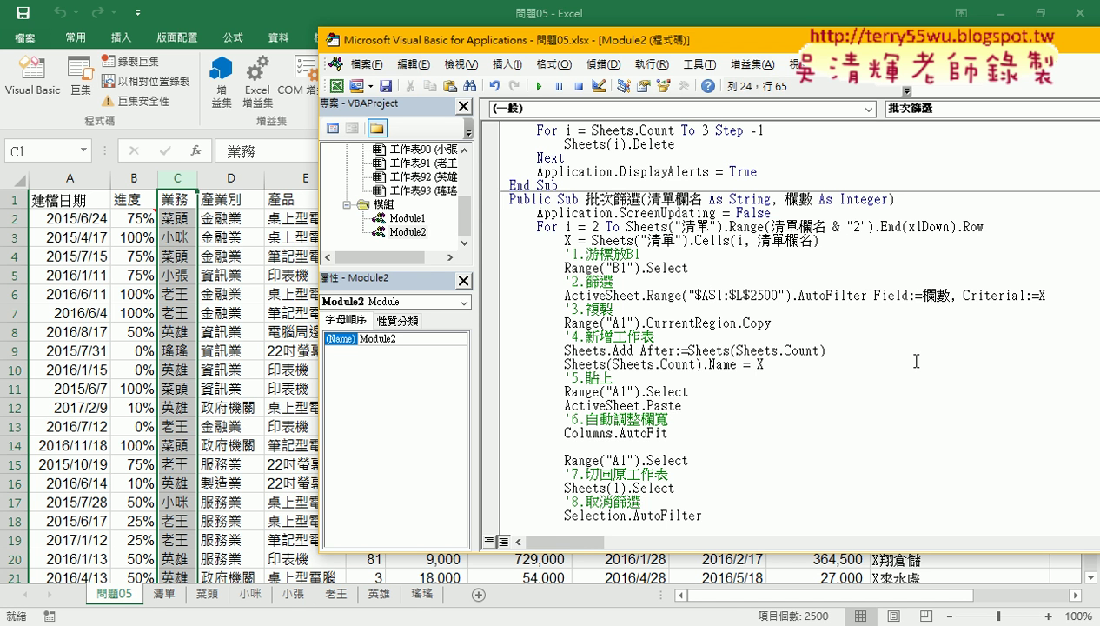
scroll(917, 361, "down", 2)
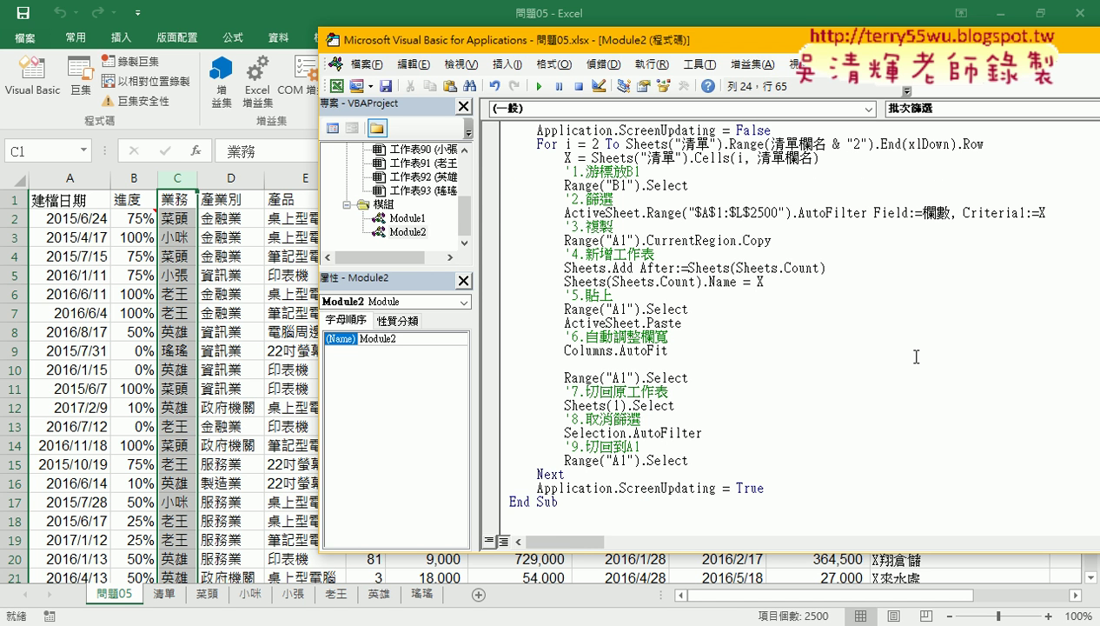
scroll(913, 354, "up", 1)
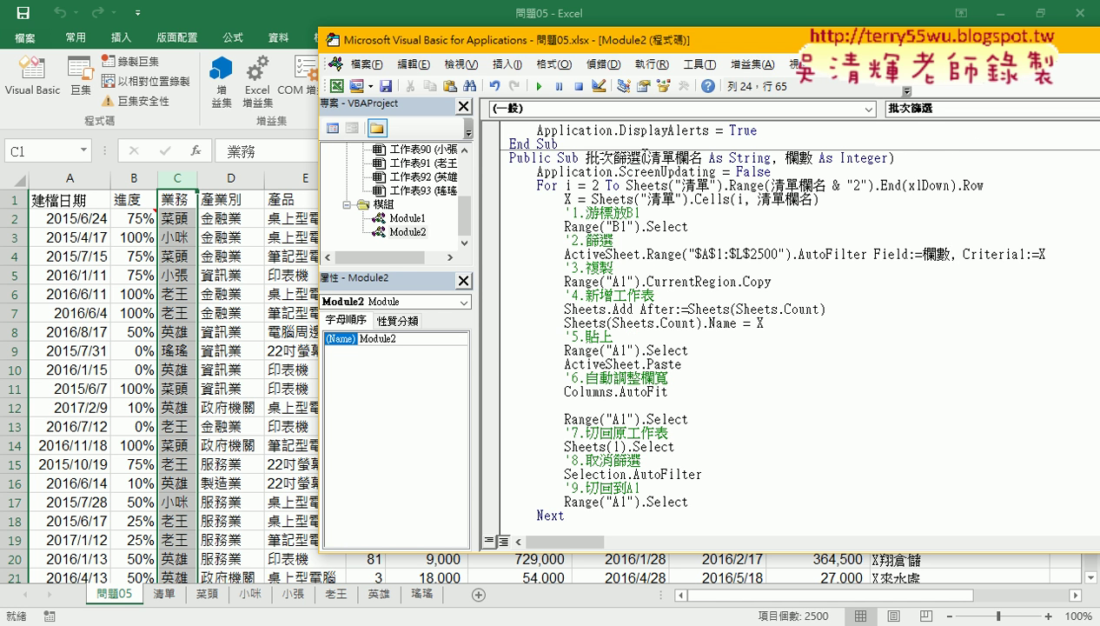
left_click(642, 157)
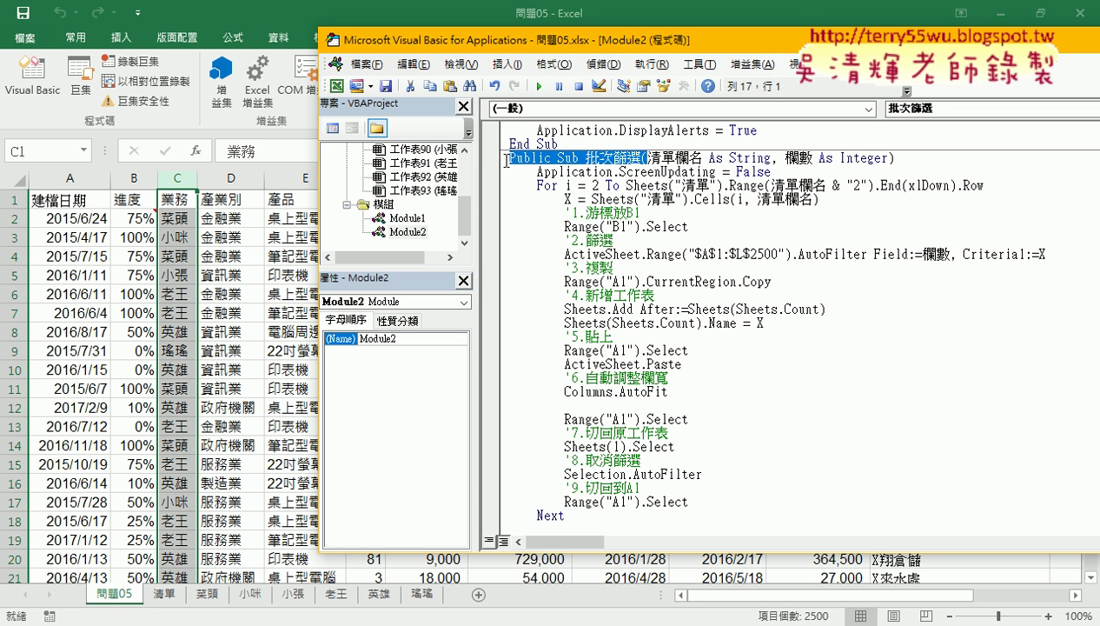
right_click(591, 167)
scroll(656, 303, "down", 1)
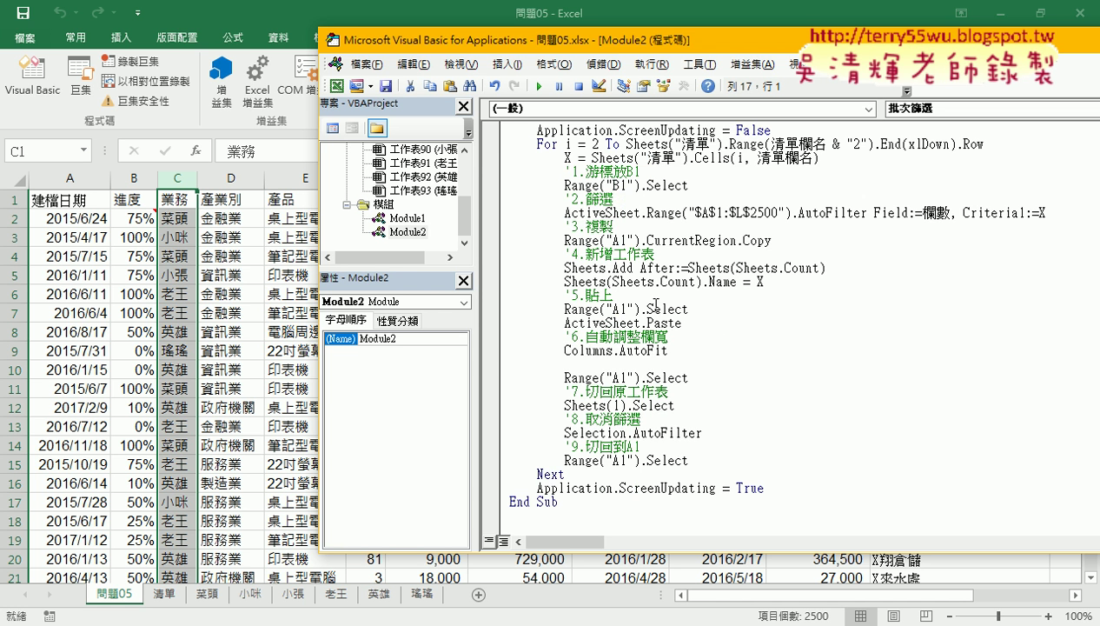
left_click(549, 516)
key("ctrl+v")
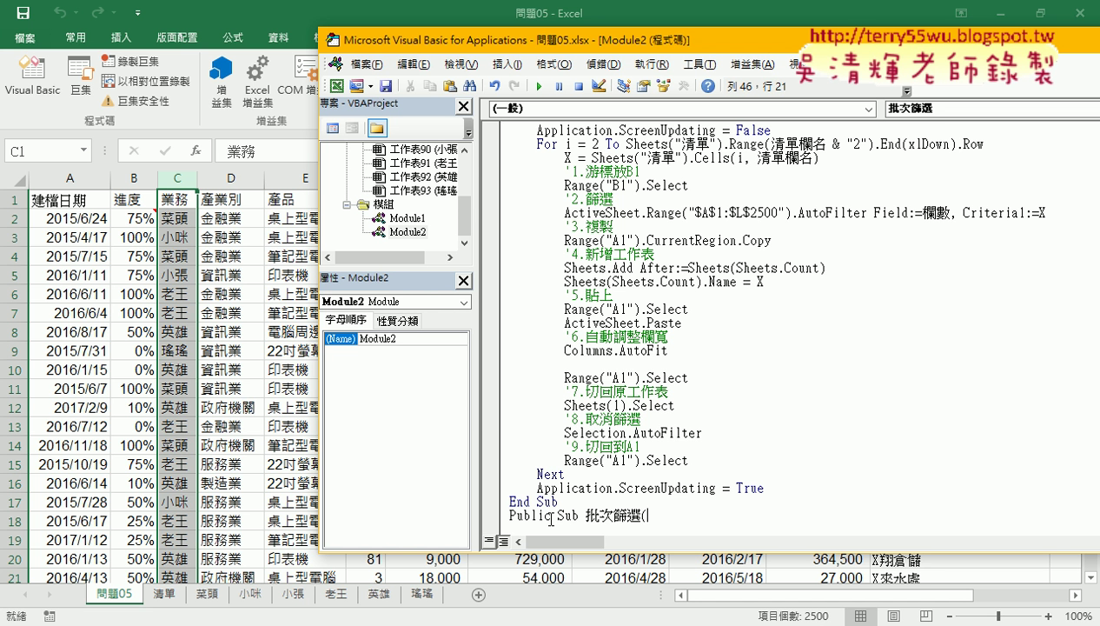
- Complete the pasted header as Public Sub 批次篩選業務() to create the empty sub
key("Left")
type("e")
key("BackSpace")
type("葉ㄨ")
type("業務")
key("Return")
type(")")
key("Return")
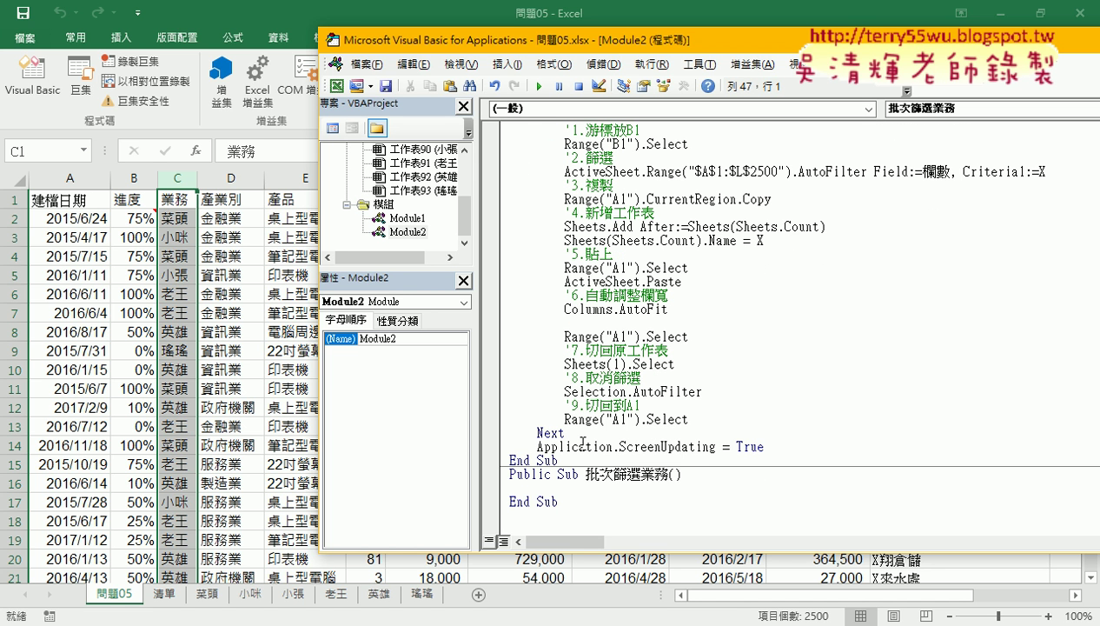
- Copy the procedure name 批次篩選 from the new sub's header
left_click_drag(575, 500, 509, 474)
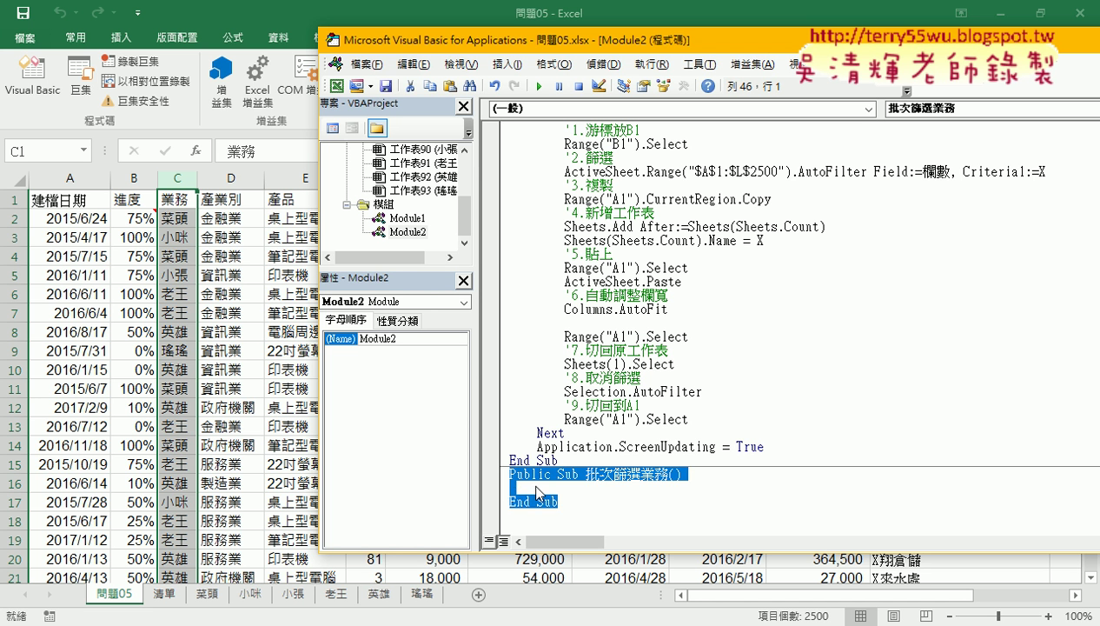
left_click(539, 492)
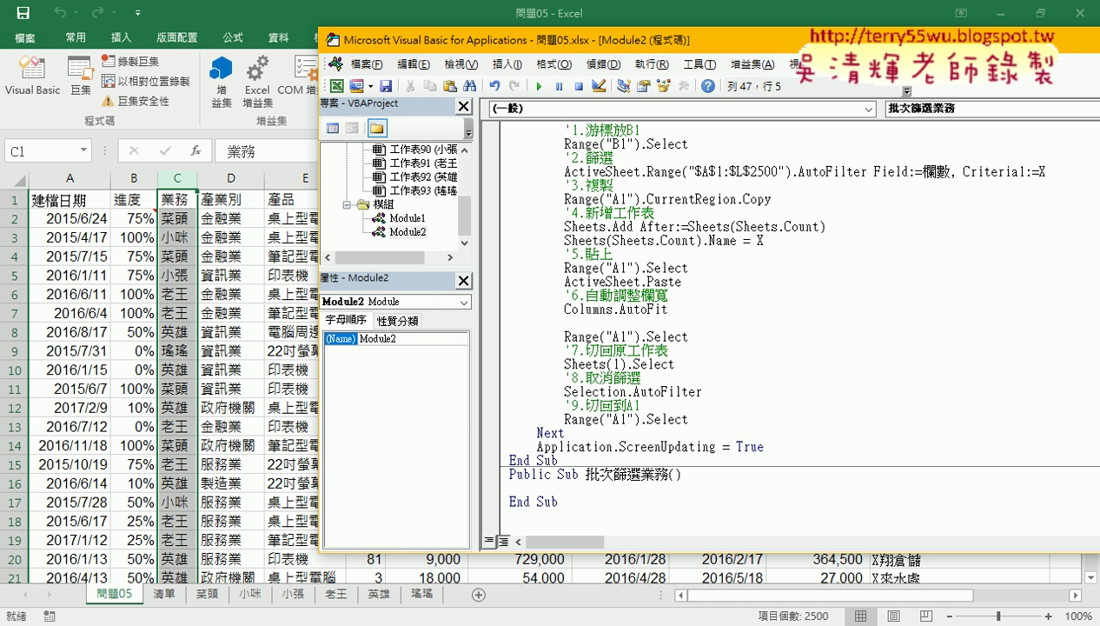
left_click_drag(642, 474, 585, 474)
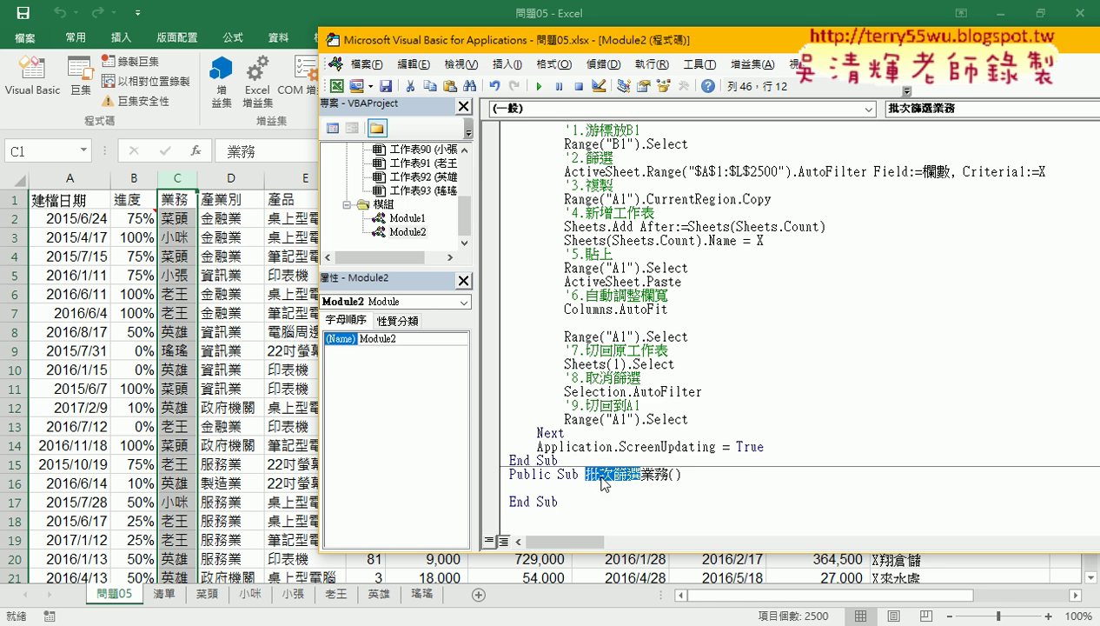
right_click(598, 478)
left_click(658, 218)
- Add Call 批次篩選("A", 3) inside 批次篩選業務 and set a breakpoint on that line
left_click(572, 487)
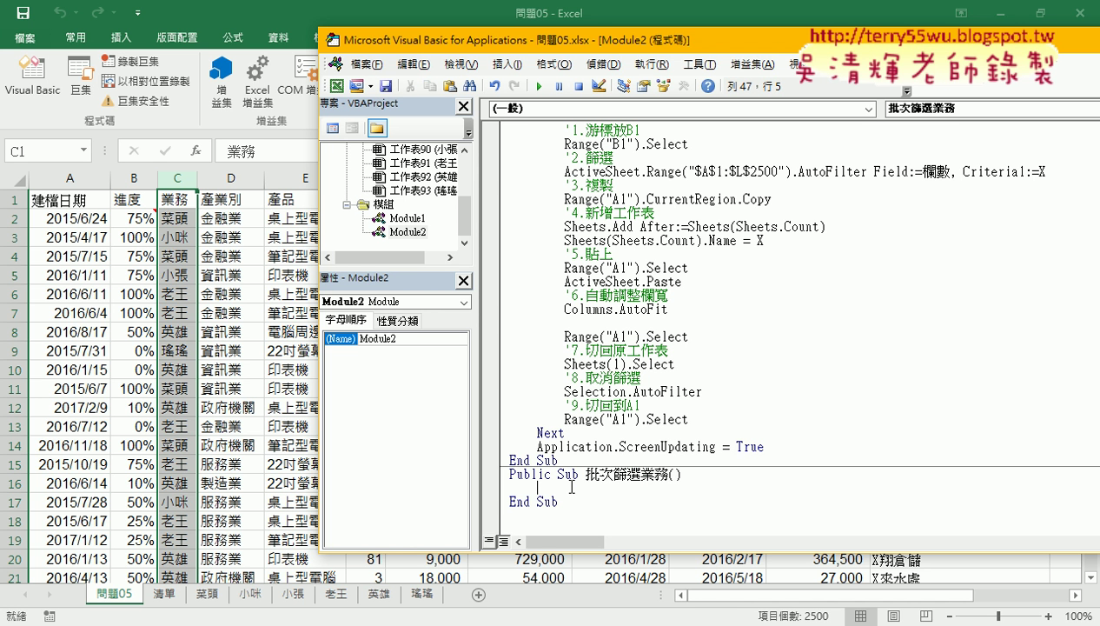
type("ca")
type("ll")
key("ctrl+v")
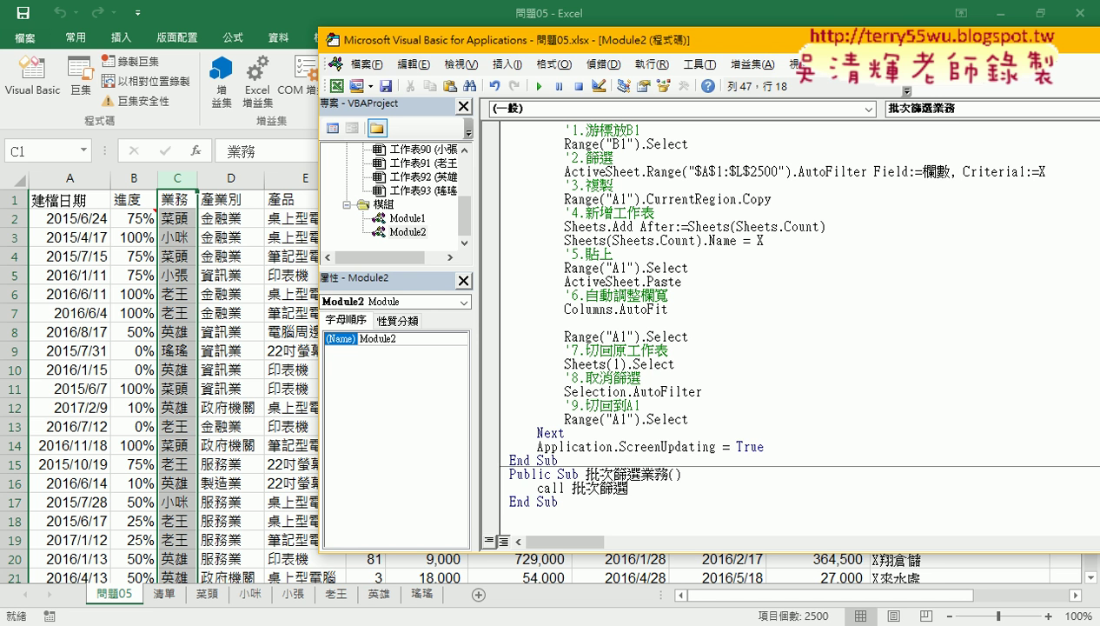
type("(")
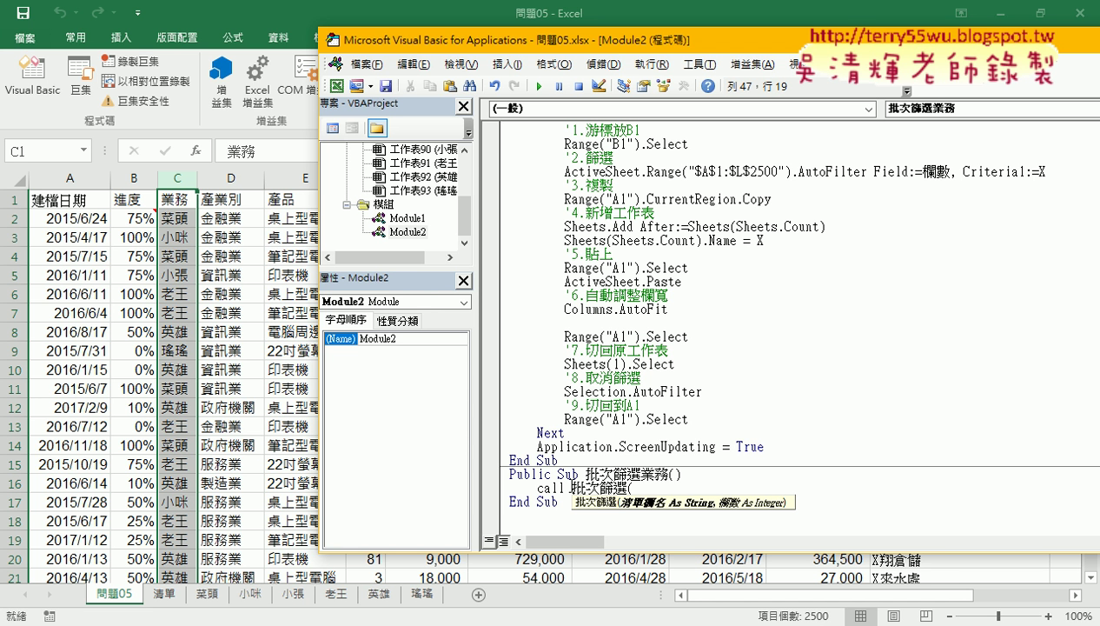
type("\"")
type("A\")")
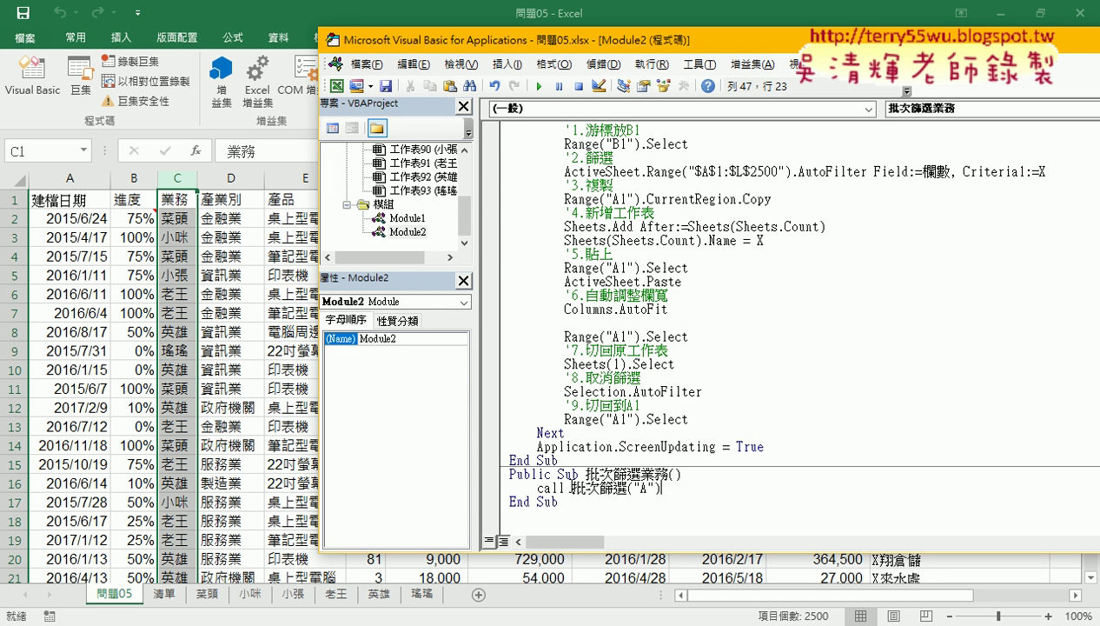
type("出")
key("BackSpace")
type(",")
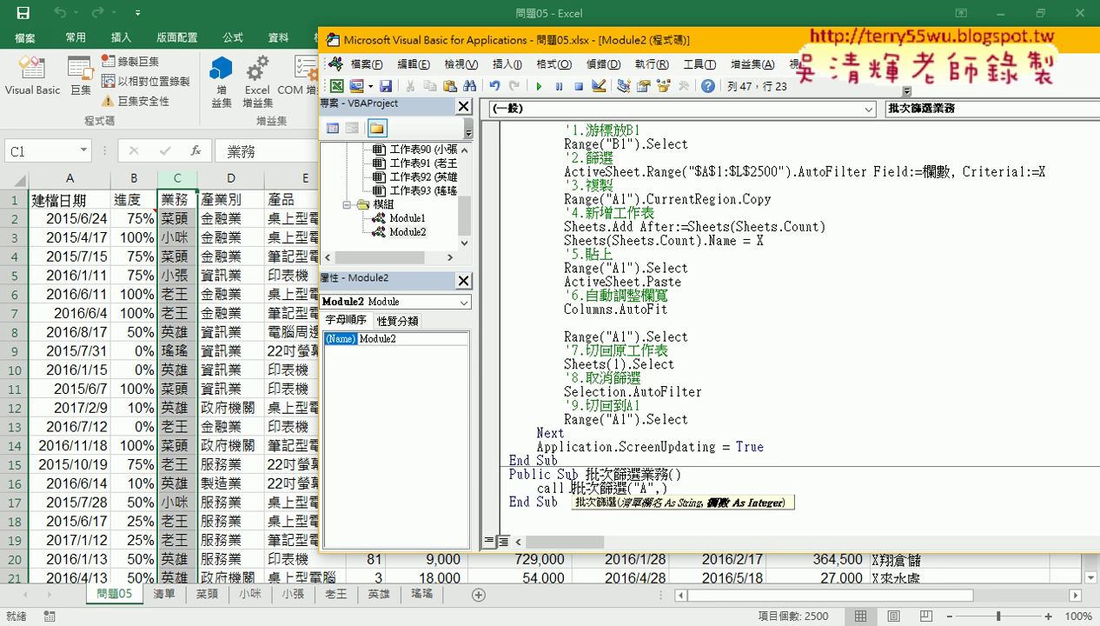
type("3")
left_click(726, 411)
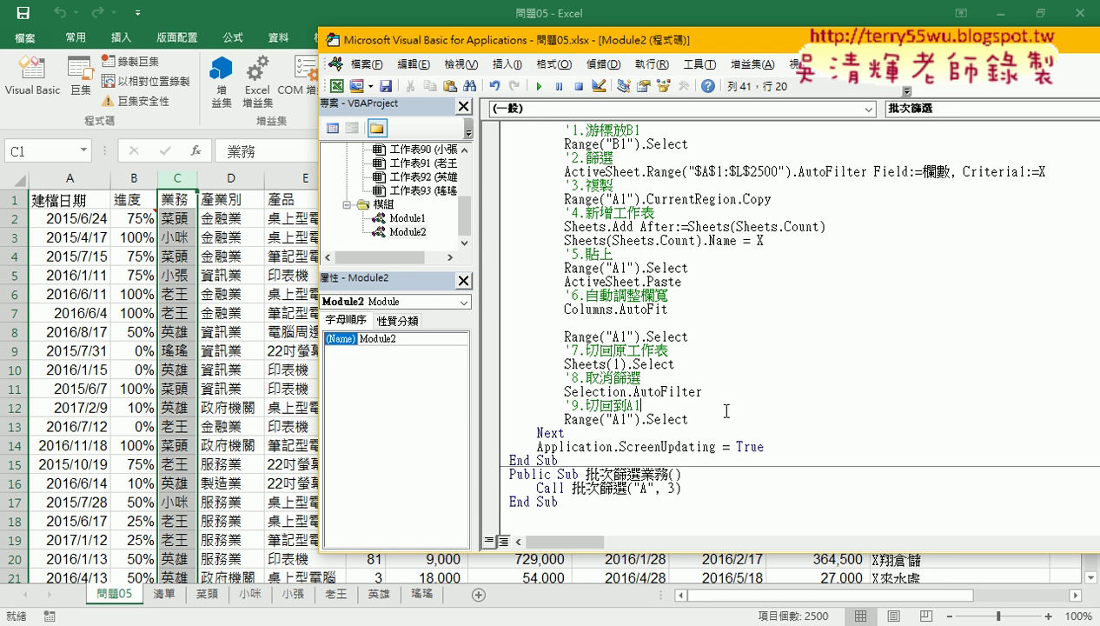
left_click(490, 488)
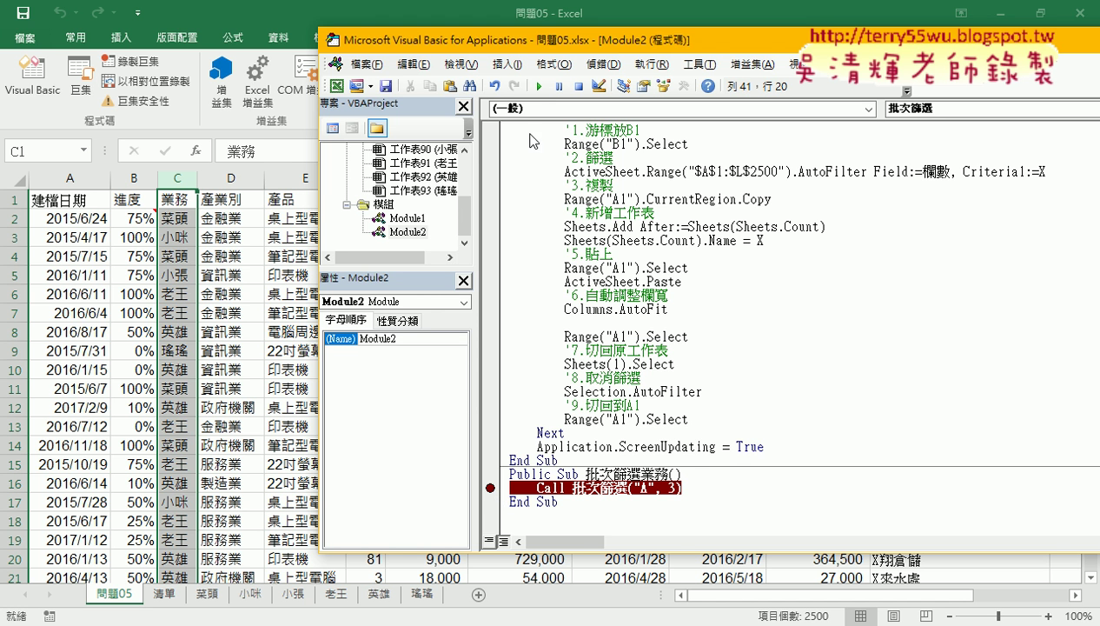
- Run 批次篩選業務 to the breakpoint and step into the 批次篩選 procedure
left_click(536, 86)
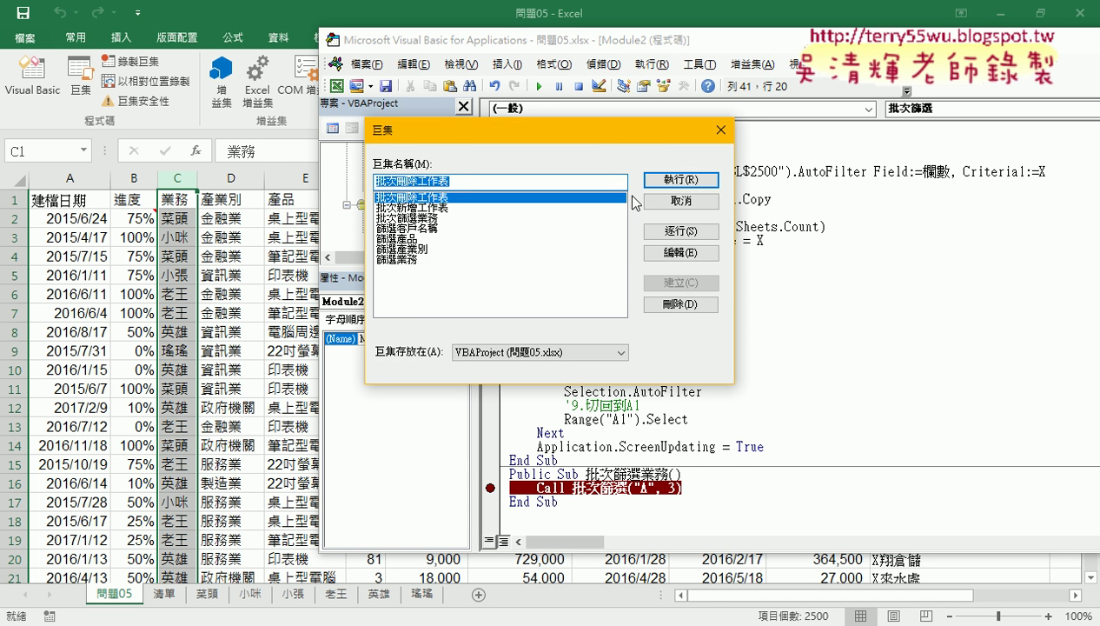
left_click(660, 201)
left_click(538, 86)
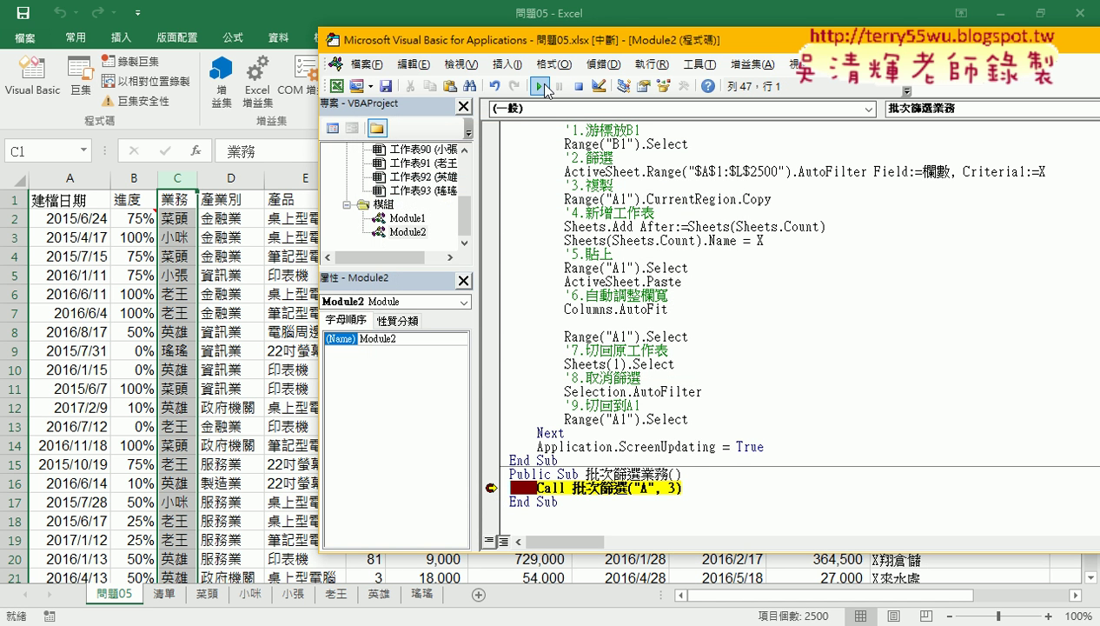
key("F8")
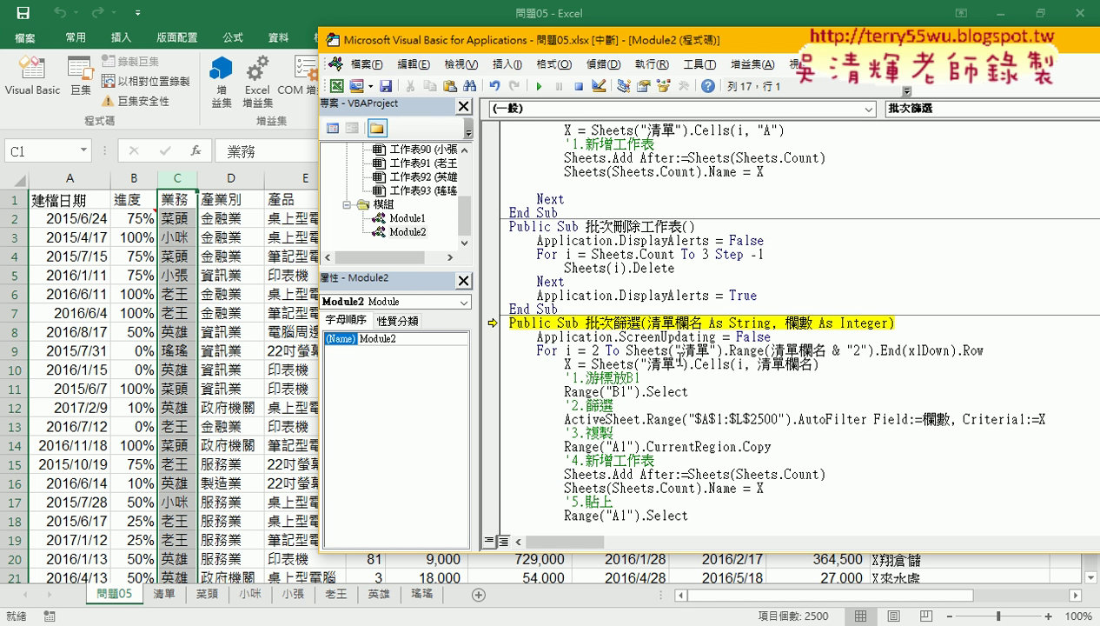
key("F8")
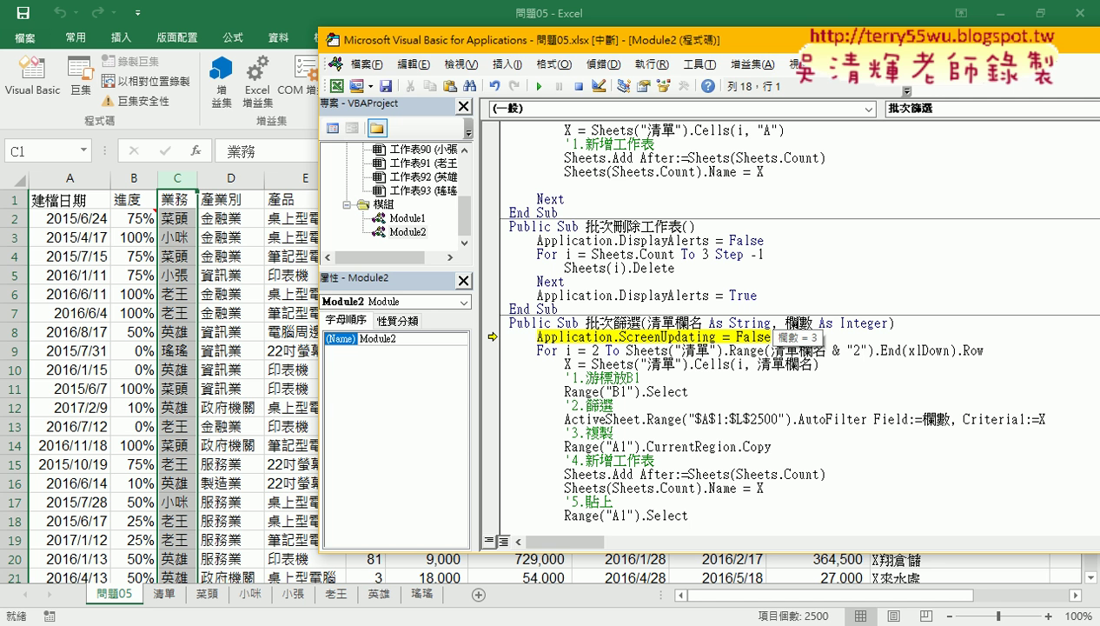
mouse_move(674, 323)
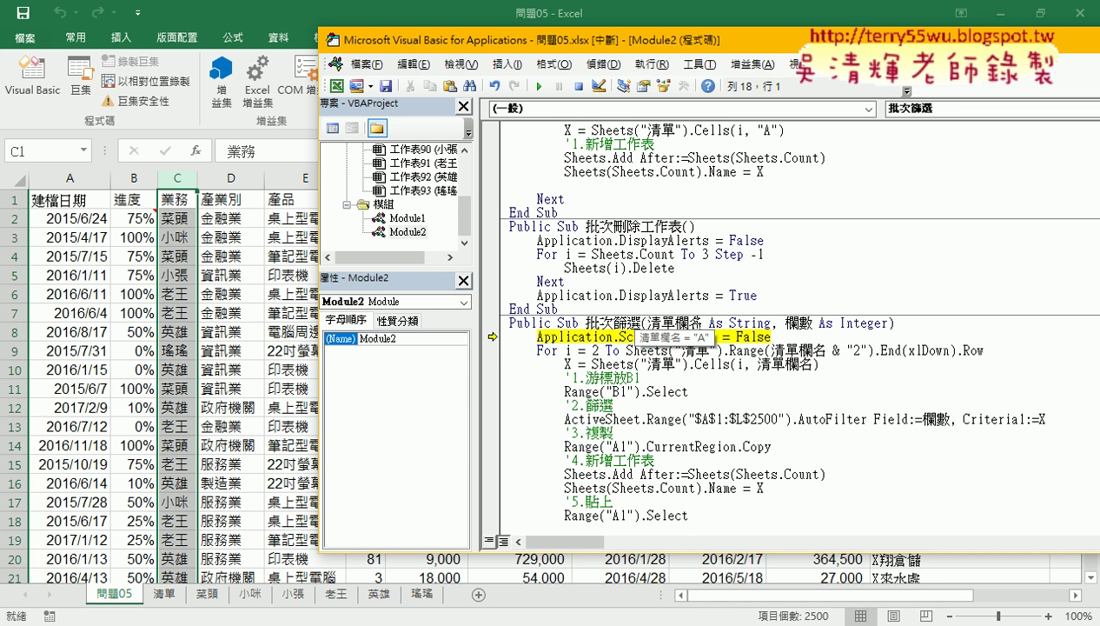
key("F8")
key("F8")
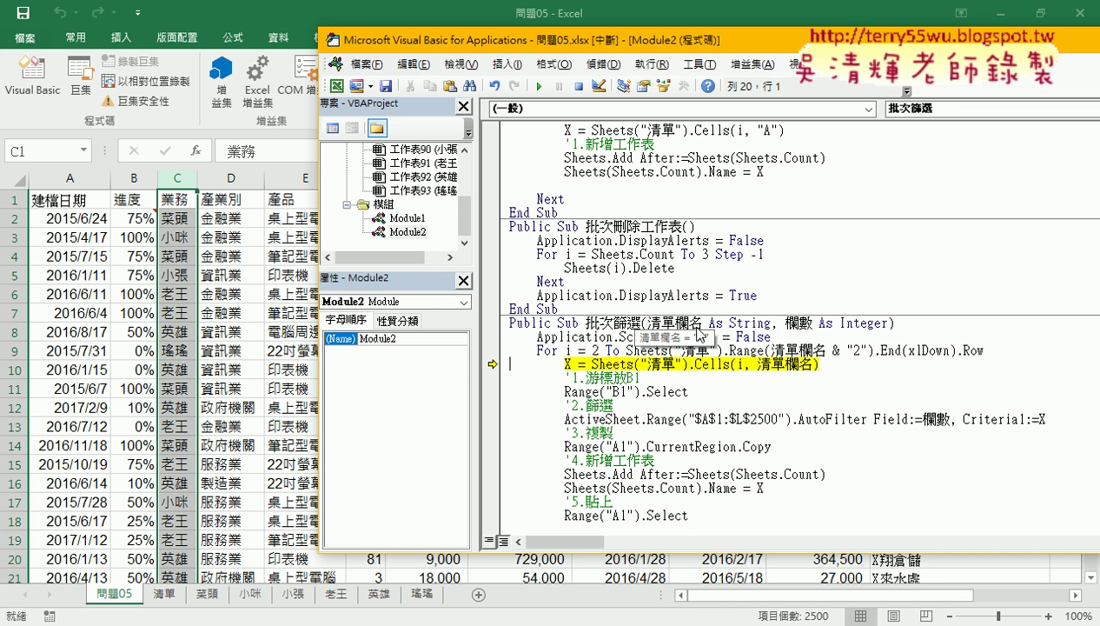
- Check the value of 清單欄名 & "2", then step on until the data is filtered to 菜頭
left_click(865, 350)
left_click_drag(865, 350, 771, 350)
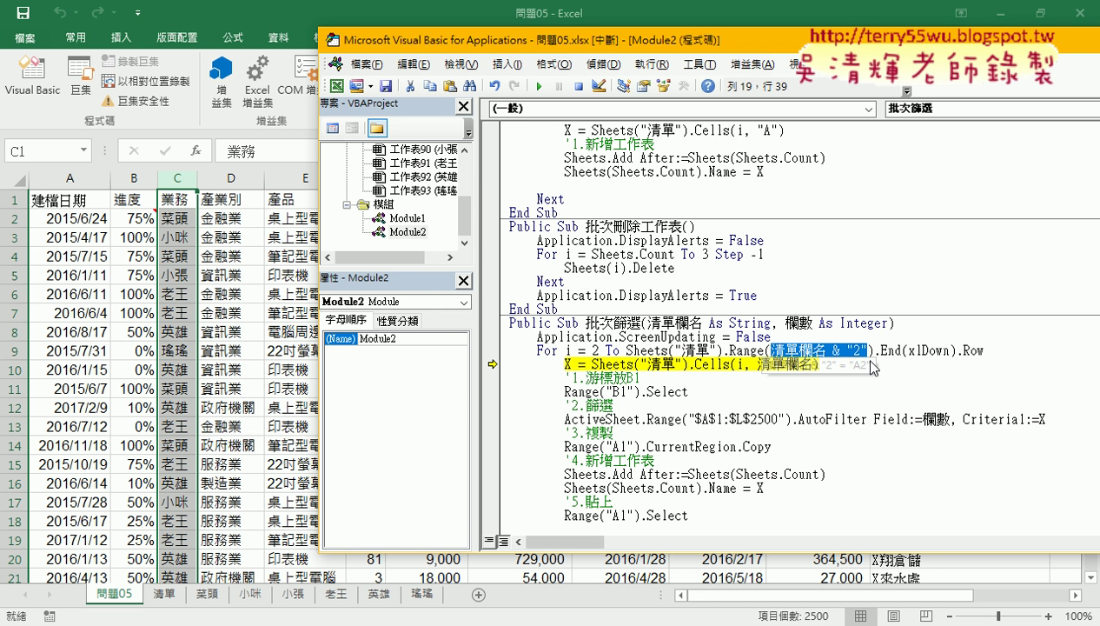
left_click(830, 395)
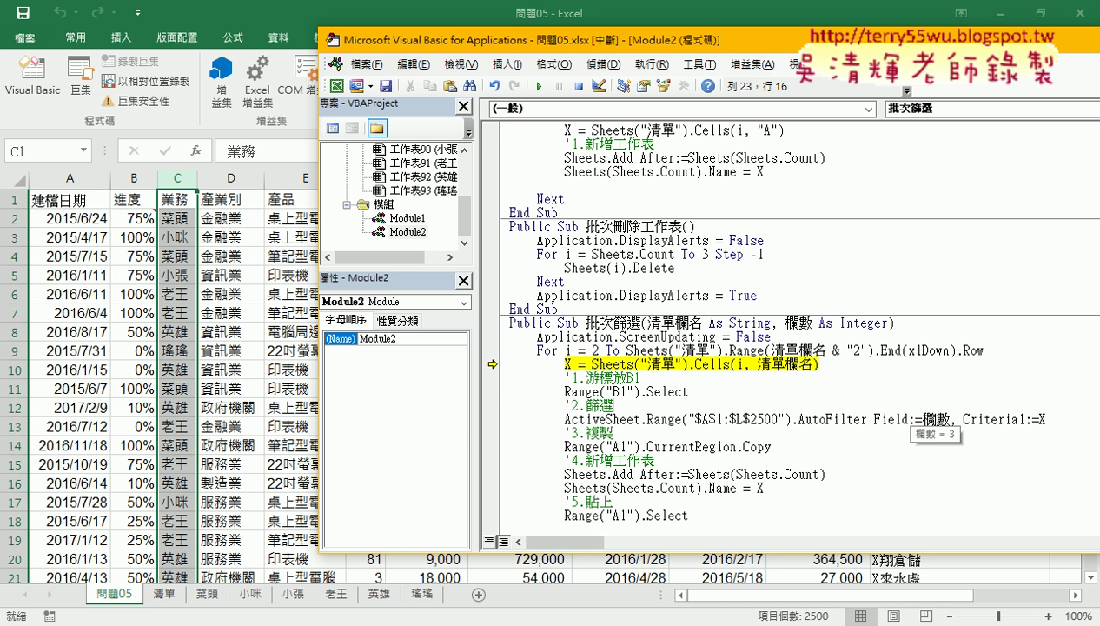
key("F8")
key("F8")
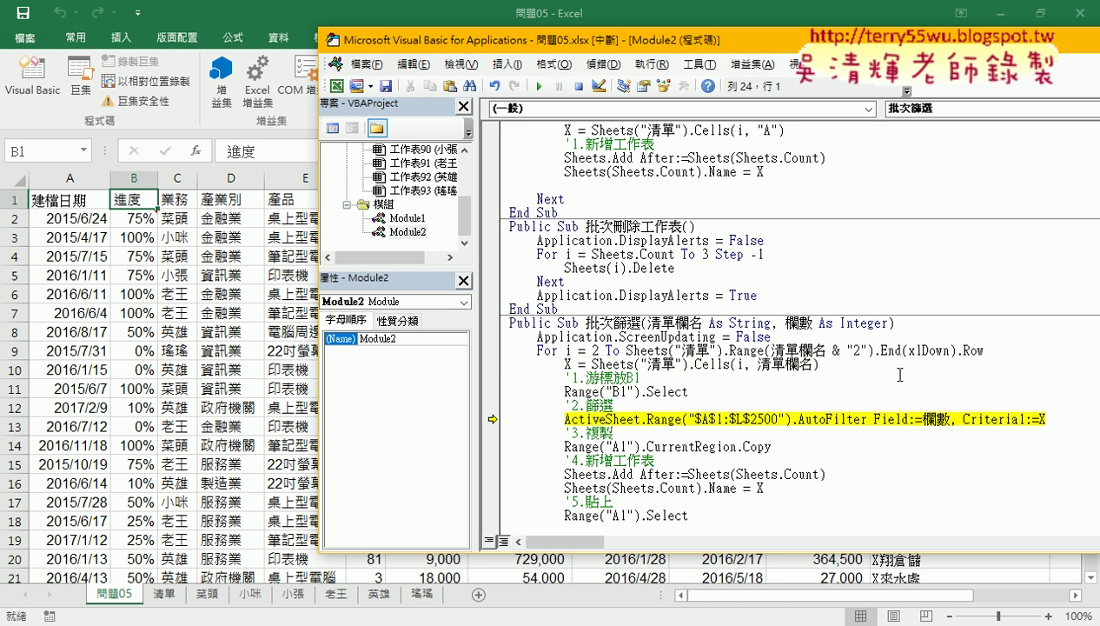
key("F8")
key("F8")
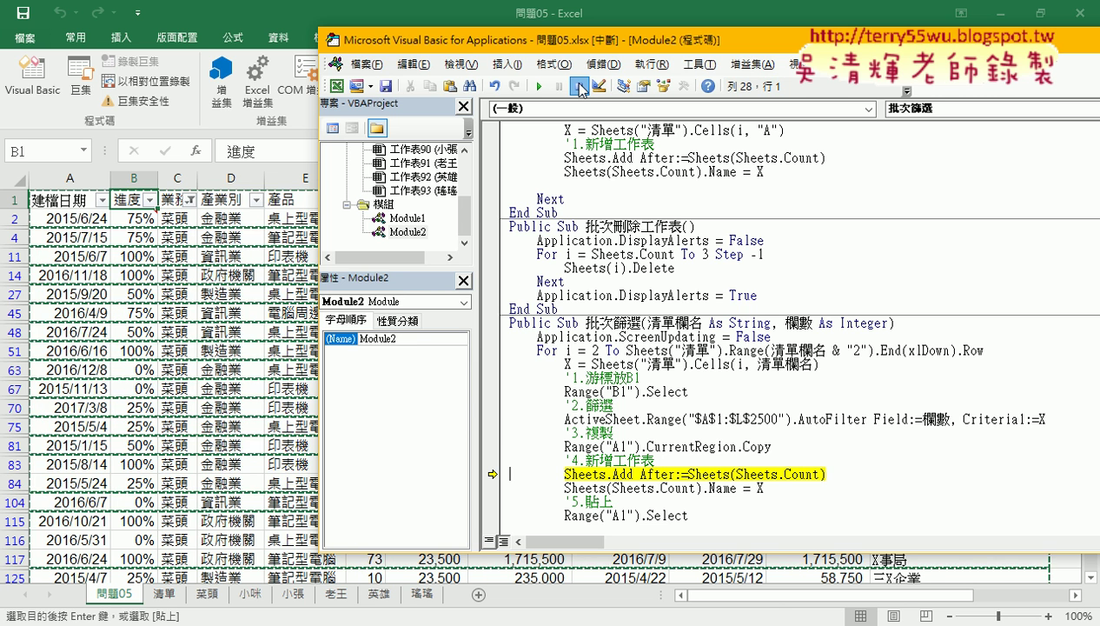
- Reset the failed macro run and delete the stray sheet 工作表94
left_click(580, 88)
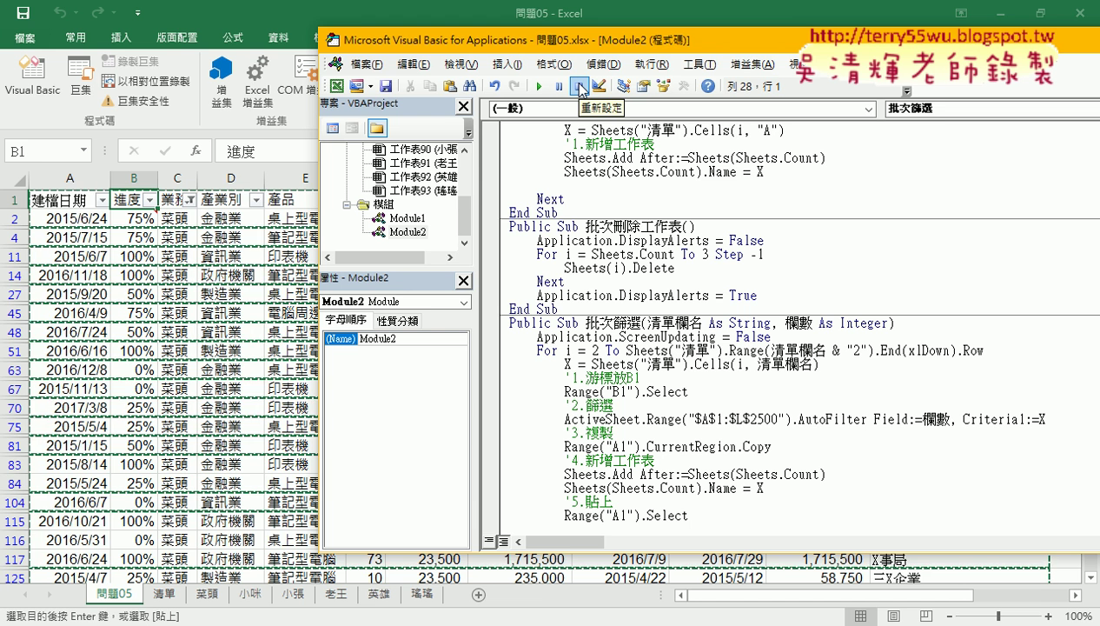
left_click(539, 87)
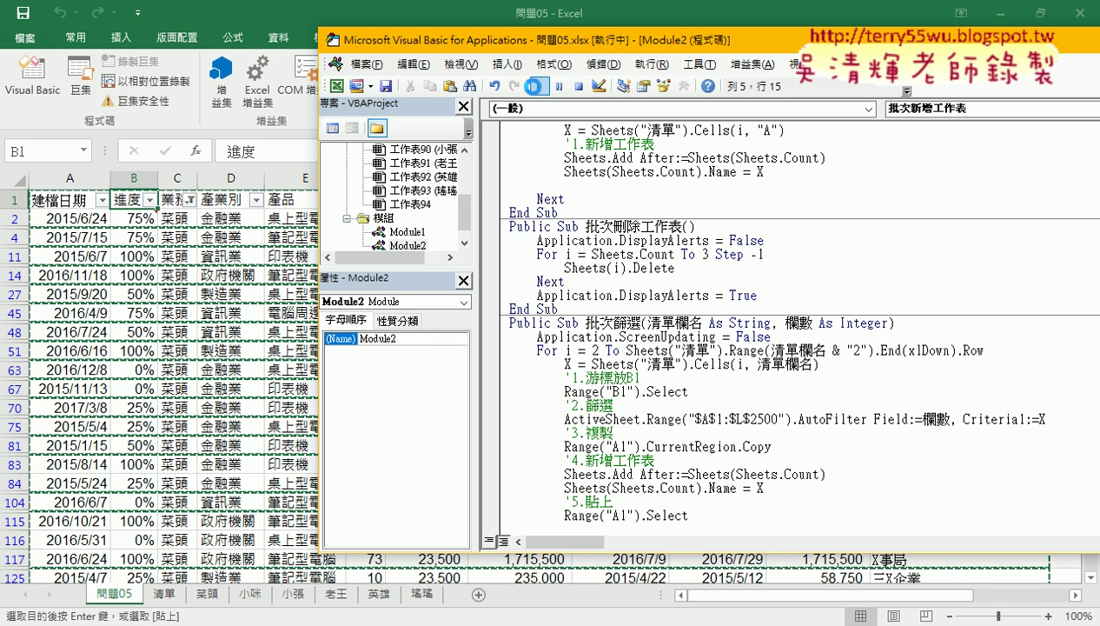
left_click(559, 300)
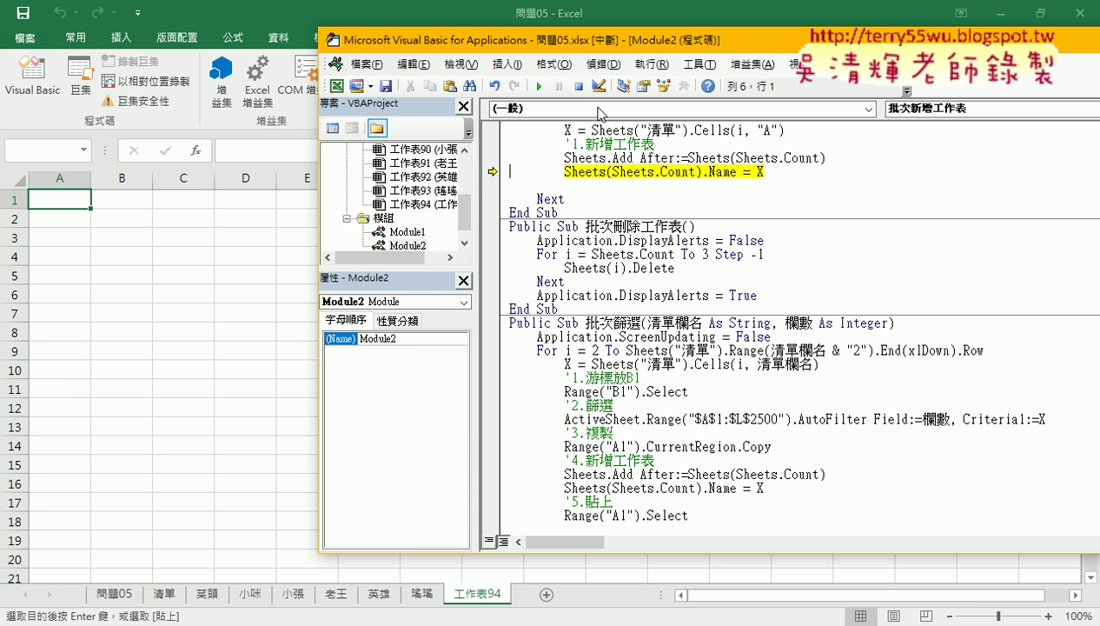
left_click(579, 87)
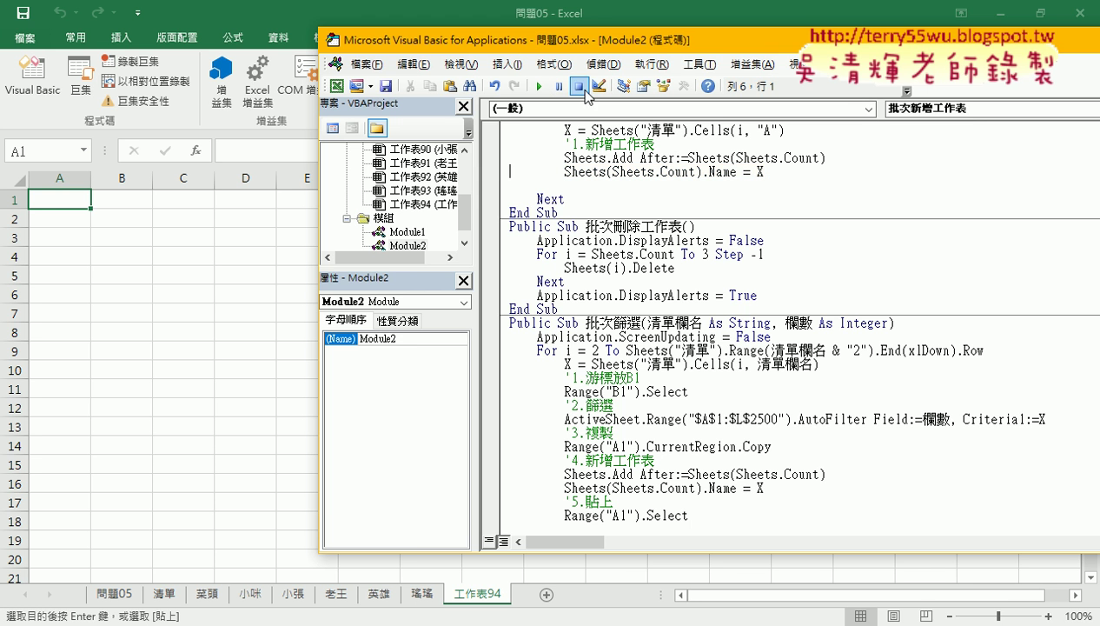
right_click(477, 596)
left_click(533, 421)
left_click(526, 369)
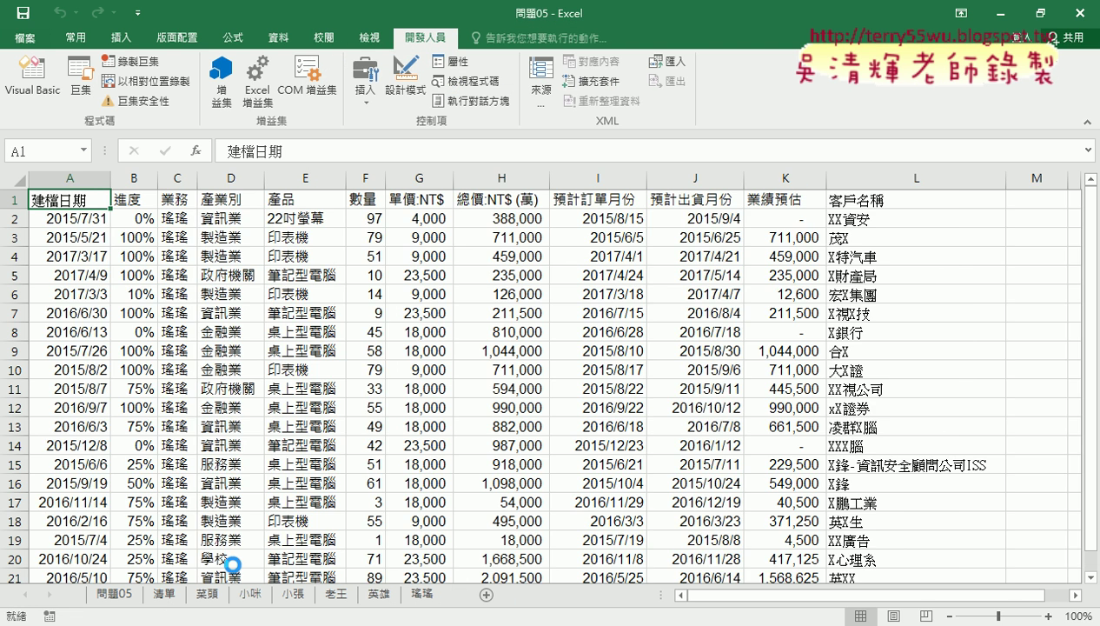
- Clear the filter on 問題05 so all data rows show again
left_click(113, 594)
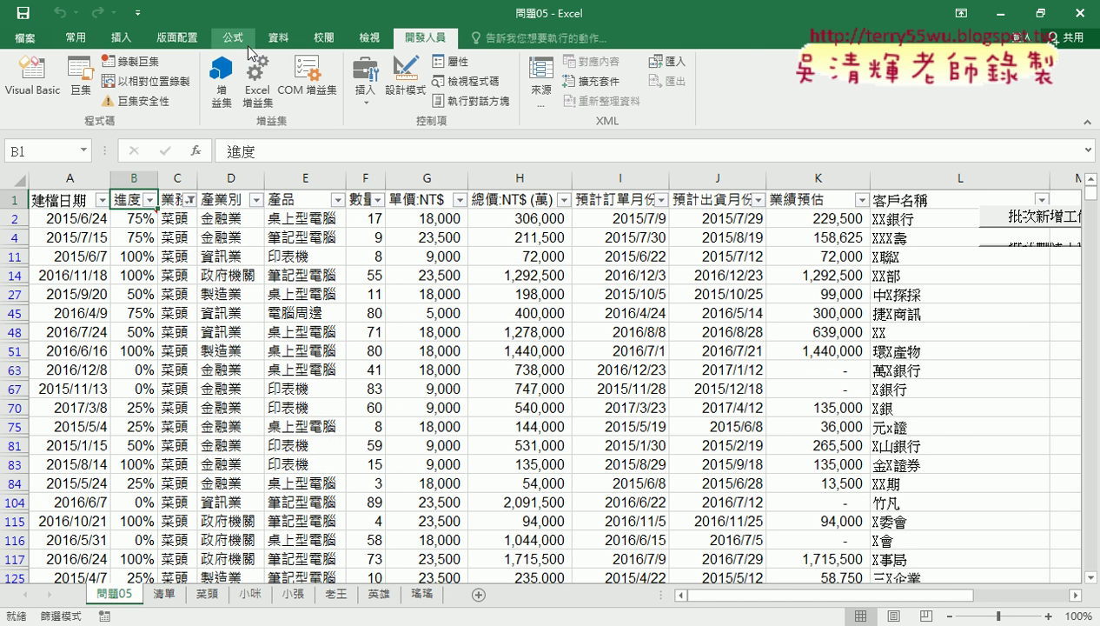
left_click(300, 198)
left_click(278, 37)
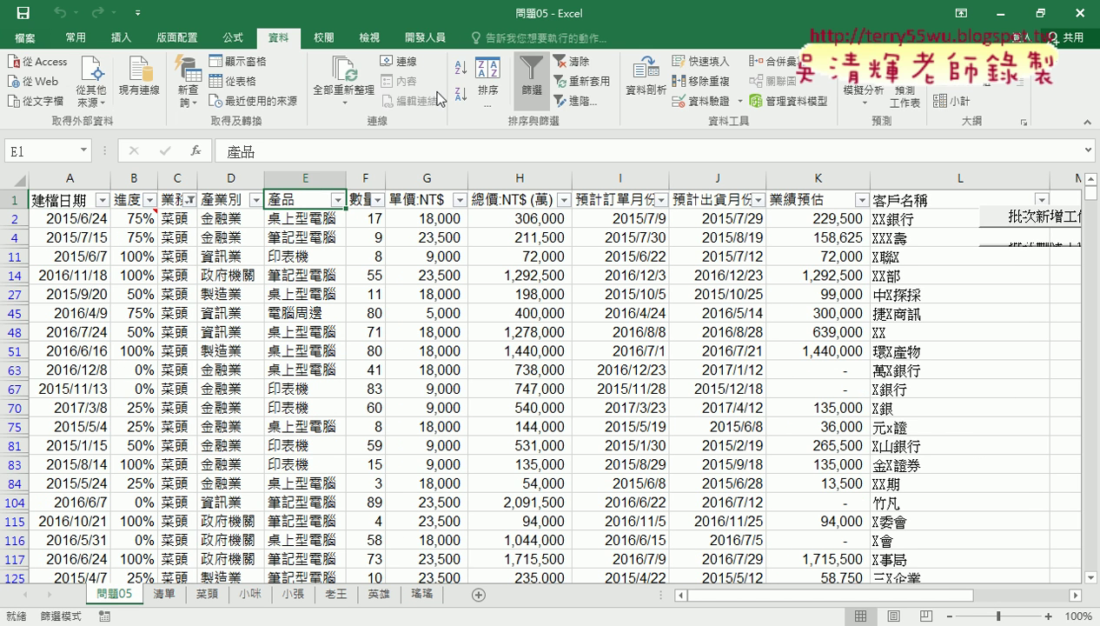
left_click(531, 76)
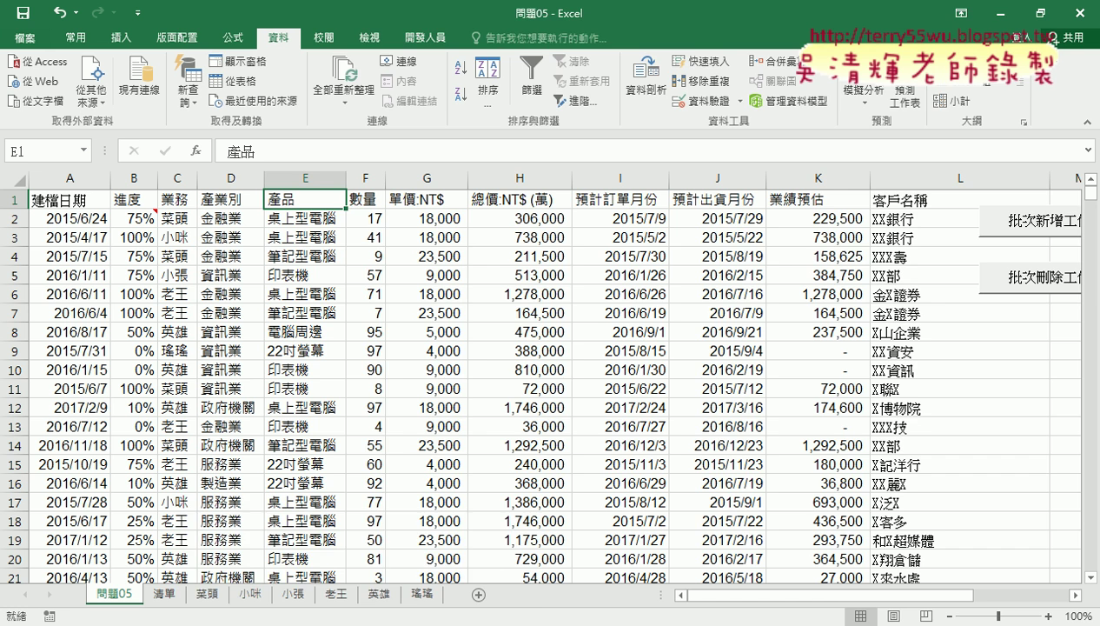
key("alt+Tab")
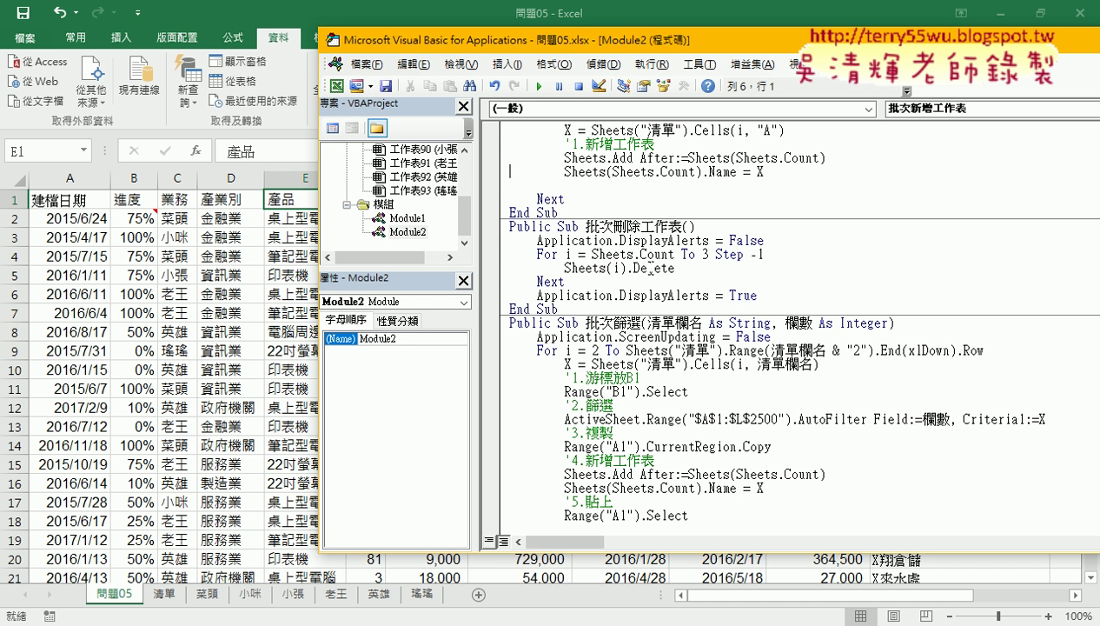
left_click(646, 268)
key("F5")
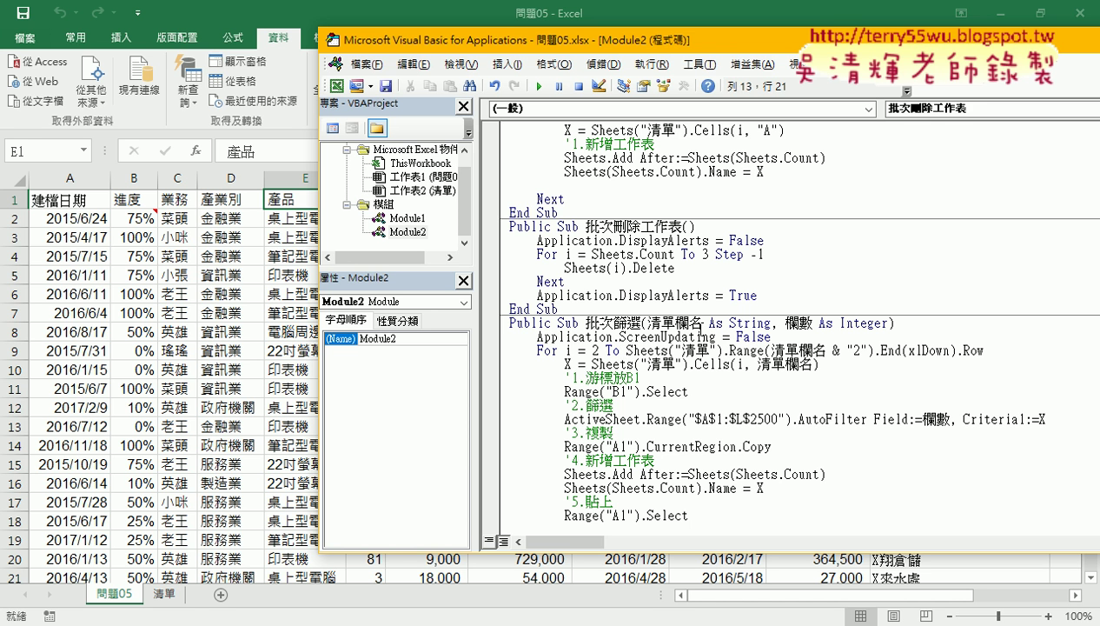
left_click(912, 323)
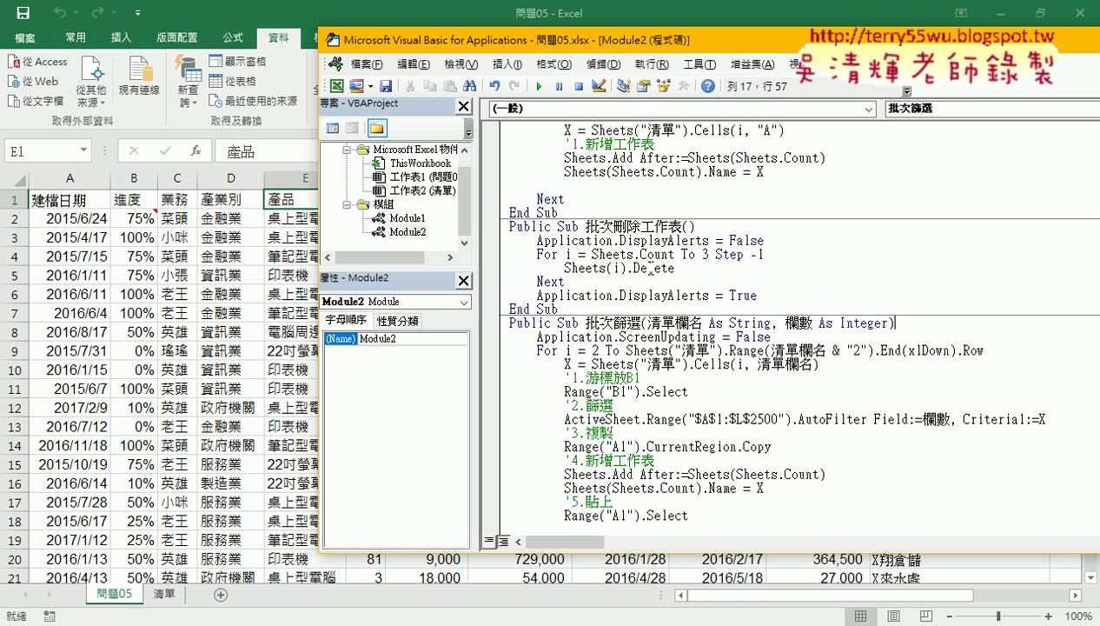
left_click(617, 406)
left_click(551, 85)
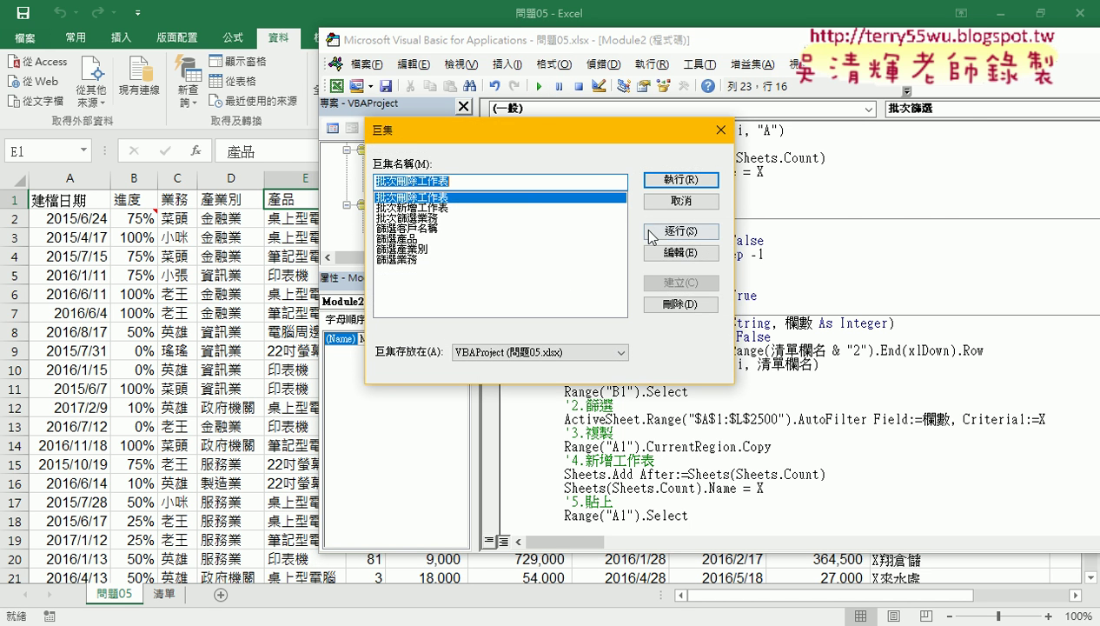
left_click(700, 206)
scroll(721, 335, "down", 3)
scroll(721, 336, "down", 3)
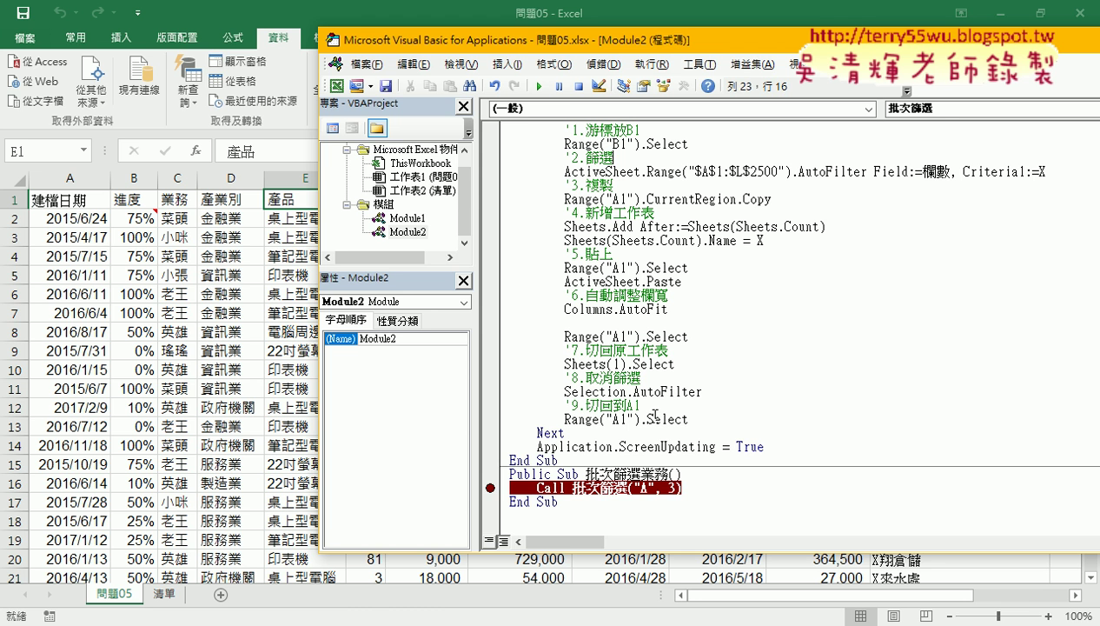
- Remove the breakpoint and run 批次篩選業務 to create sheets 菜頭, 小咪, 小張, 老王, 英雄, 瑤瑤
left_click(645, 487)
left_click(489, 487)
left_click(567, 483)
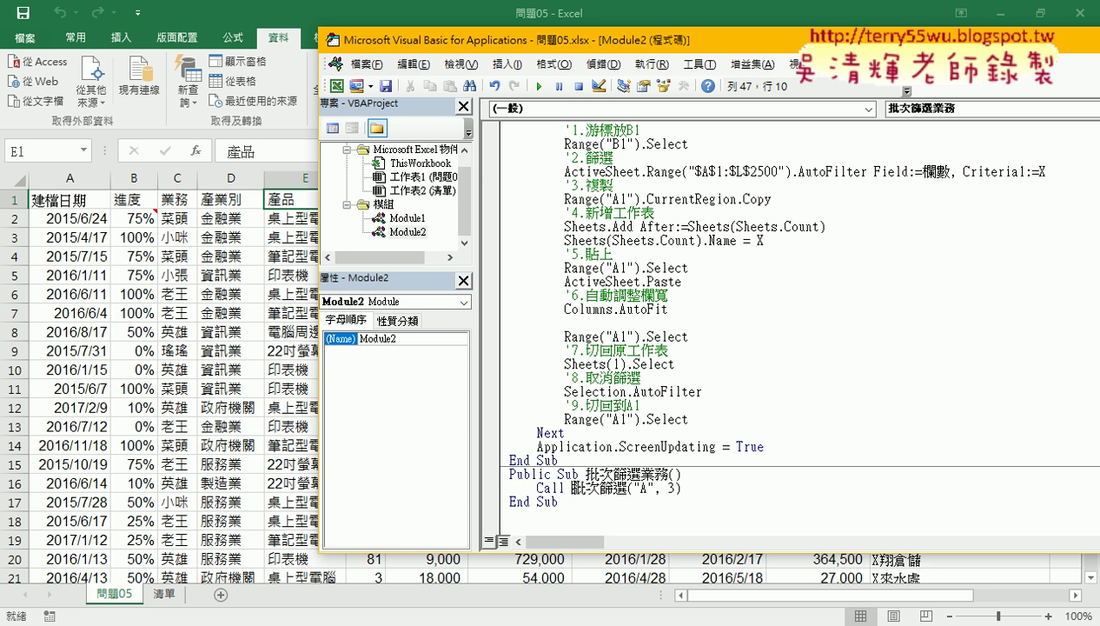
left_click(541, 87)
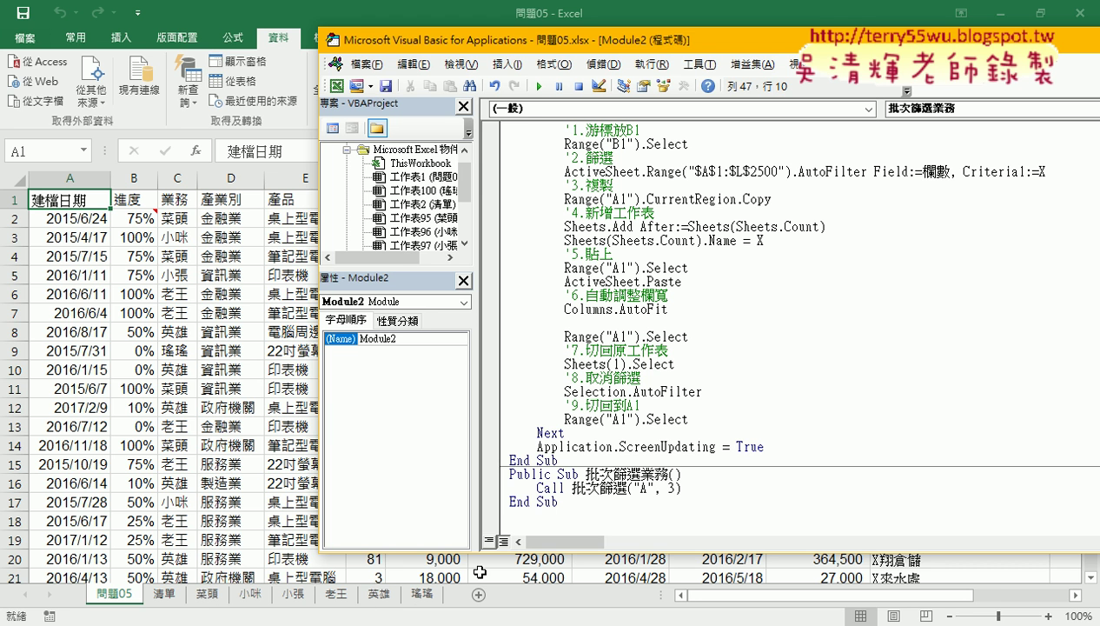
- Copy the 批次篩選業務 sub and paste a duplicate below it
left_click(579, 508)
key("shift+Up")
key("shift+Up")
key("shift+Home")
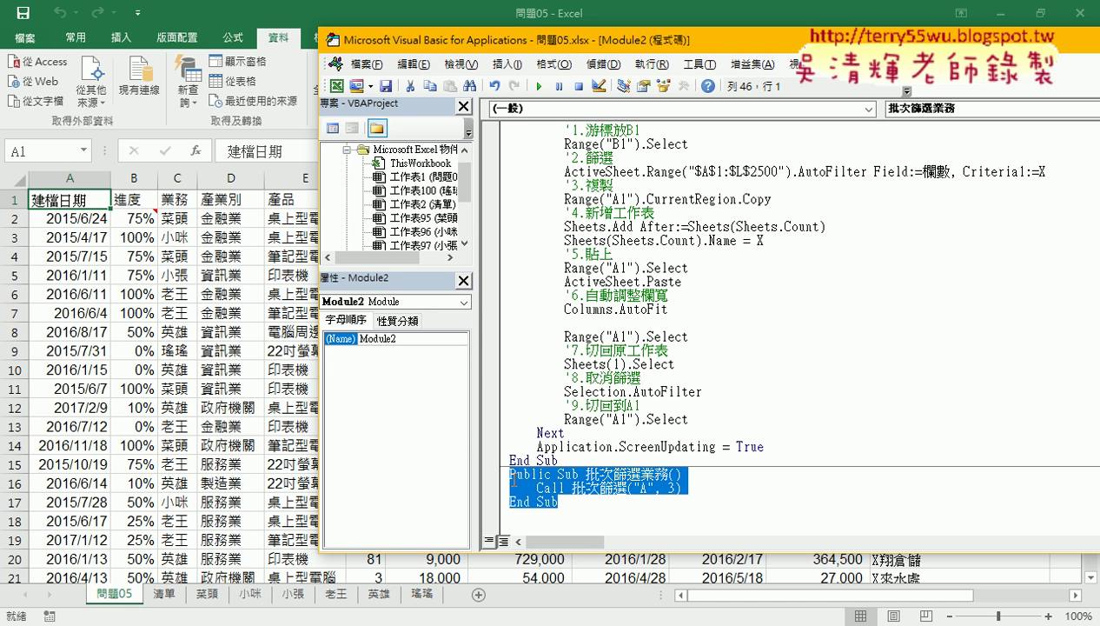
key("ctrl+c")
left_click(535, 508)
key("Return")
key("ctrl+v")
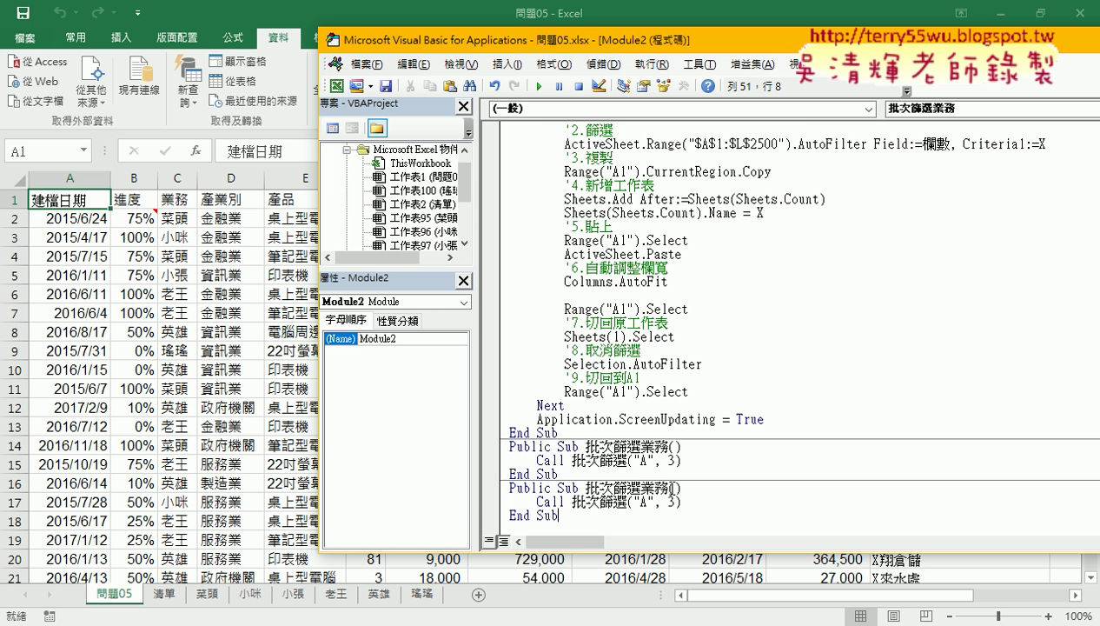
- Rename the duplicated sub to 批次篩選產業別
left_click_drag(675, 488, 641, 487)
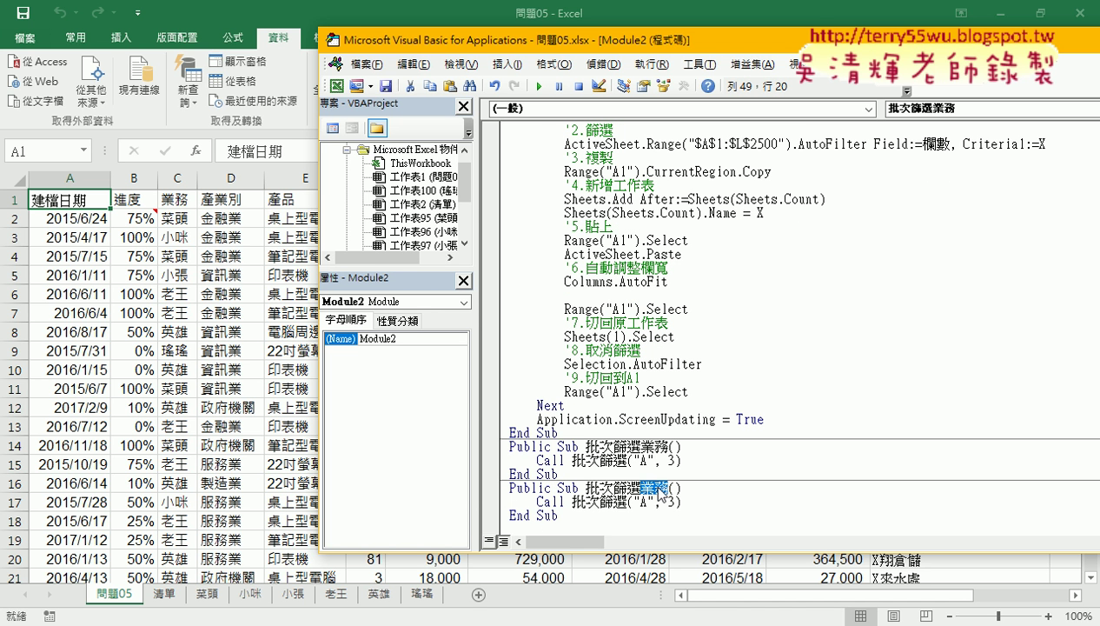
type("產")
type("業ㄅㄧㄝˊ")
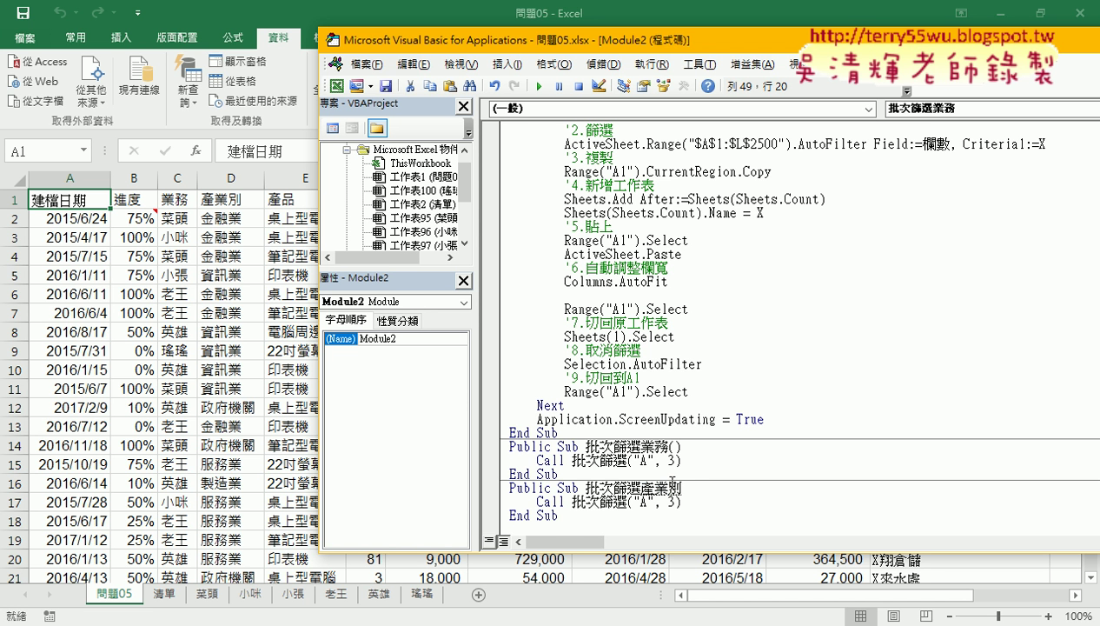
key("Return")
- Change its Call arguments from ("A", 3) to ("B", 4)
key("Down")
key("Left")
key("Left")
key("Left")
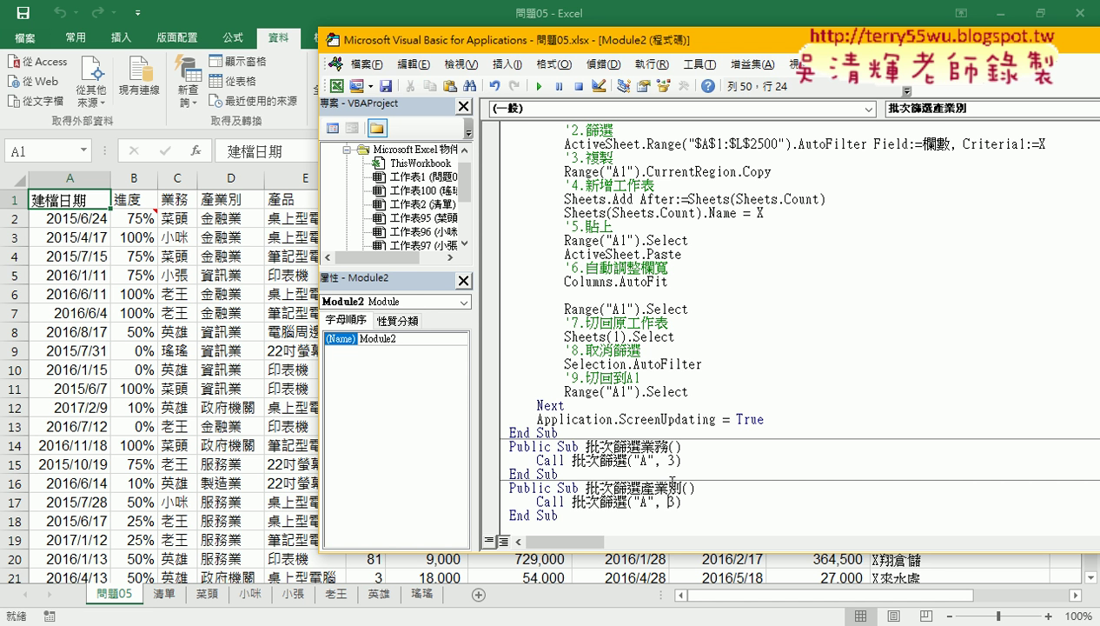
key("Left")
key("Left")
key("shift+Left")
type("B")
key("Right")
key("Right")
type("4")
scroll(709, 498, "up", 3)
- Add an indented Call 批次刪除工作表 line at the top of 批次篩選's body
scroll(783, 391, "up", 2)
left_click(934, 258)
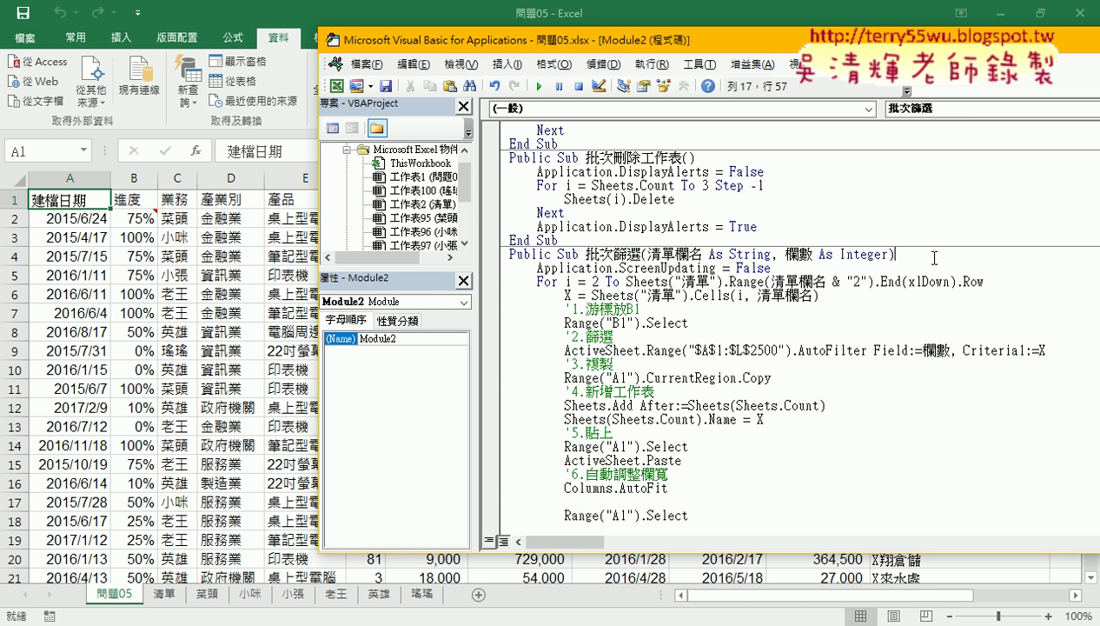
key("Return")
left_click_drag(584, 158, 682, 158)
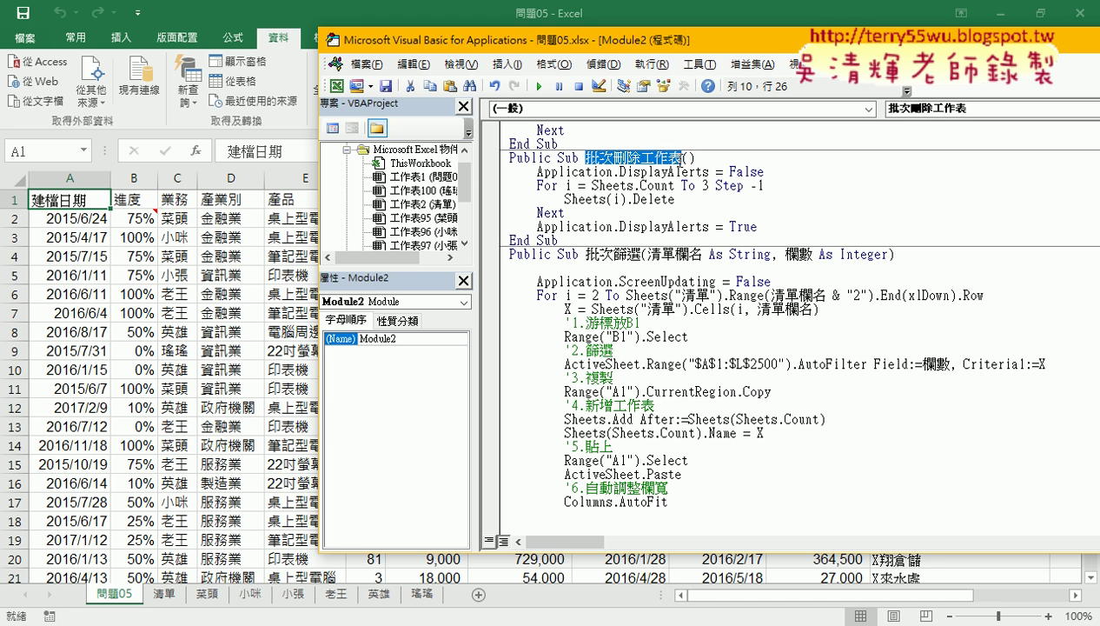
key("ctrl+c")
left_click(600, 268)
key("ctrl+v")
key("Home")
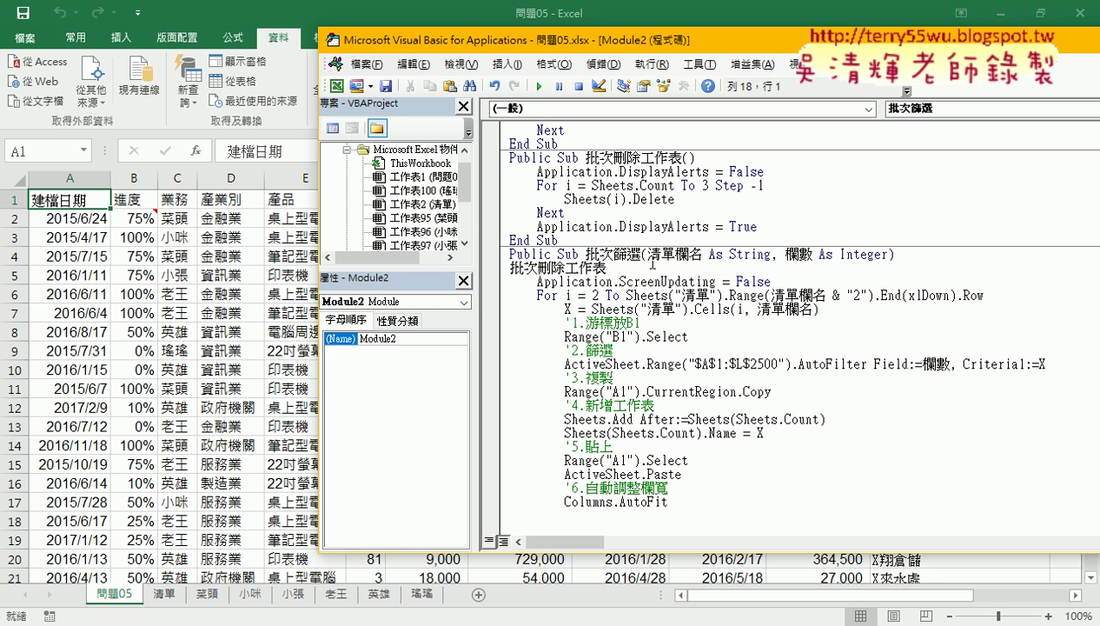
key("Tab")
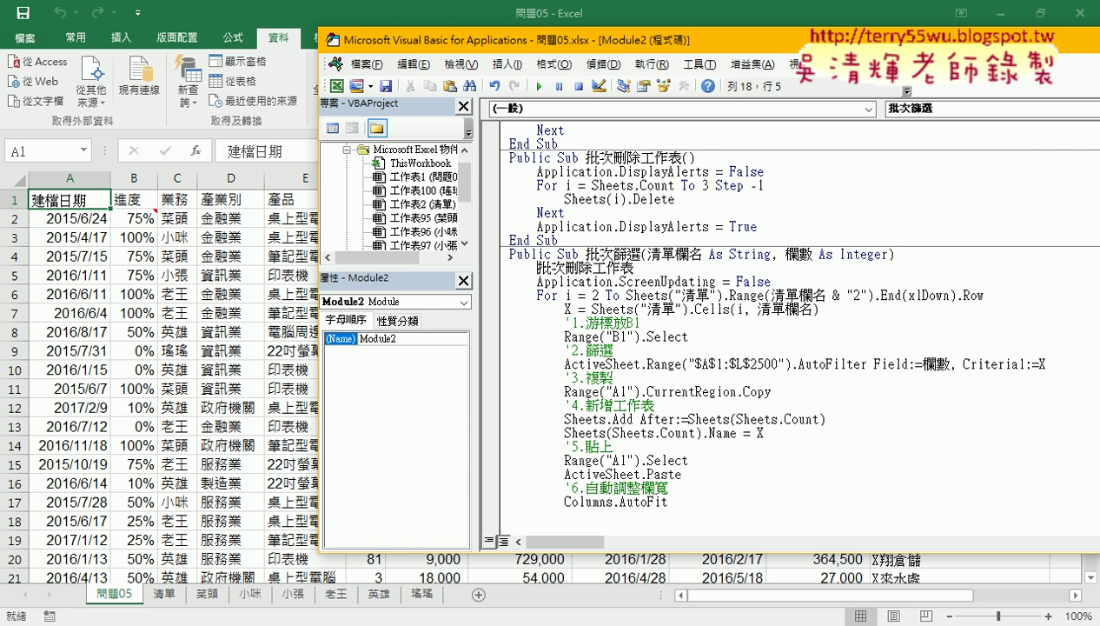
type("c")
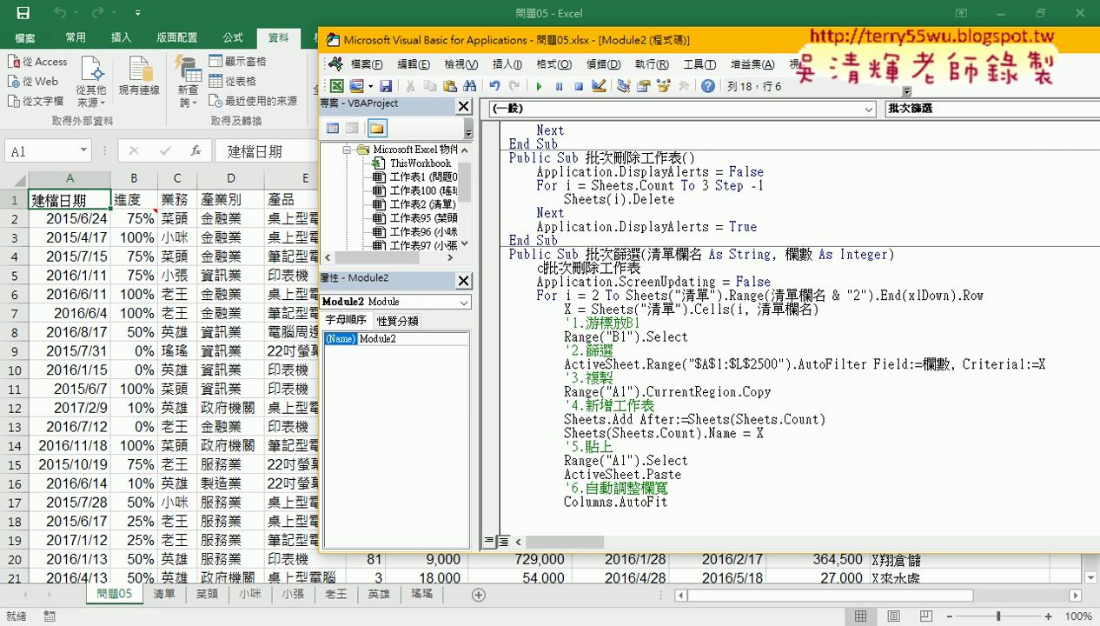
type("all")
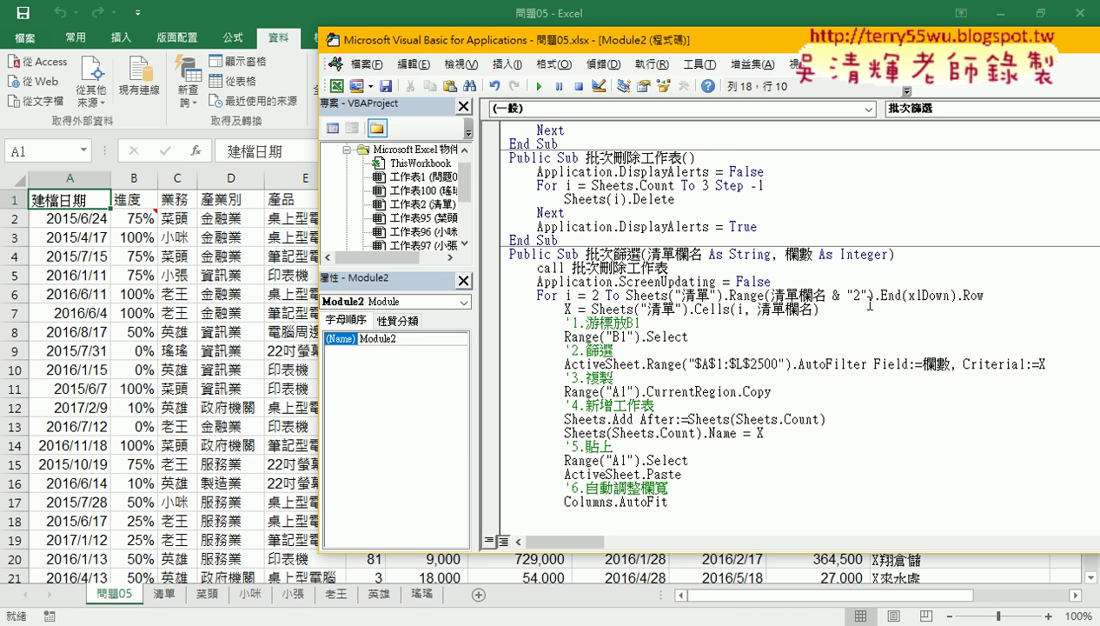
left_click(621, 310)
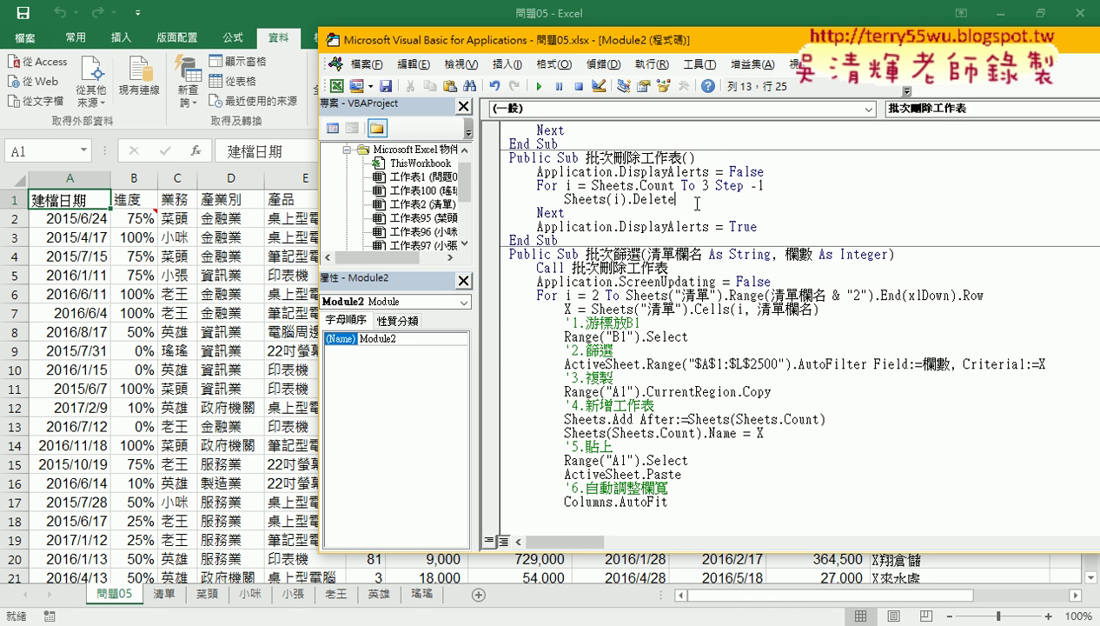
- Scroll down and place the cursor inside the 批次篩選產業別 sub
scroll(671, 508, "down", 1)
scroll(670, 509, "down", 5)
left_click(643, 488)
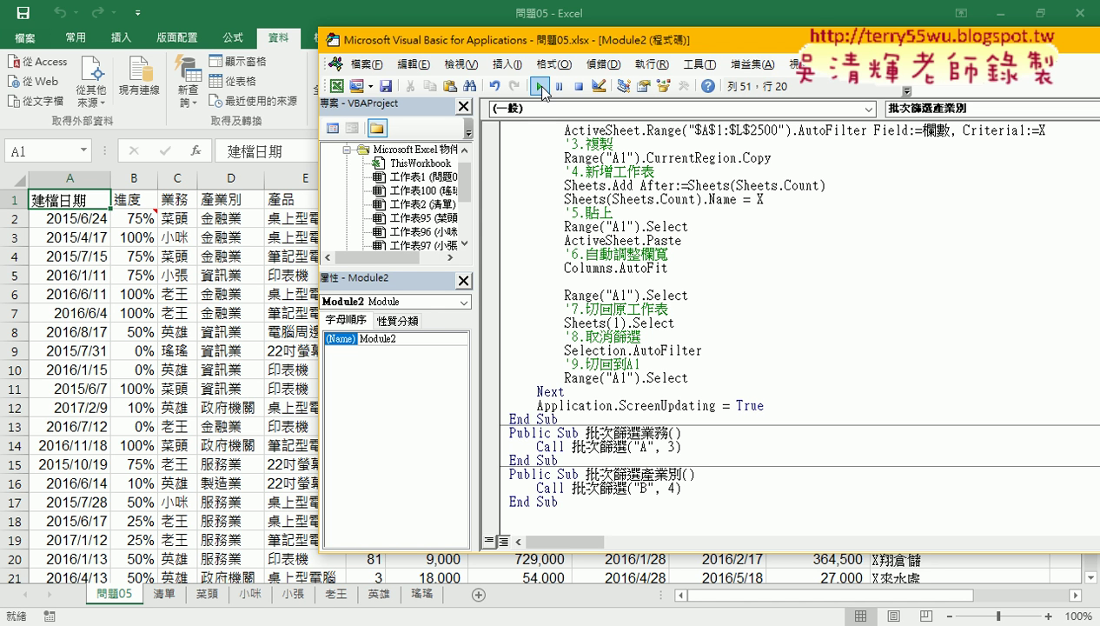
- Run 批次篩選產業別 and review the new 金融業, 資訊業, 政府機關, 服務業, 製造業, 學校 sheets
left_click(539, 86)
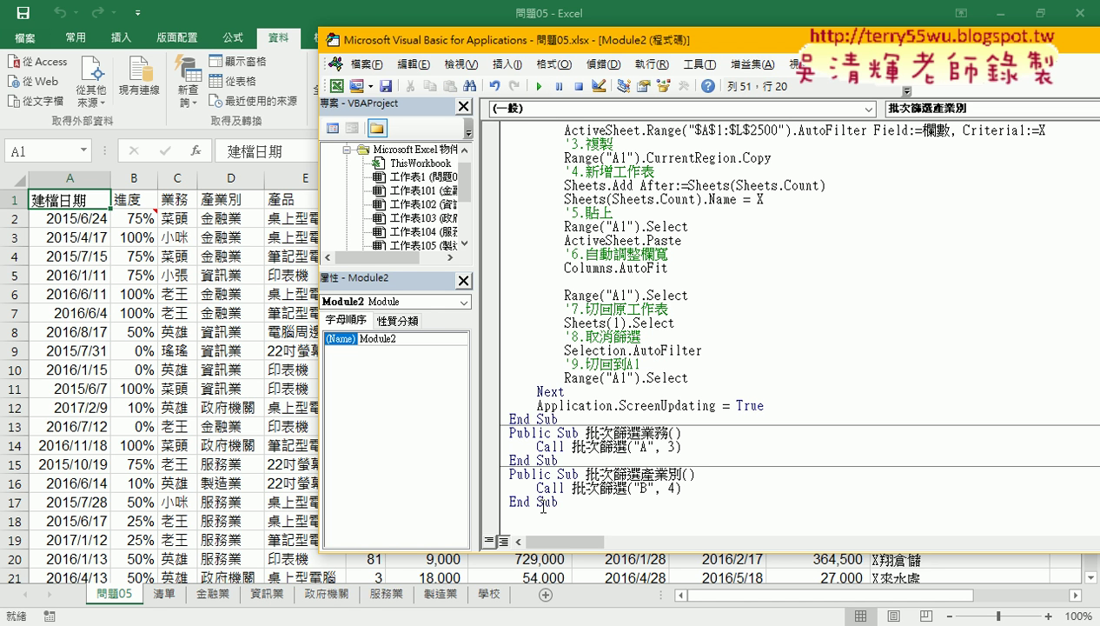
left_click(213, 593)
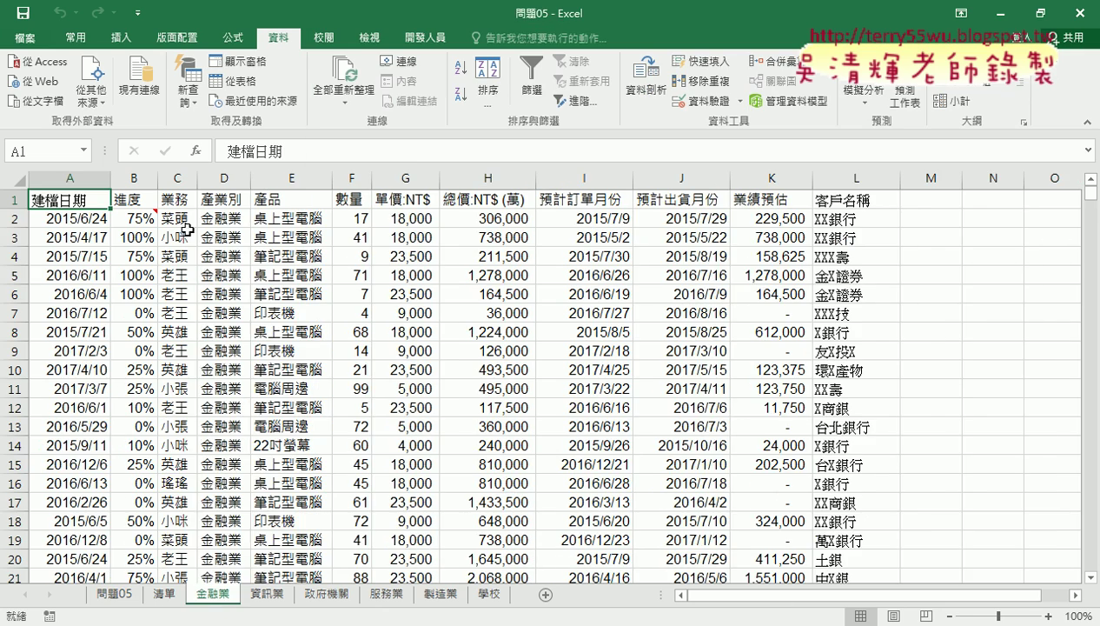
left_click(222, 179)
left_click(267, 593)
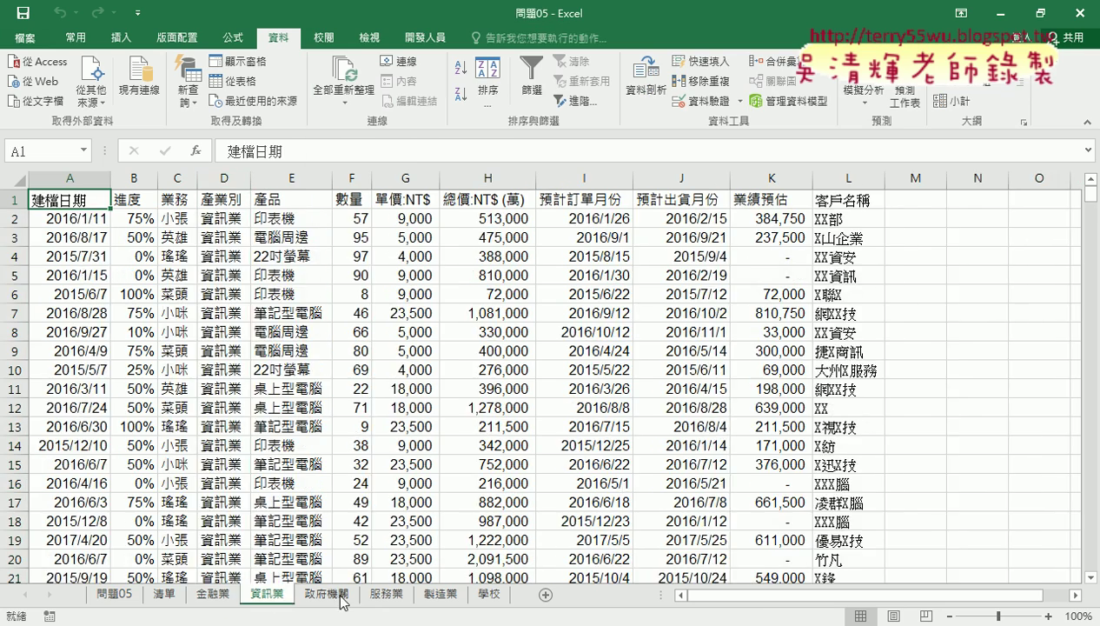
left_click(328, 594)
left_click(385, 594)
left_click(444, 595)
left_click(490, 595)
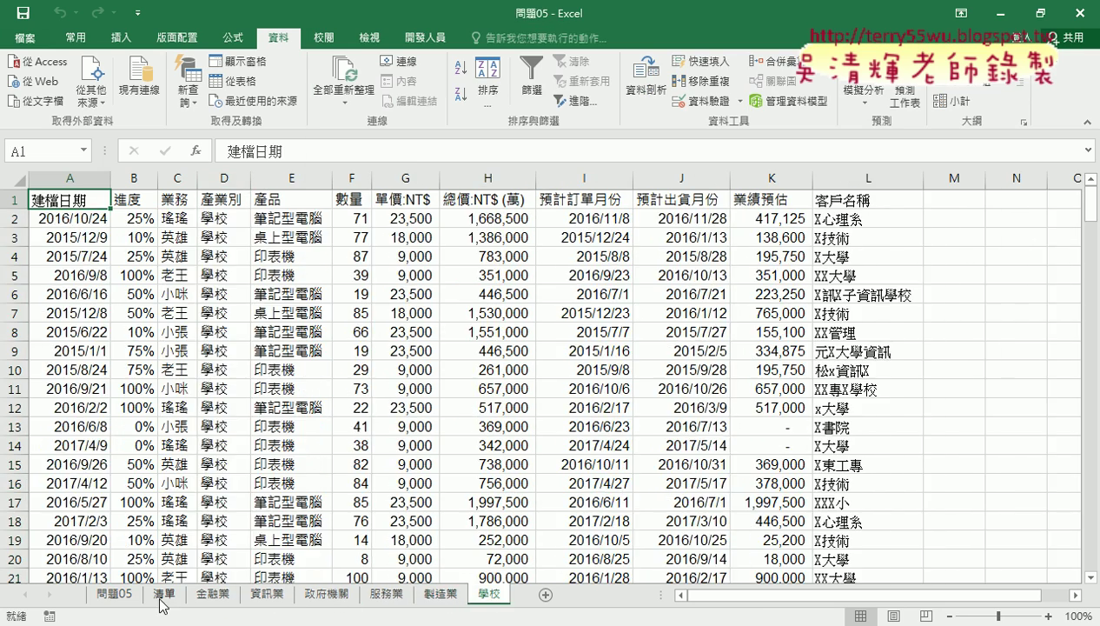
left_click(120, 596)
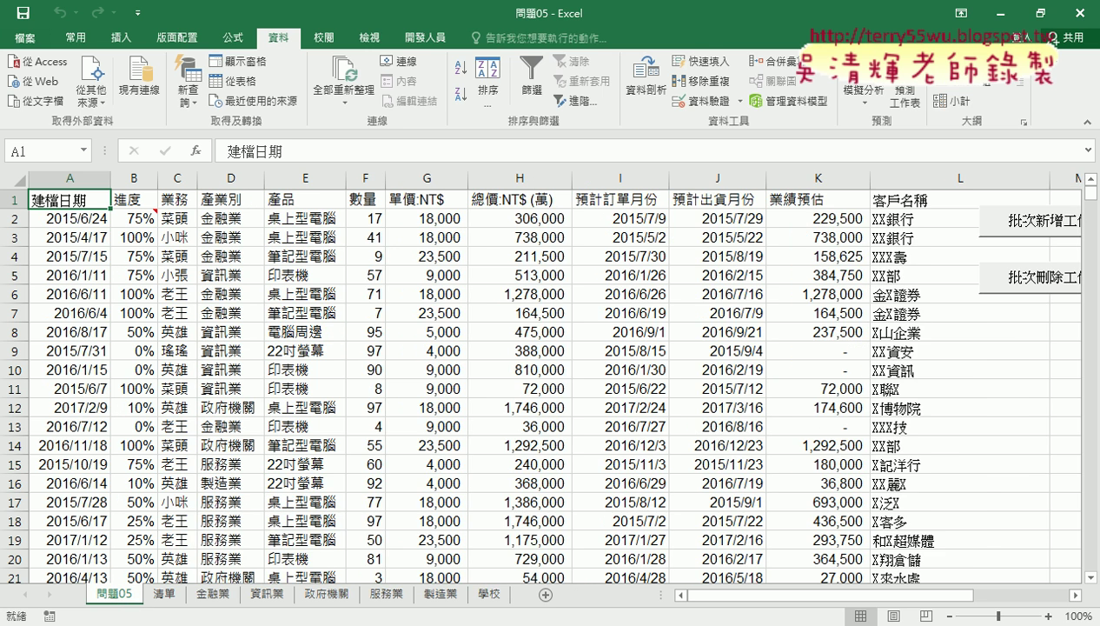
key("alt+Tab")
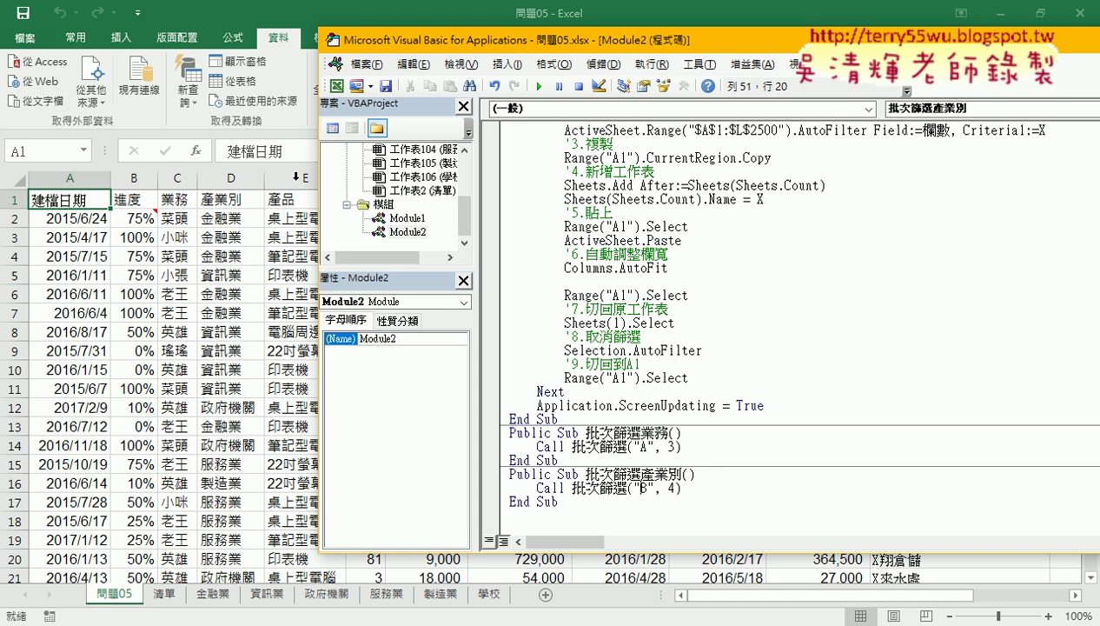
mouse_move(580, 506)
left_mouse_down()
mouse_move(492, 433)
mouse_move(496, 458)
left_mouse_up()
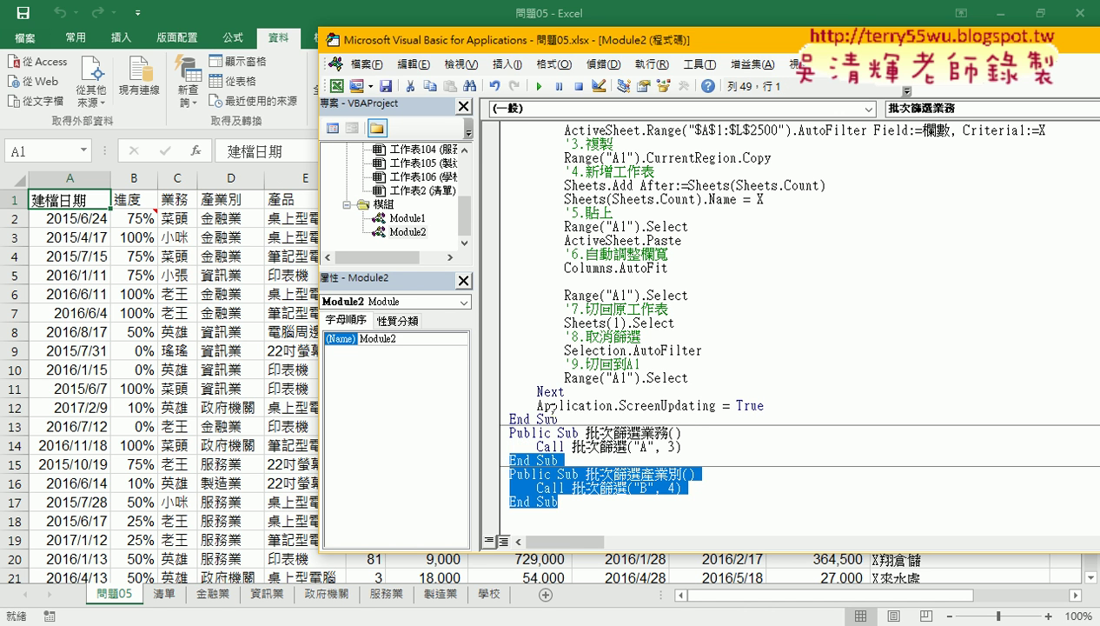
scroll(626, 393, "up", 4)
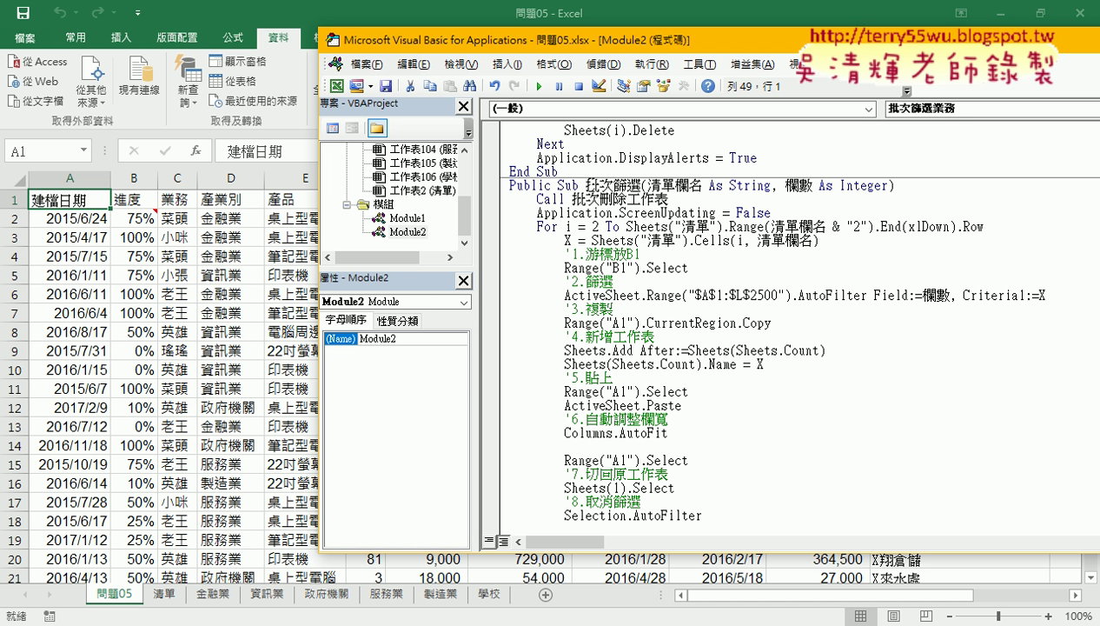
left_click_drag(586, 185, 641, 185)
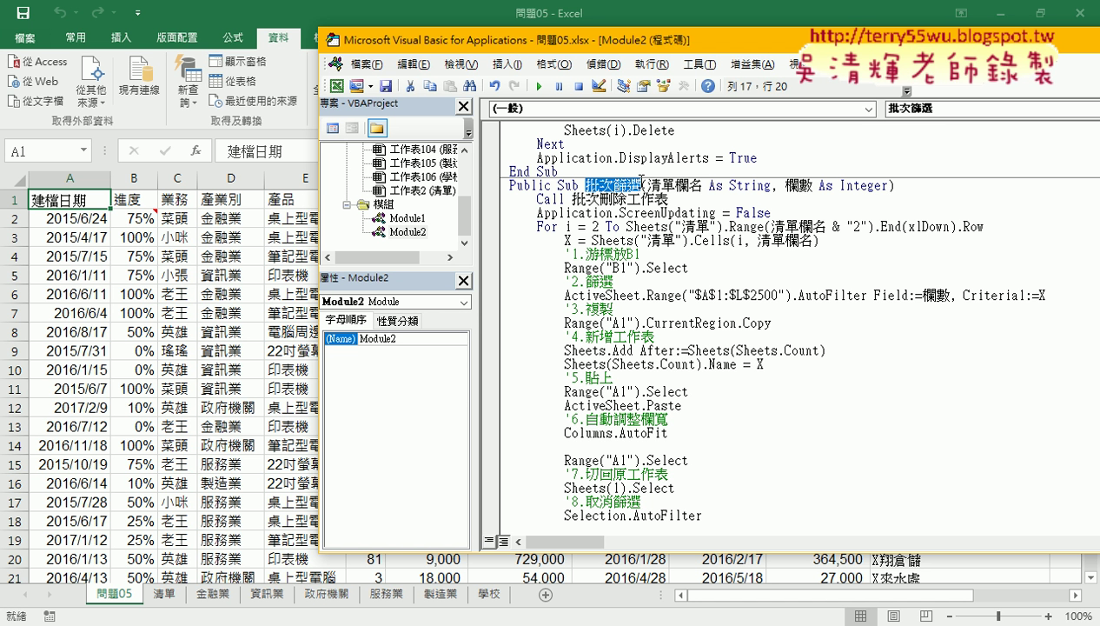